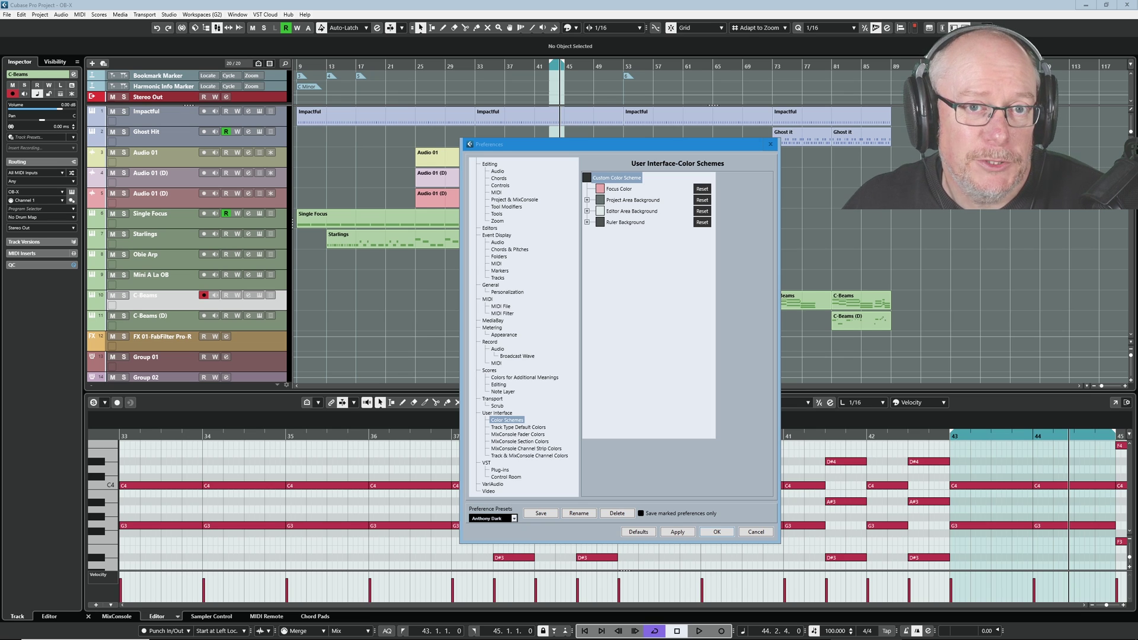
Close the Preferences dialog to return to the arrangement with Impactful, Starlings and other parts
left_click(755, 531)
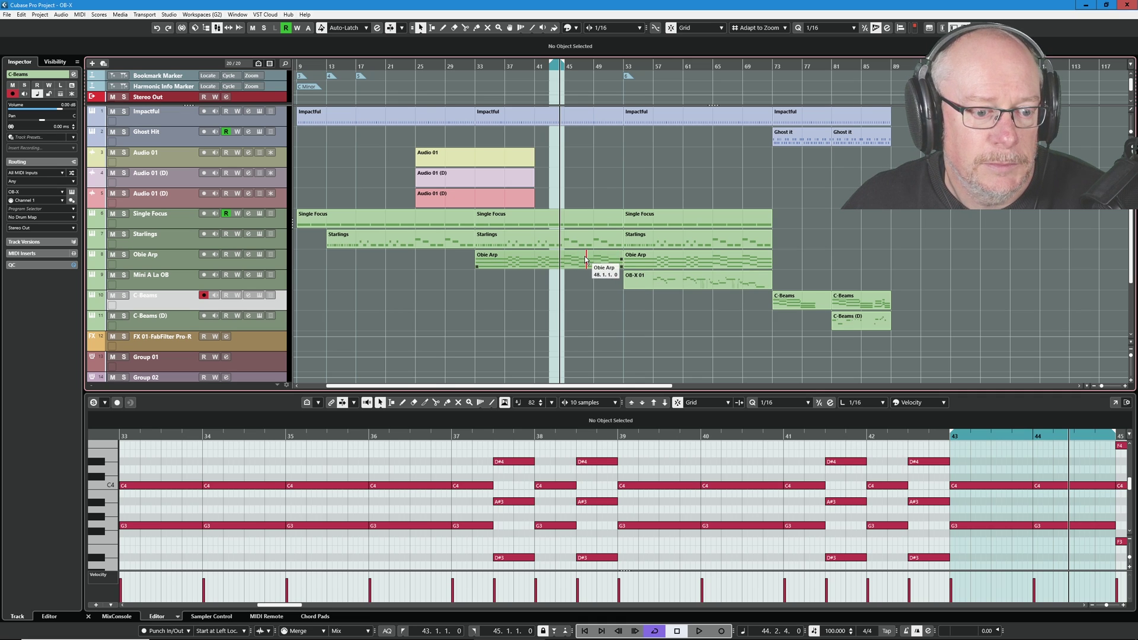
Open Preferences, load the dark preference preset and select the Custom Color Scheme entry
left_click(22, 14)
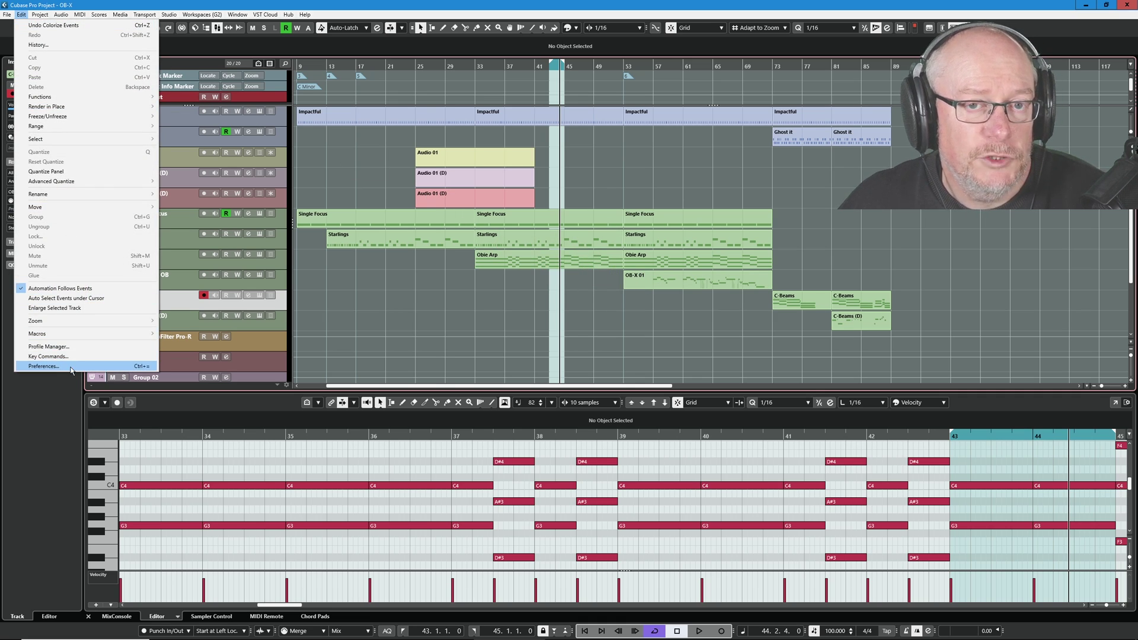
left_click(44, 366)
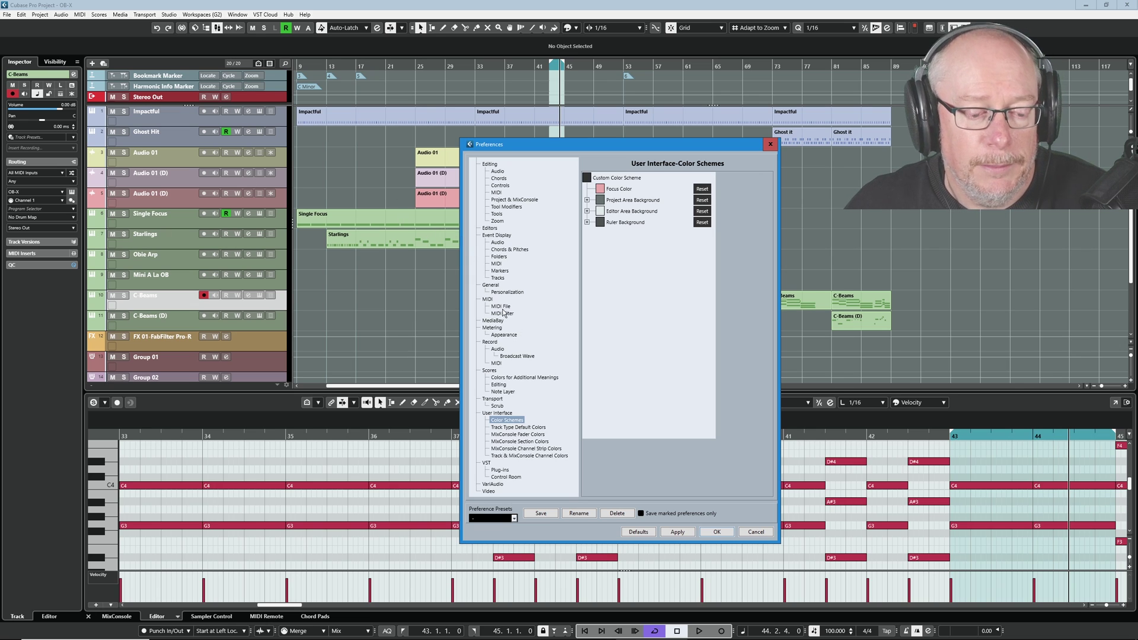
left_click(513, 518)
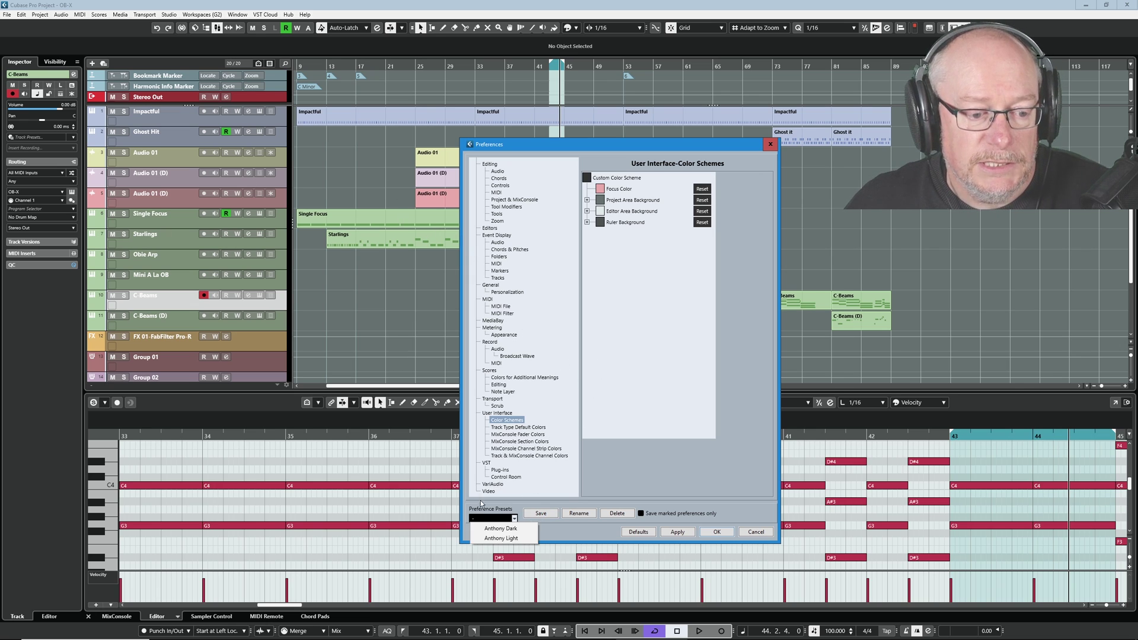
left_click(507, 529)
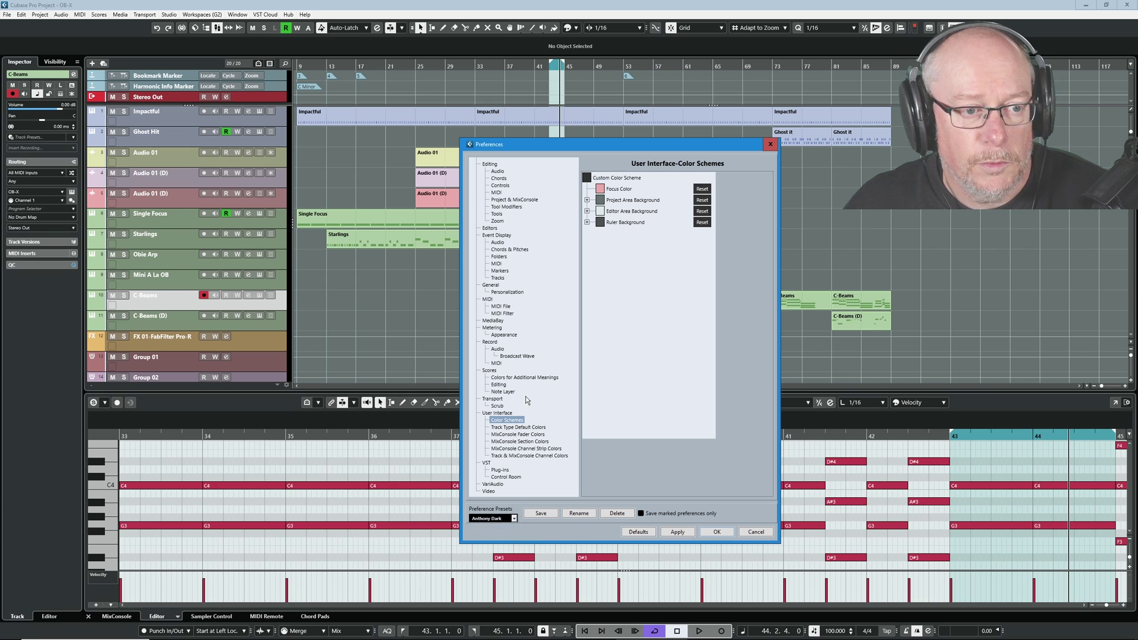
left_click(604, 249)
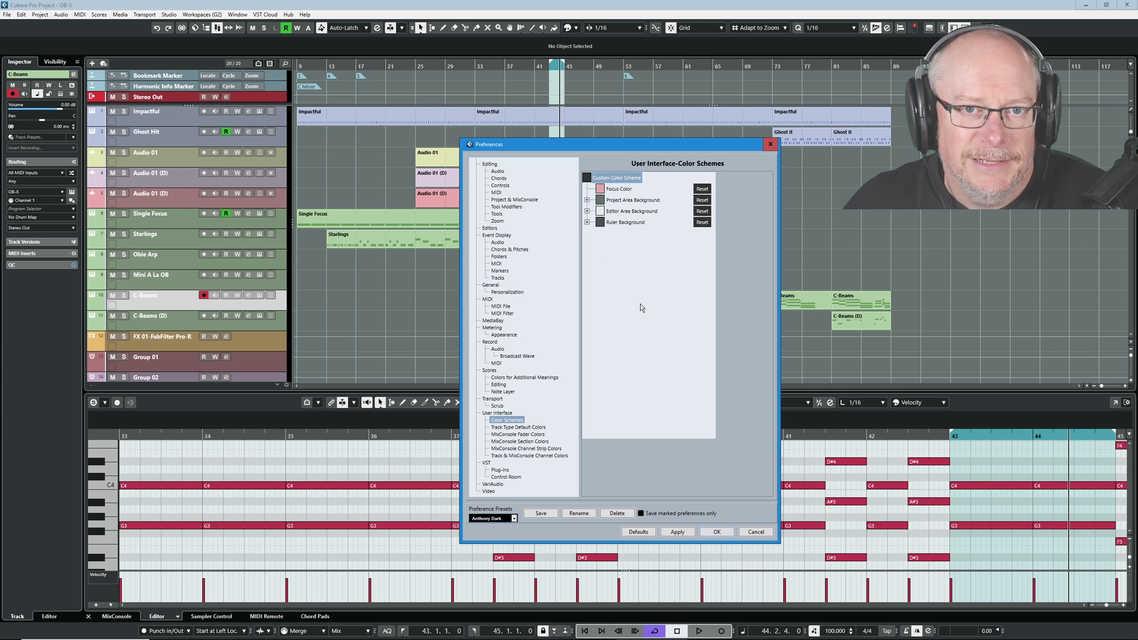
Tint the custom colour scheme's base colour teal and apply it across the interface
left_click(599, 188)
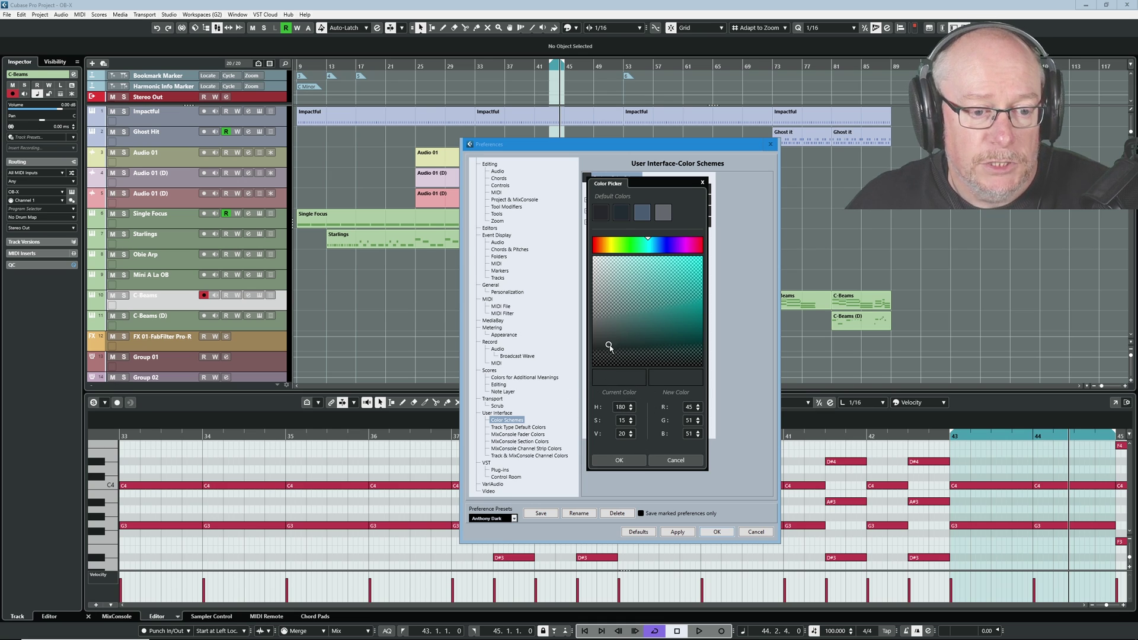
left_click_drag(610, 339, 665, 312)
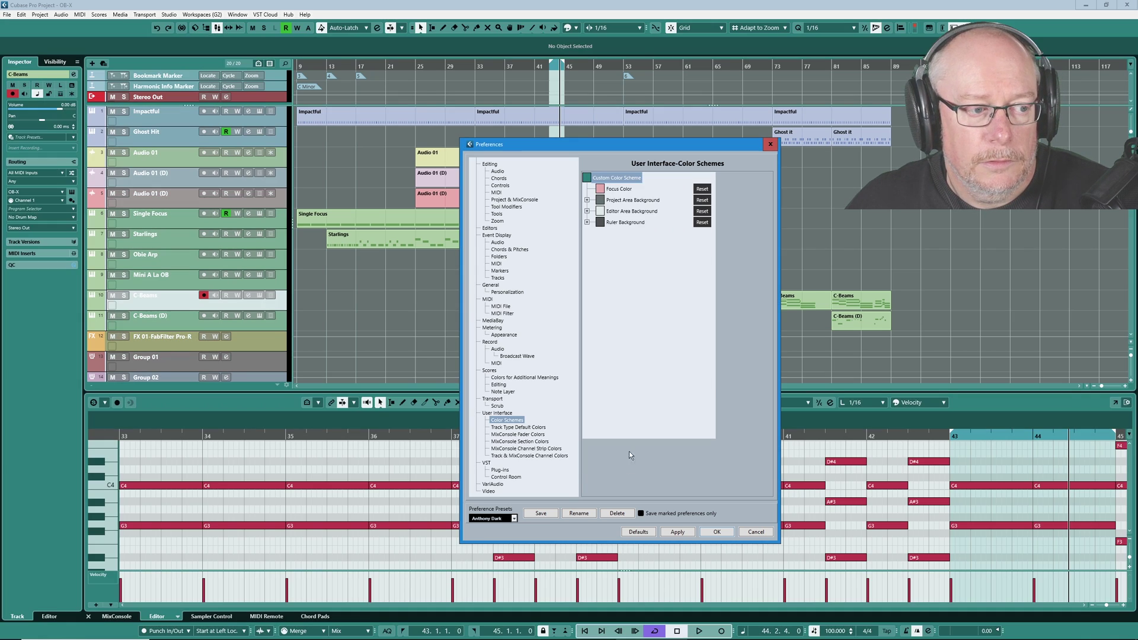
left_click(621, 461)
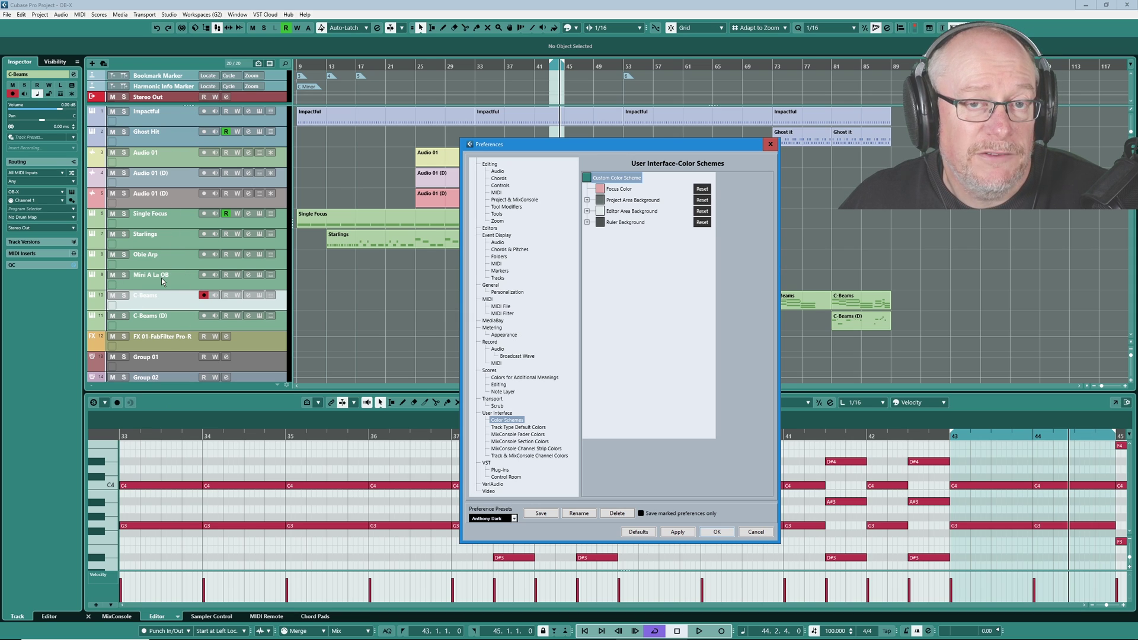
Set the base colour's saturation to 1, turning it near-grey (H 180, V 41)
left_click(587, 178)
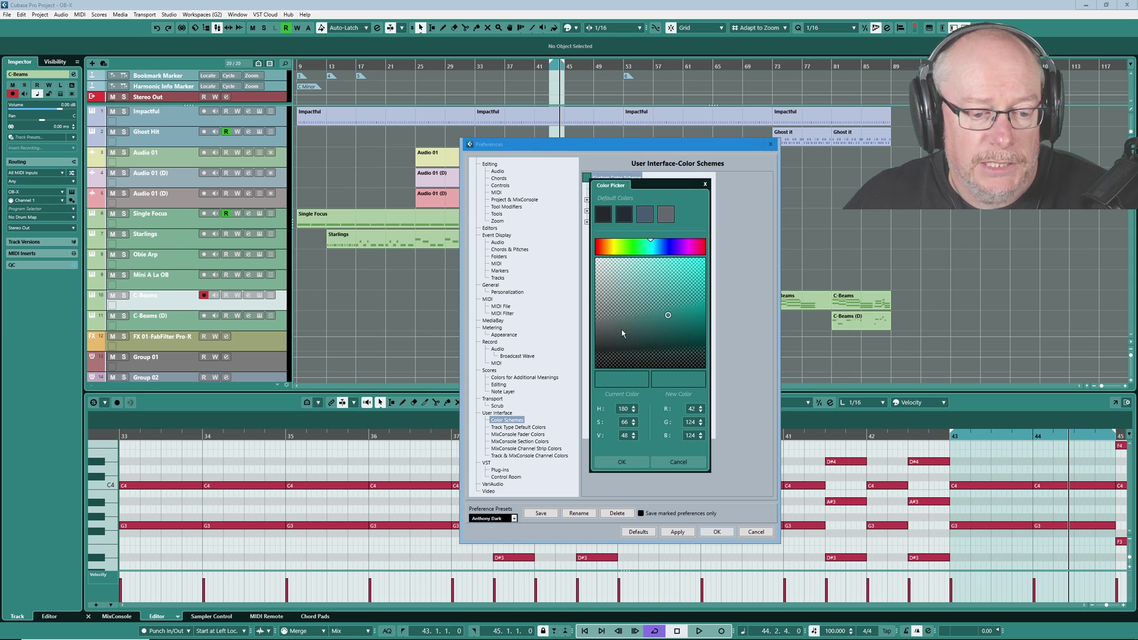
left_click(628, 422)
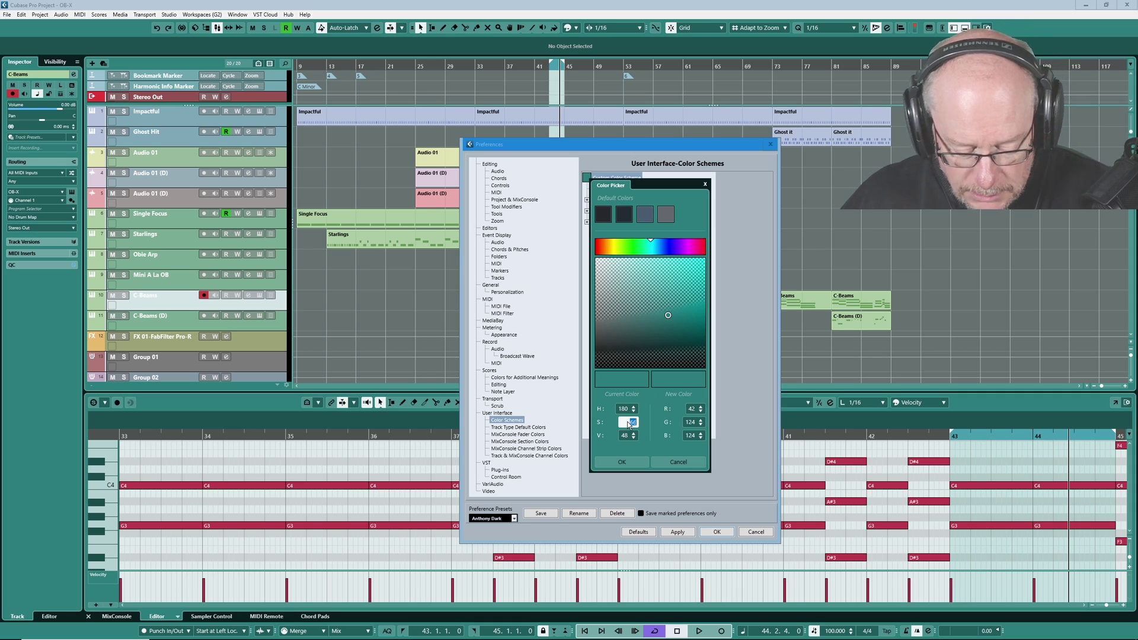
type("1")
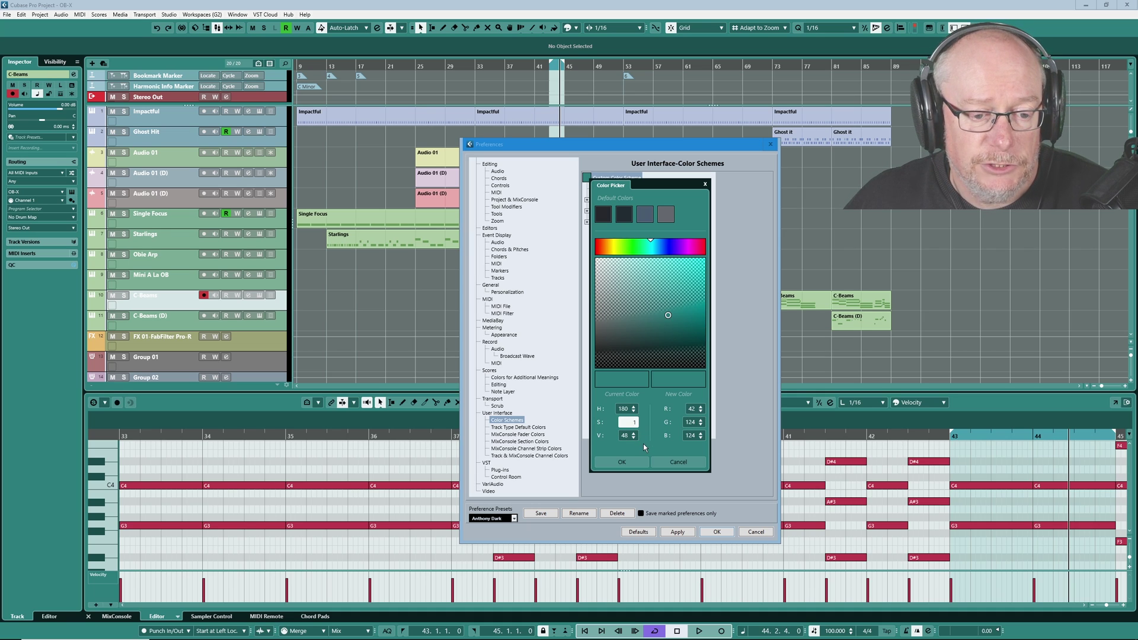
key("Return")
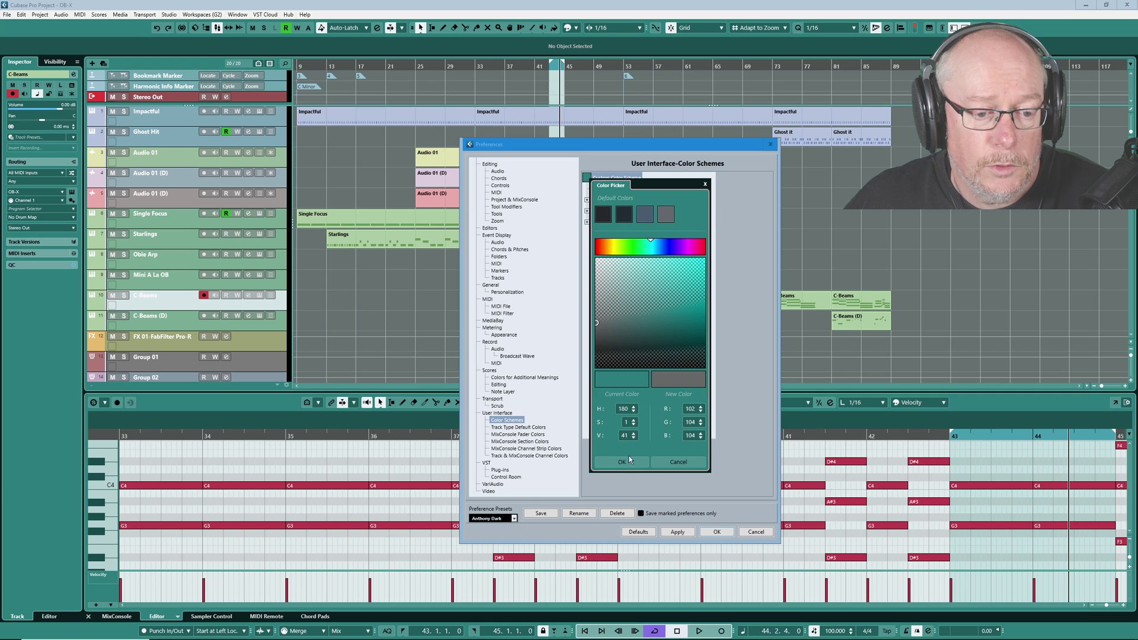
Accept the grey, then re-enter hue 180 and saturation 10 (value 40) for the base colour
left_click(629, 463)
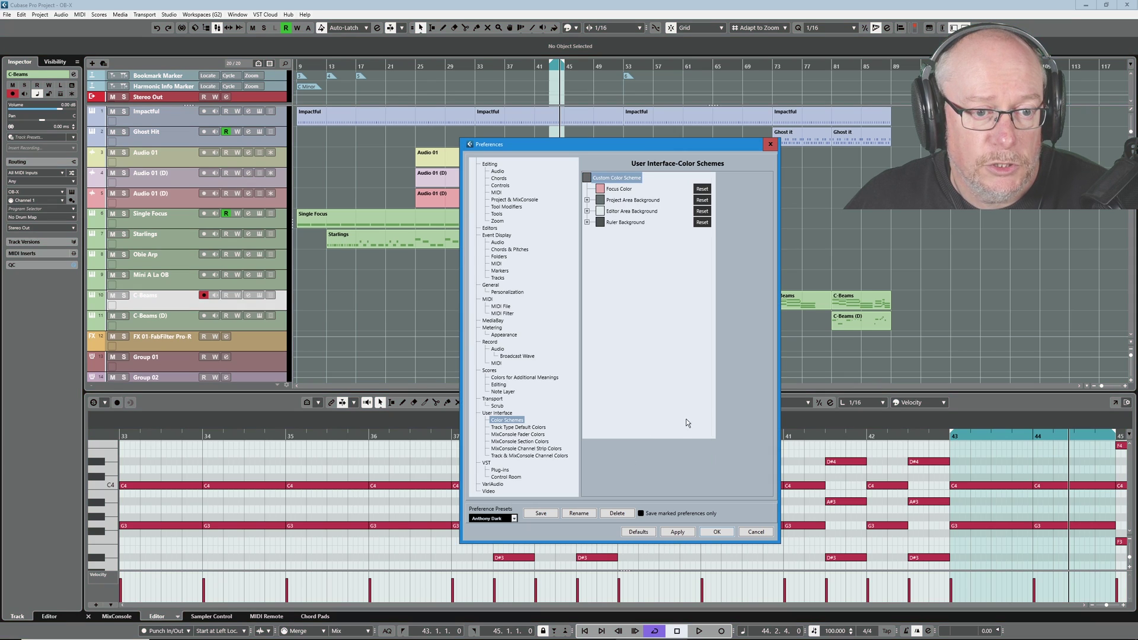
left_click(586, 178)
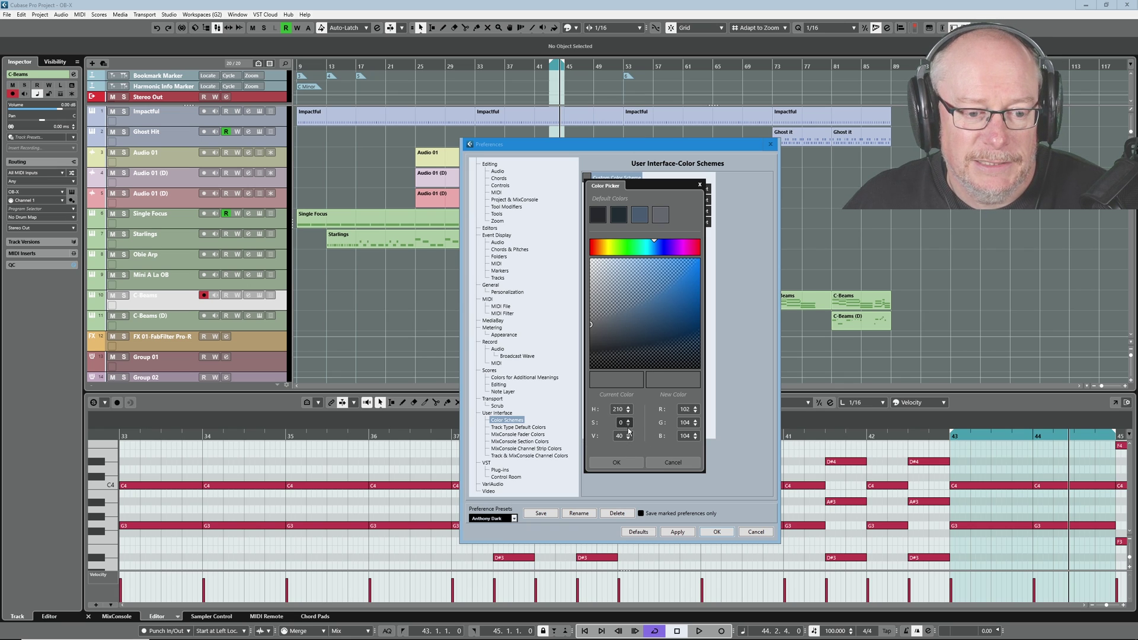
left_click(619, 409)
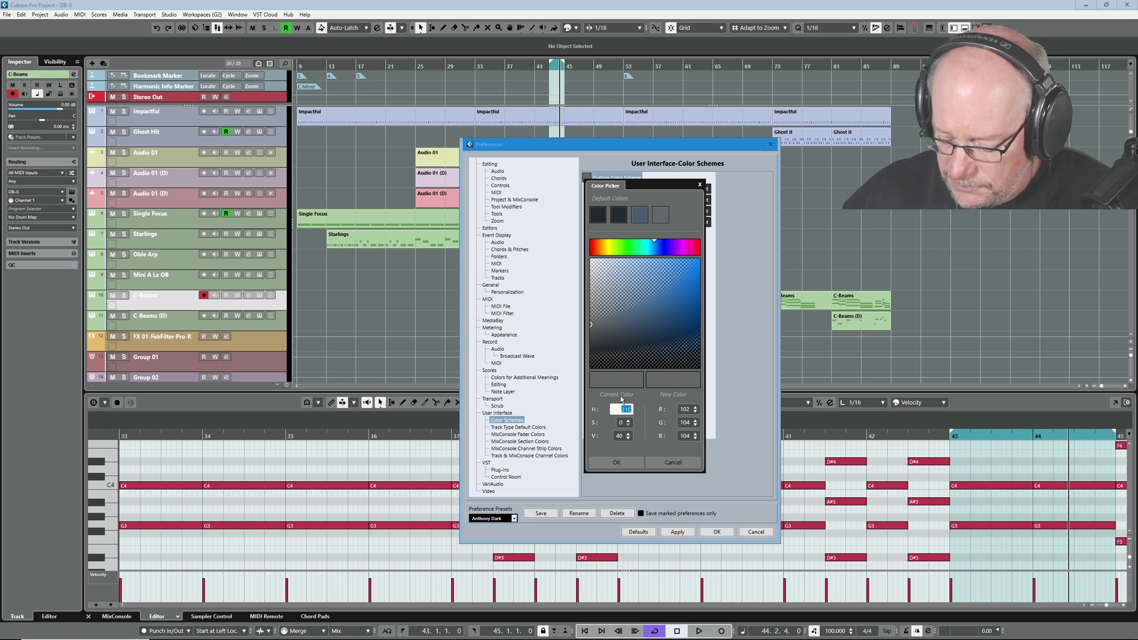
type("180")
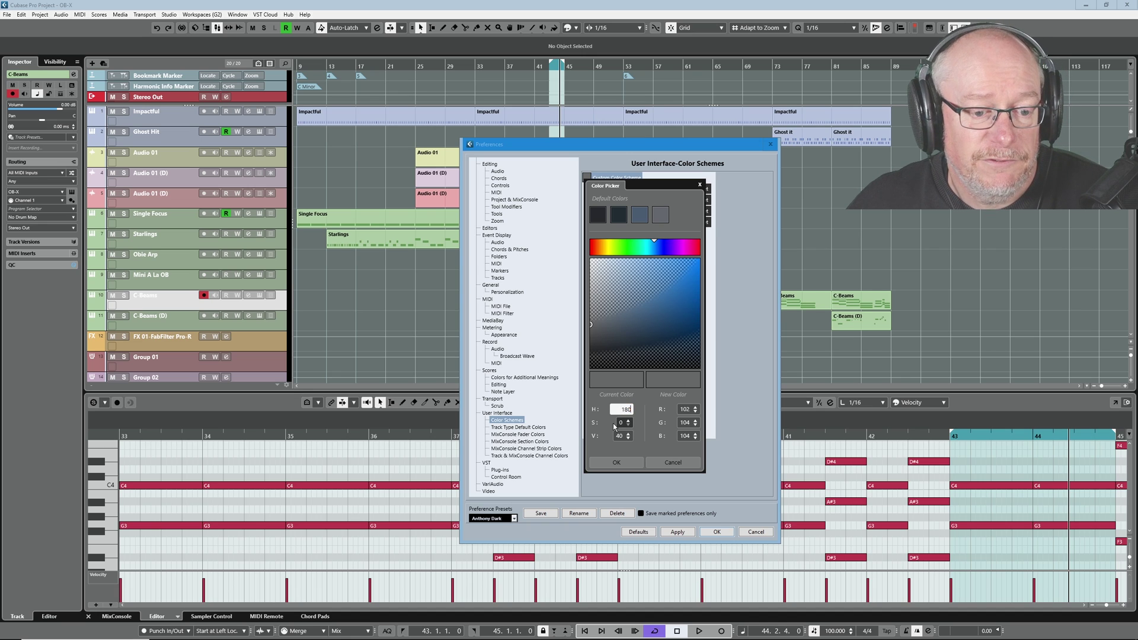
key("Return")
left_click(623, 423)
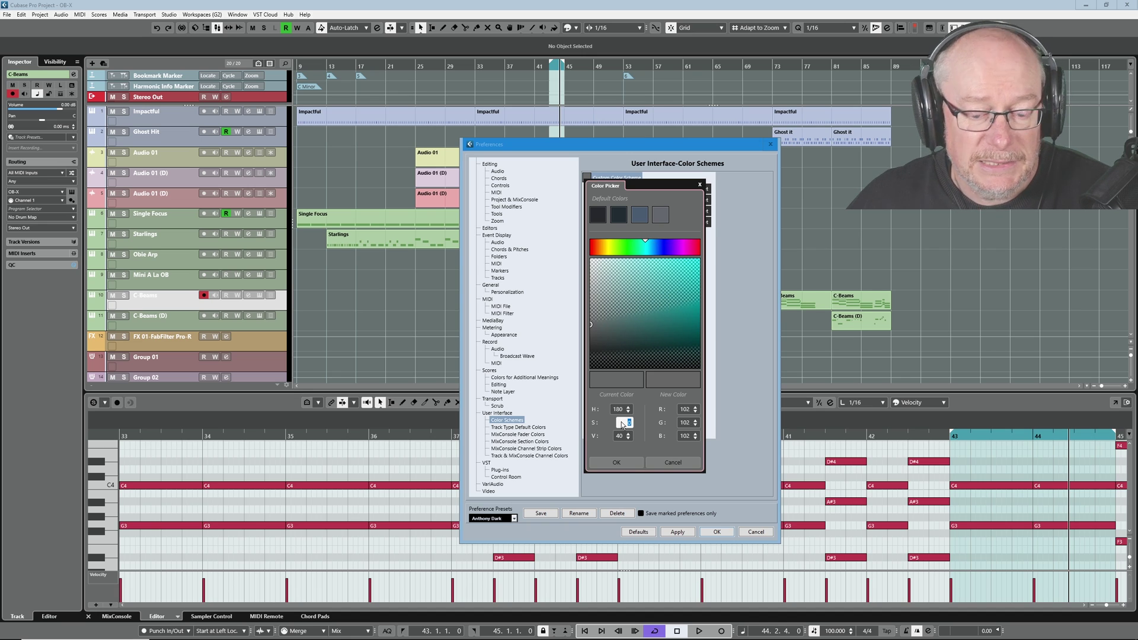
type("10")
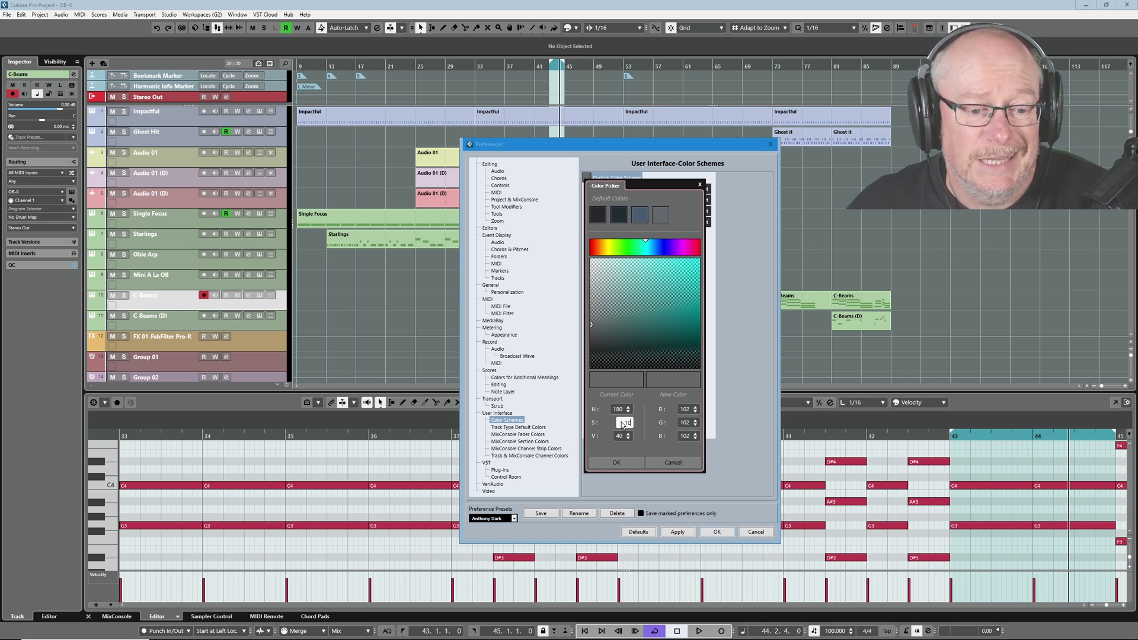
key("Return")
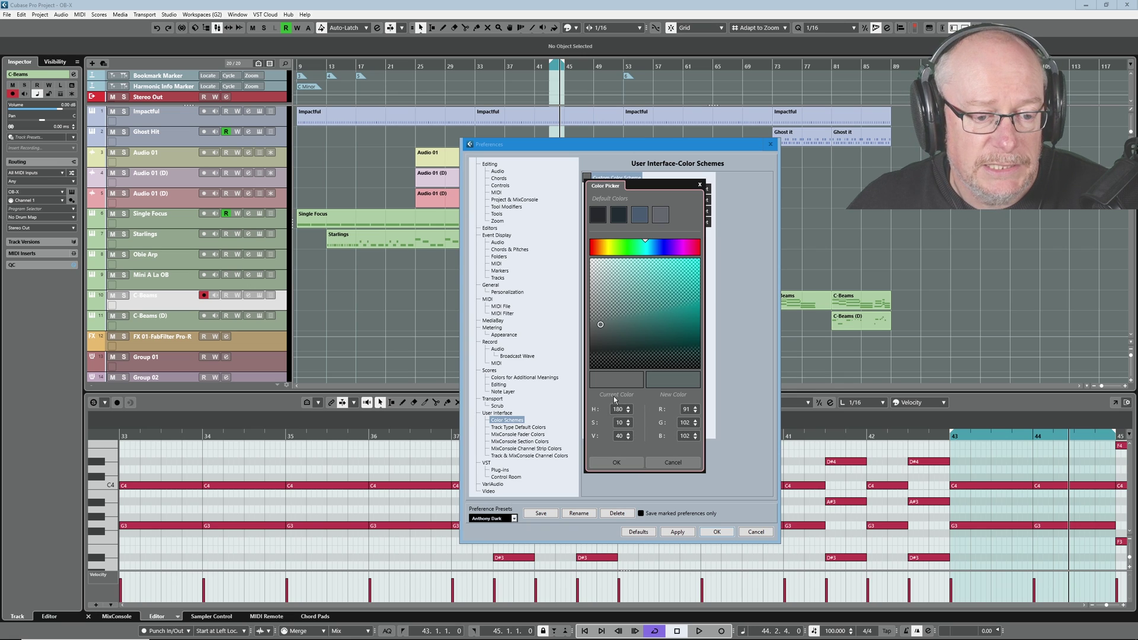
left_click(613, 462)
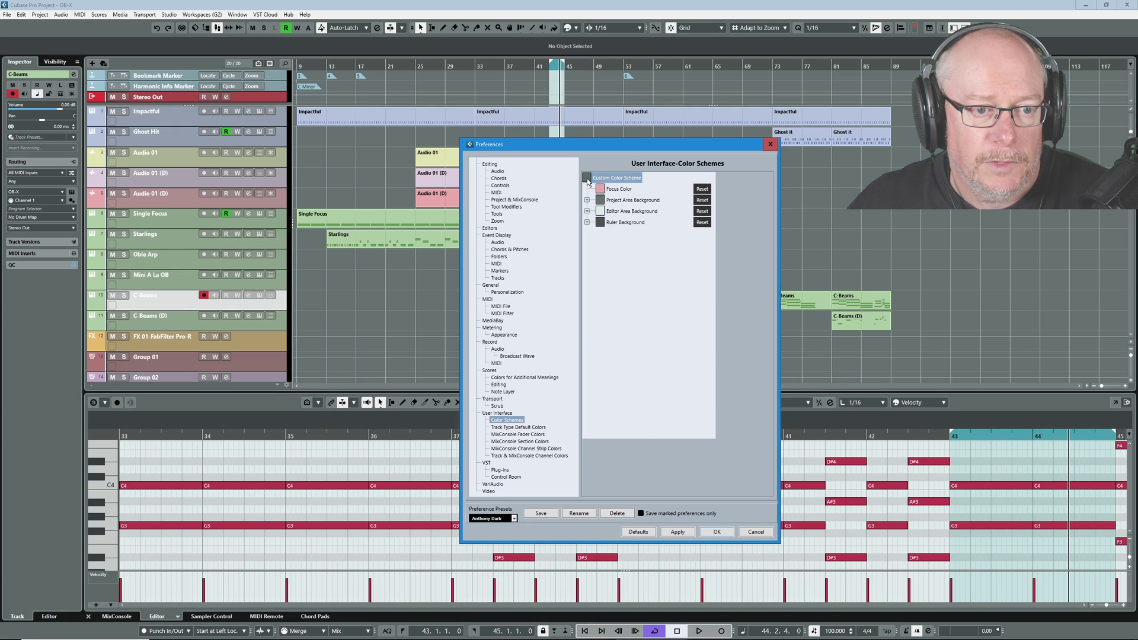
Lower the base colour's brightness to V 20, keeping H 180 and S 12
left_click(588, 181)
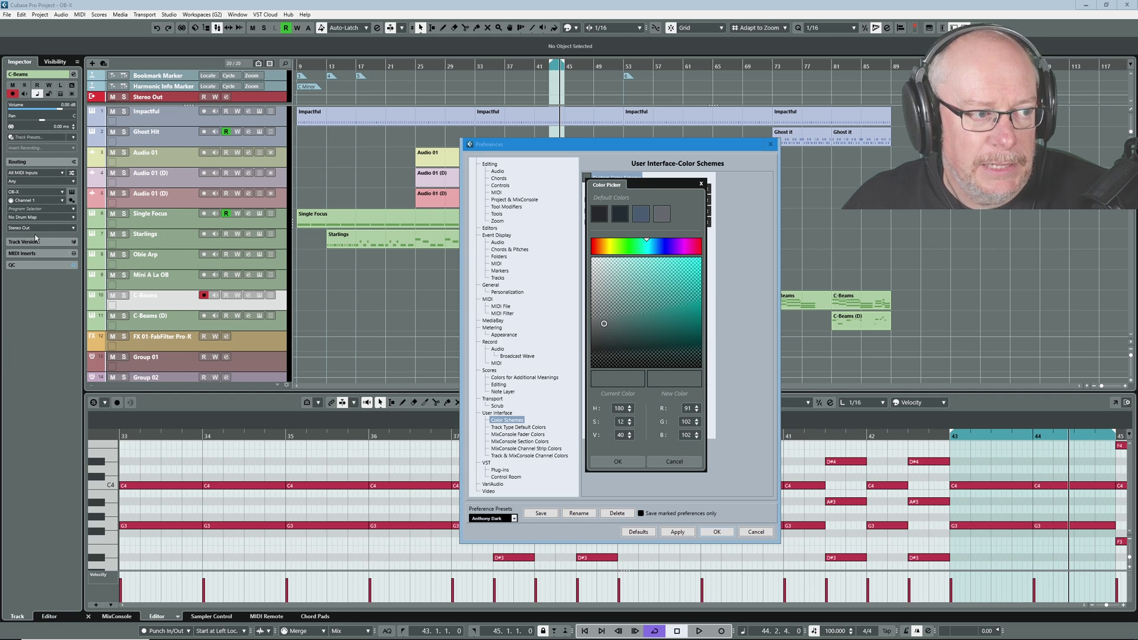
double_click(622, 436)
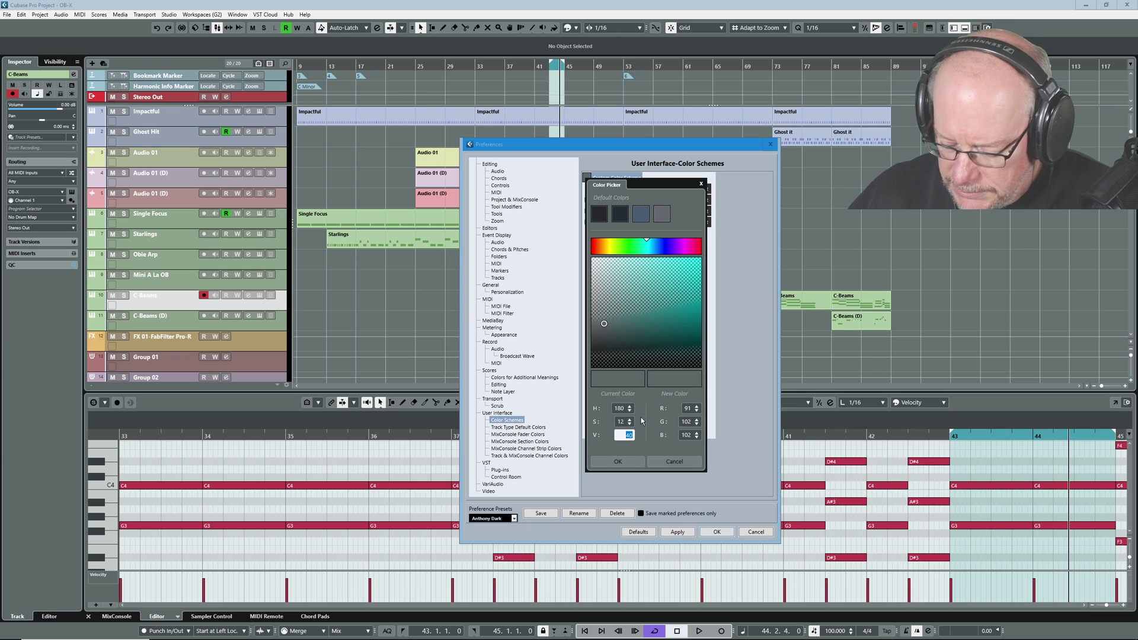
key("Return")
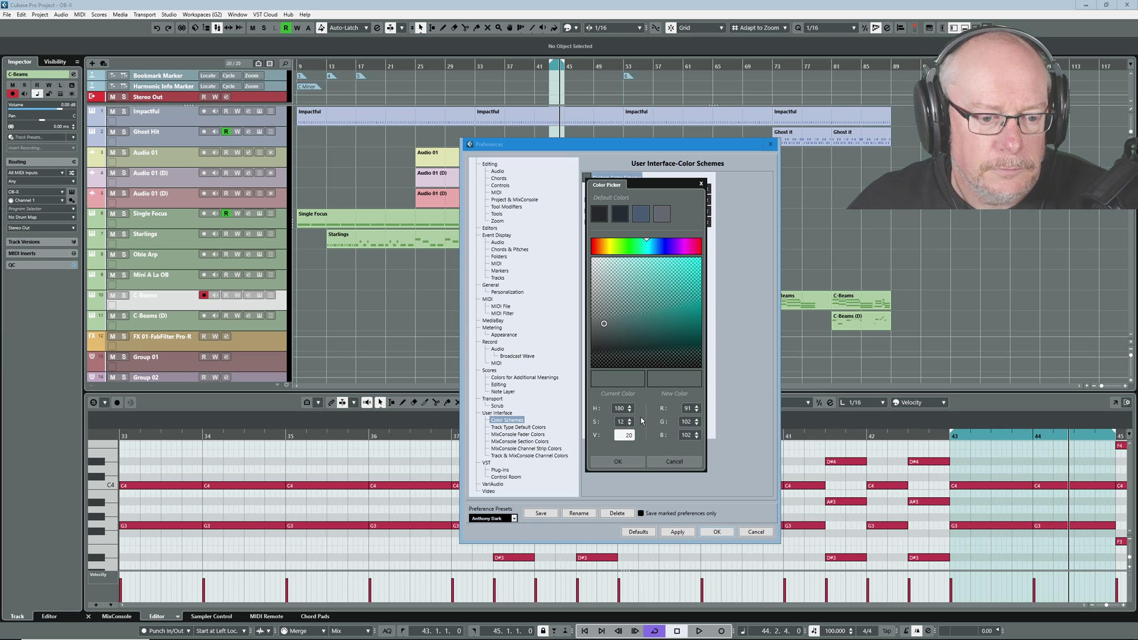
left_click(627, 465)
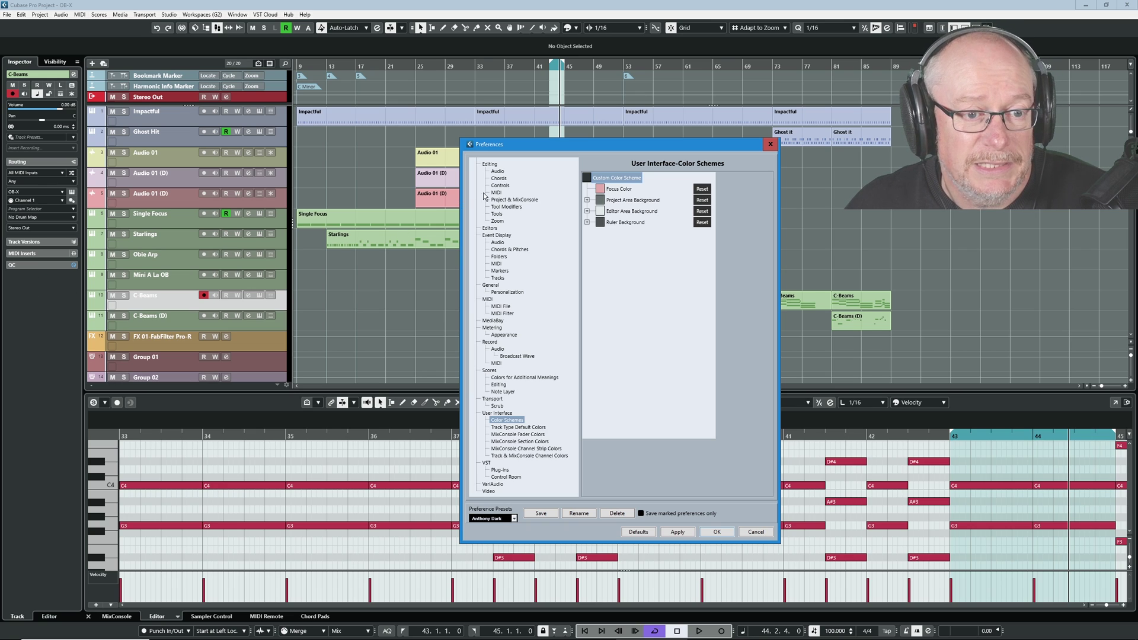
Fine-tune the base colour's brightness, ending at H 180, S 11, V 24 (RGB 54, 61, 61)
left_click(588, 179)
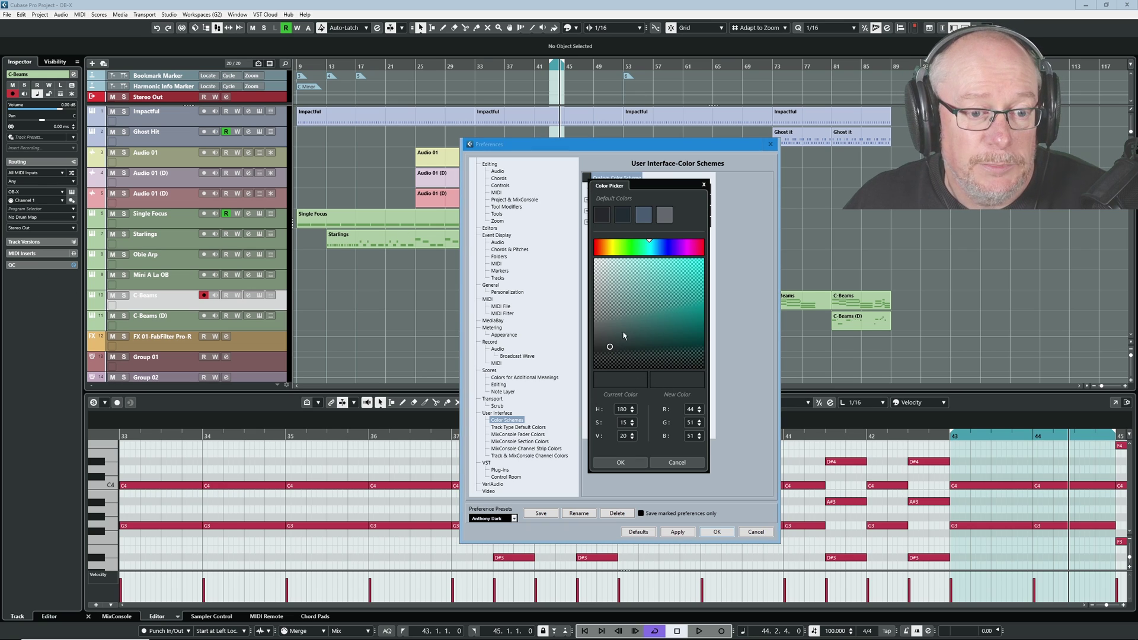
scroll(631, 436, "up", 3)
scroll(631, 436, "up", 1)
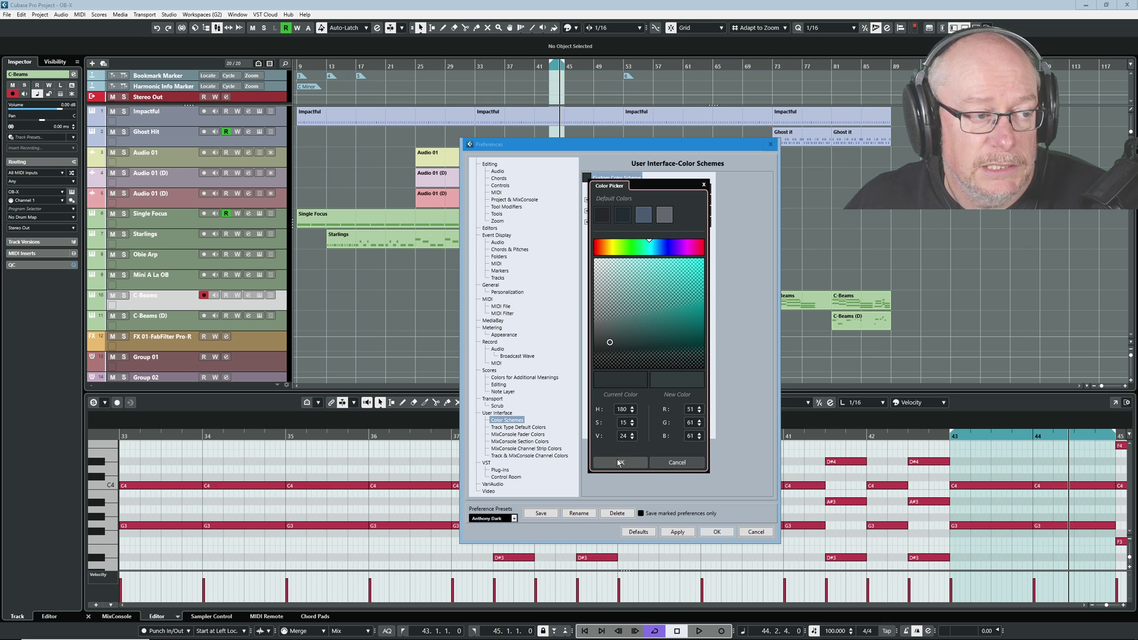
left_click(618, 462)
left_click(590, 180)
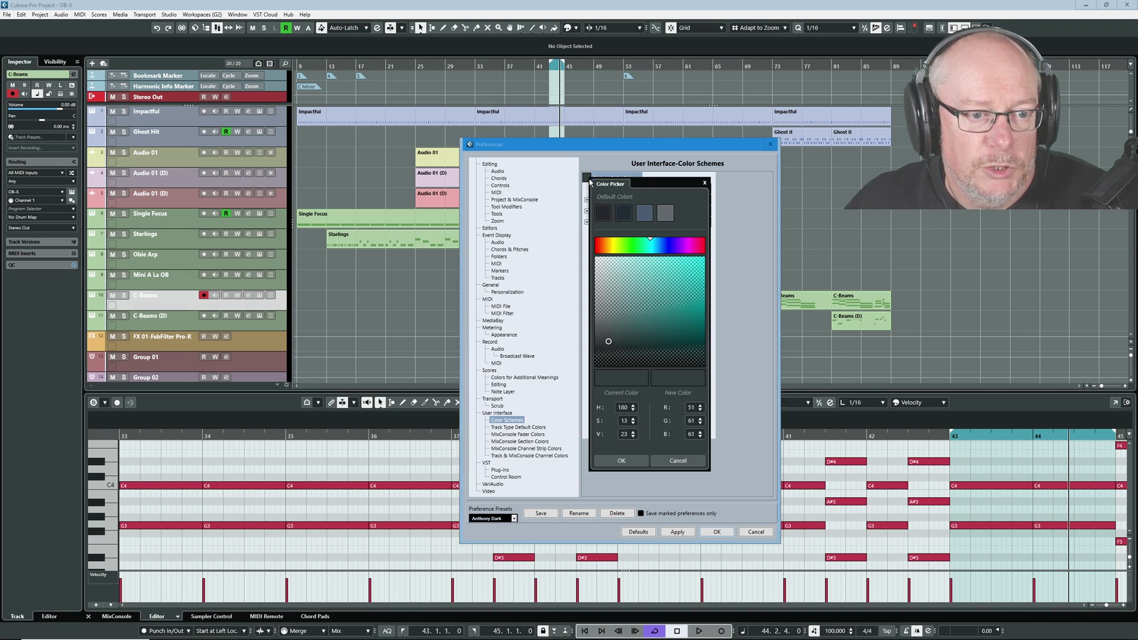
scroll(633, 438, "down", 2)
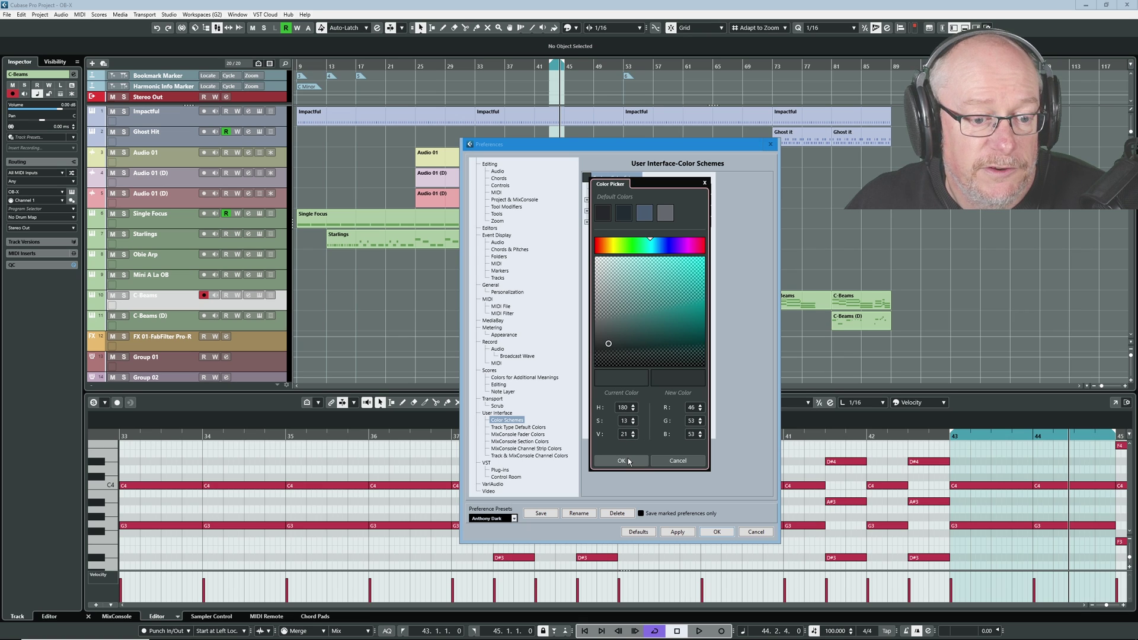
left_click(629, 461)
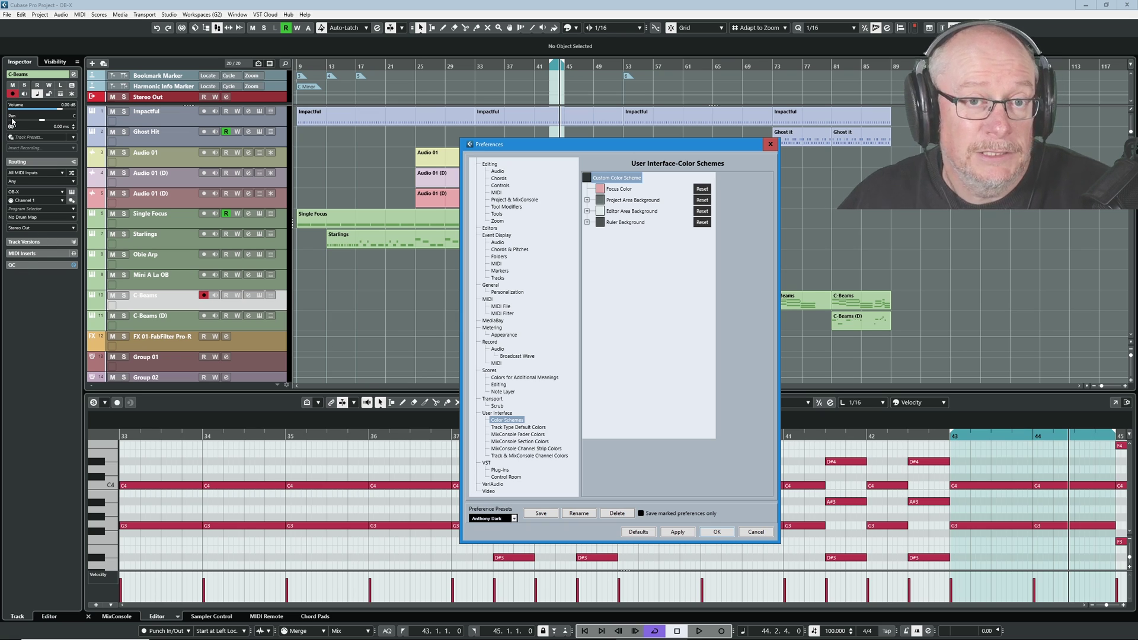
left_click(586, 178)
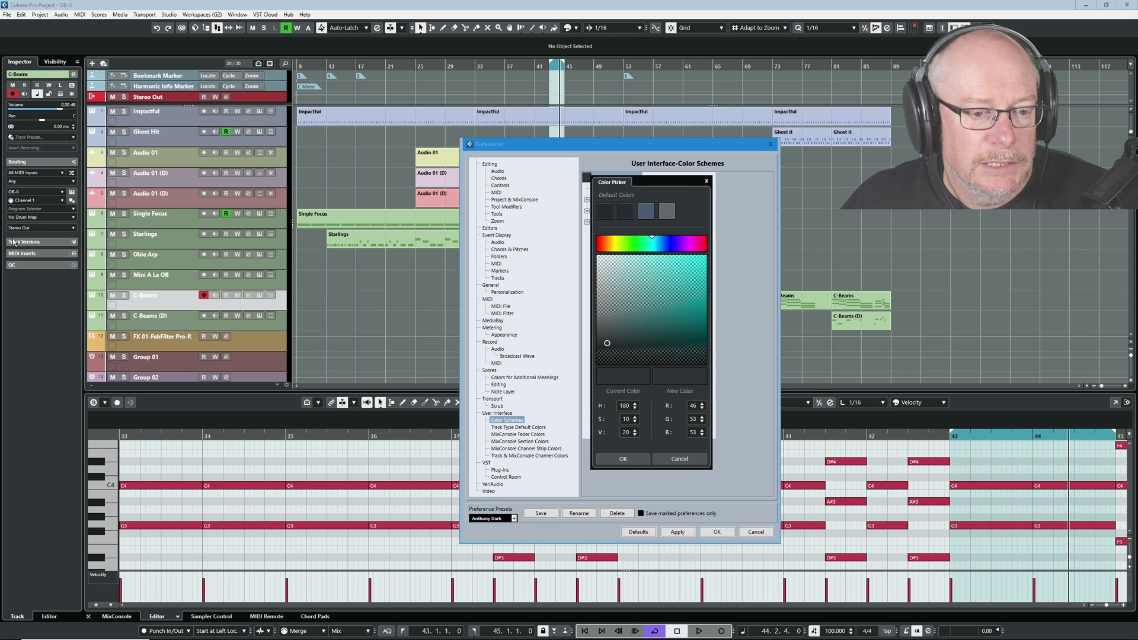
left_click(629, 434)
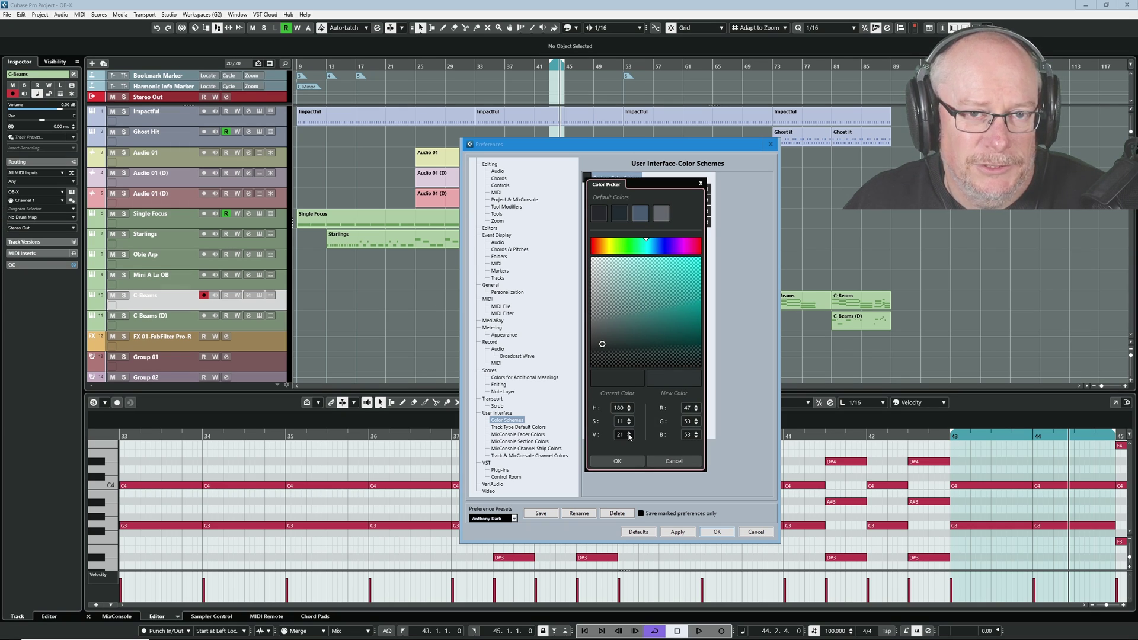
left_click(617, 461)
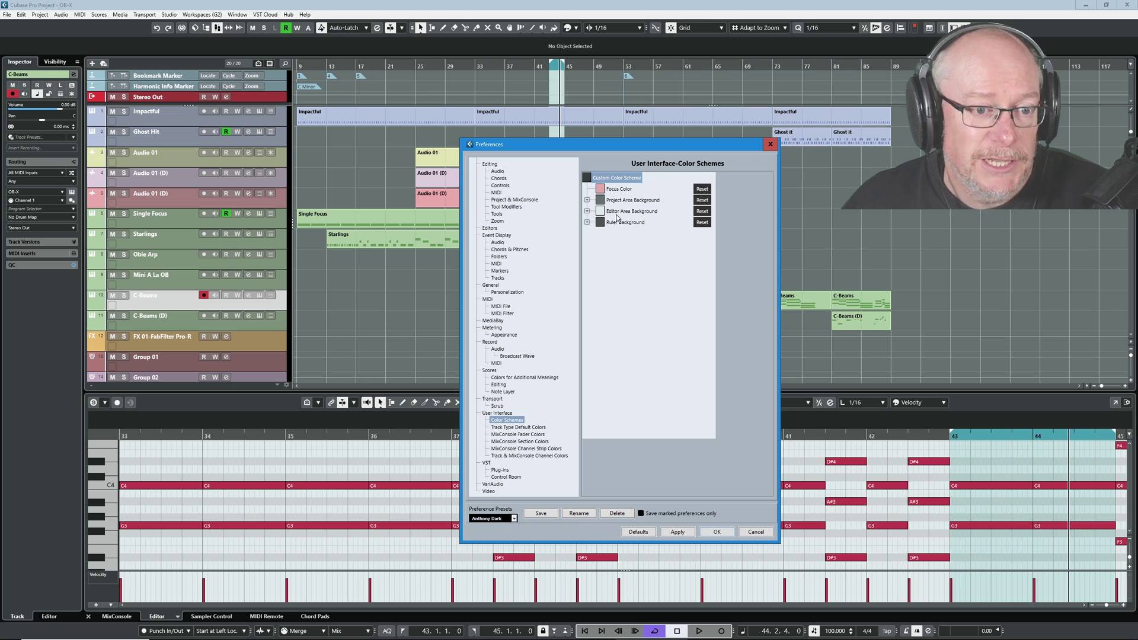
Expand the Project Area, Editor Area and Ruler Background colour groups
left_click(586, 200)
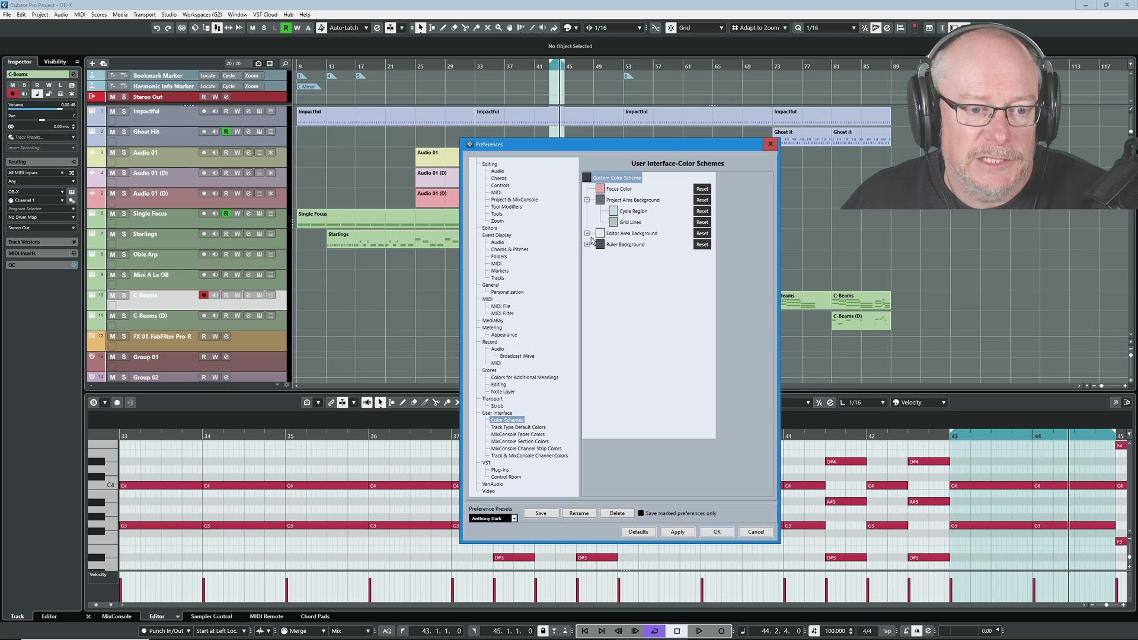
left_click(587, 234)
left_click(586, 267)
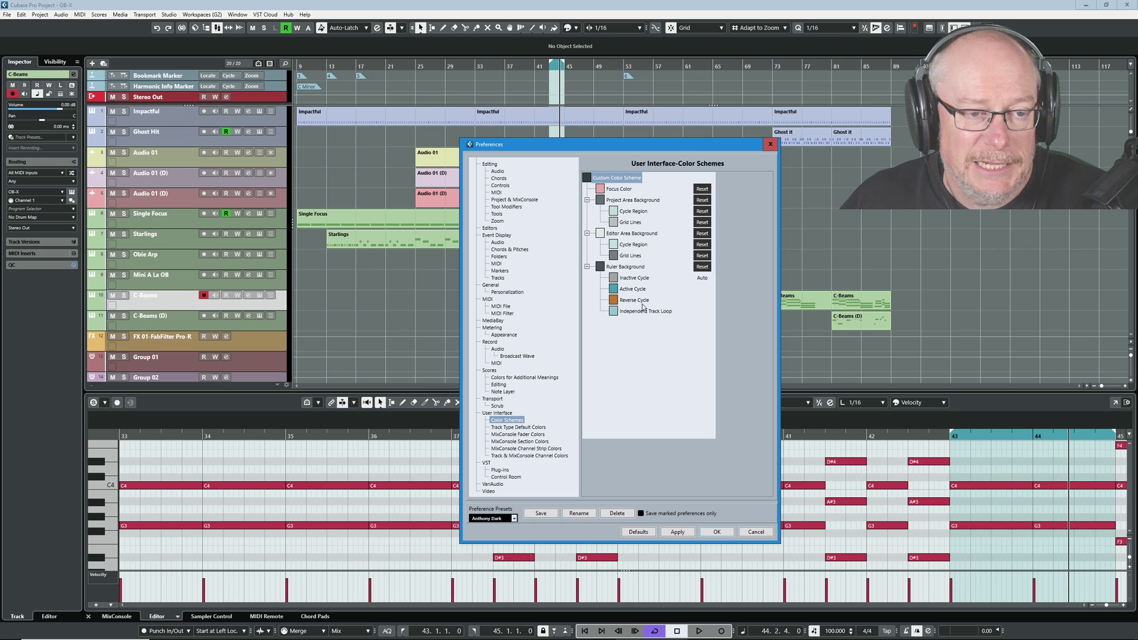
Darken the base colour to RGB 51, 56, 56 and move Preferences aside to see the arrangement
left_click(589, 178)
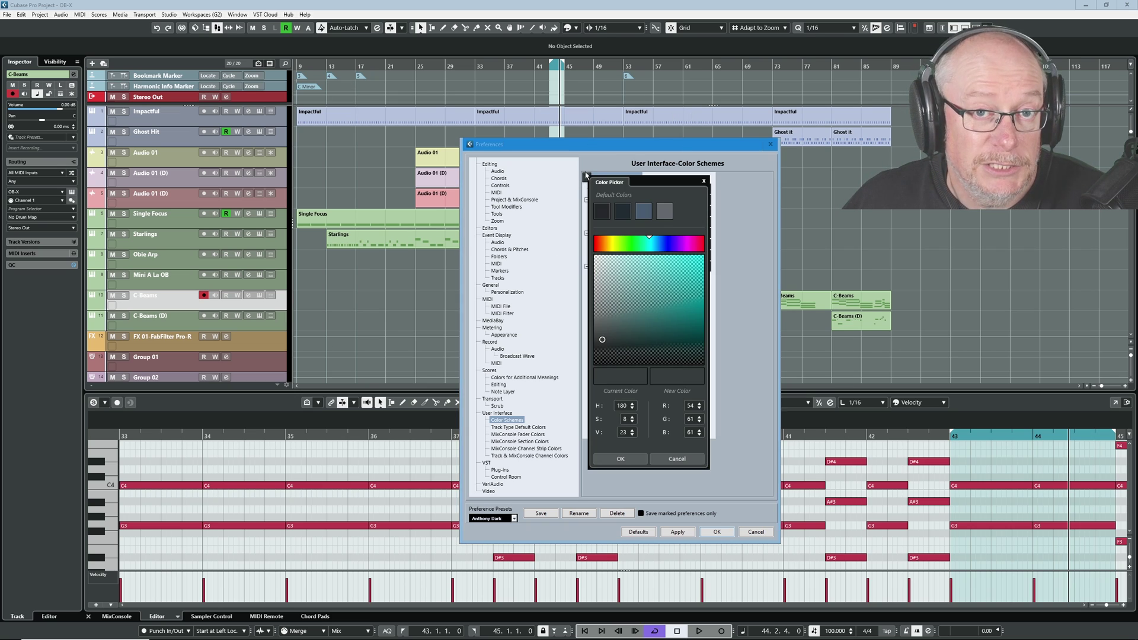
left_click(632, 435)
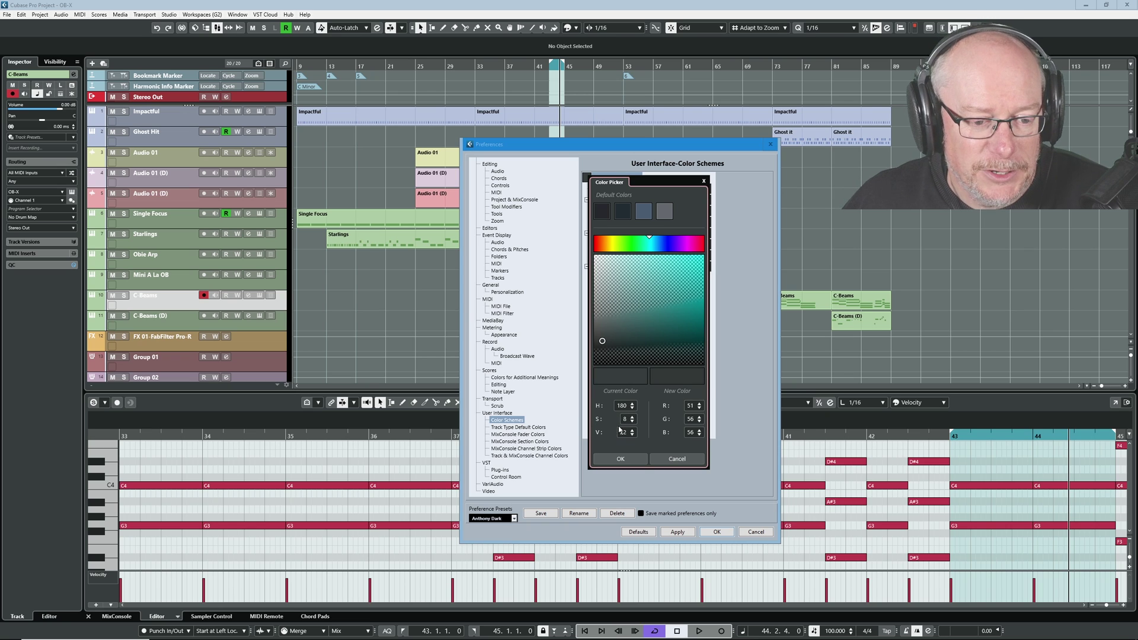
left_click(621, 460)
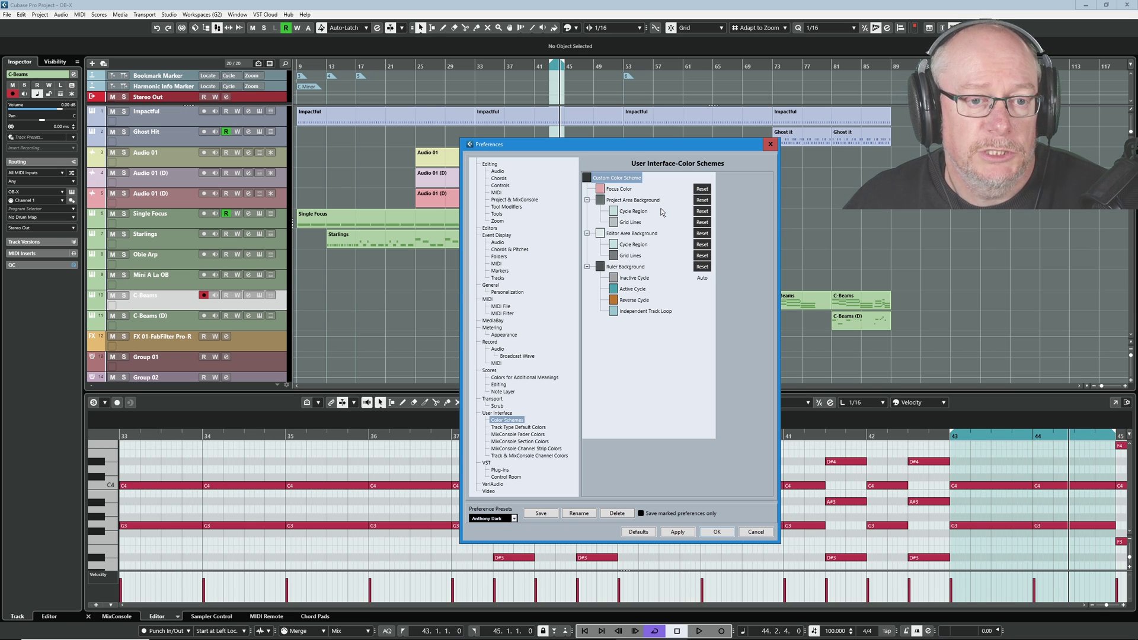
left_click(587, 177)
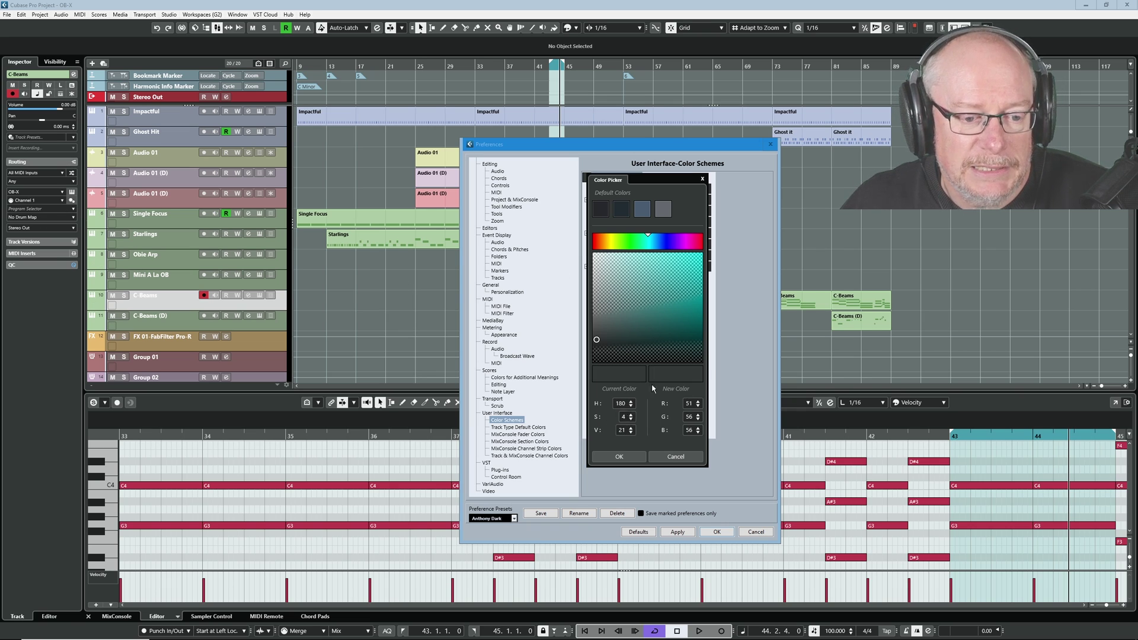
left_click(634, 459)
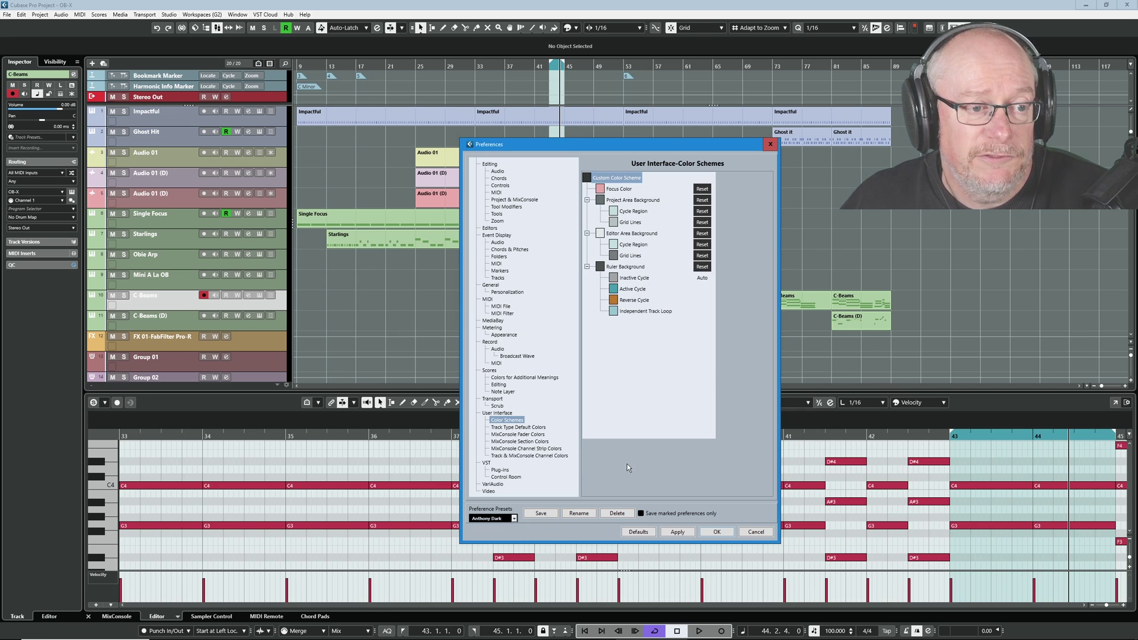
left_click_drag(555, 148, 703, 184)
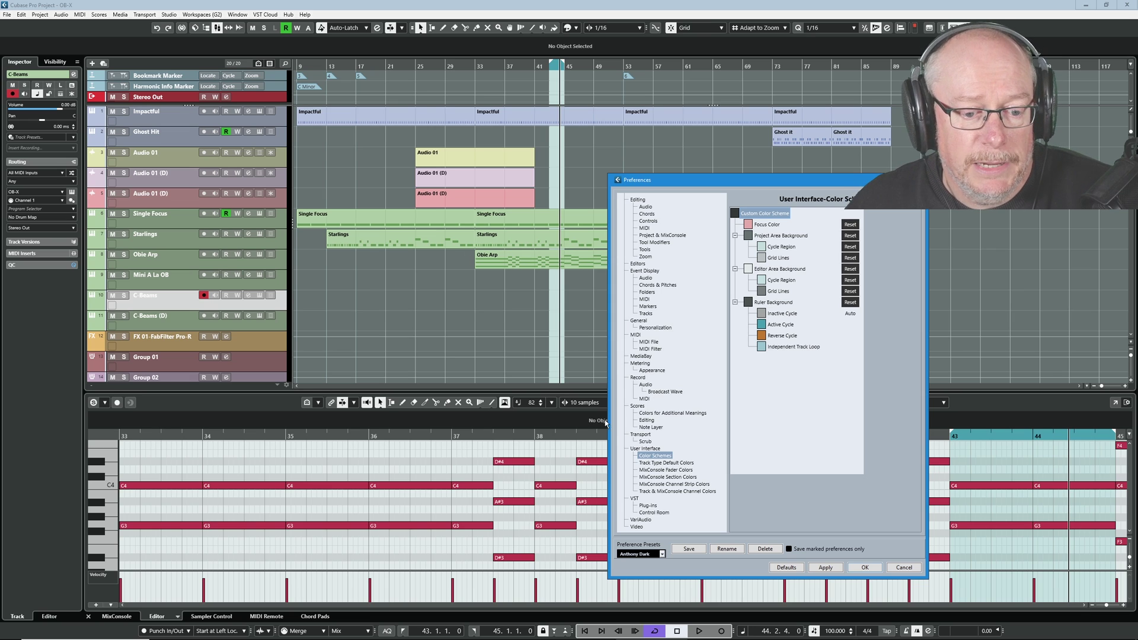
left_click(662, 554)
left_click(650, 574)
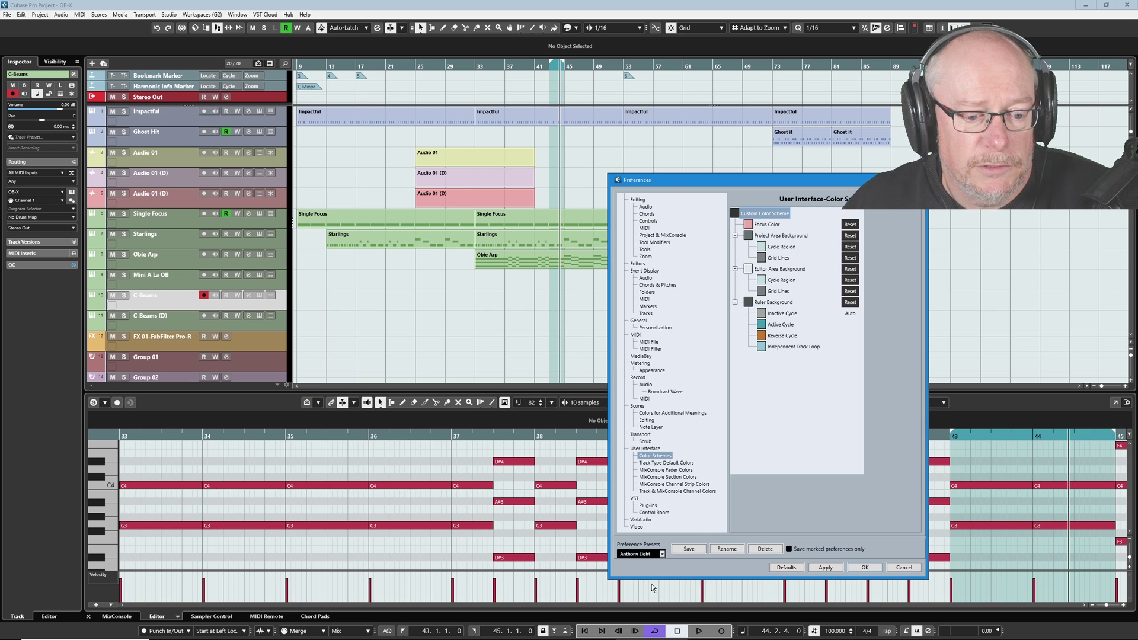
left_click(661, 554)
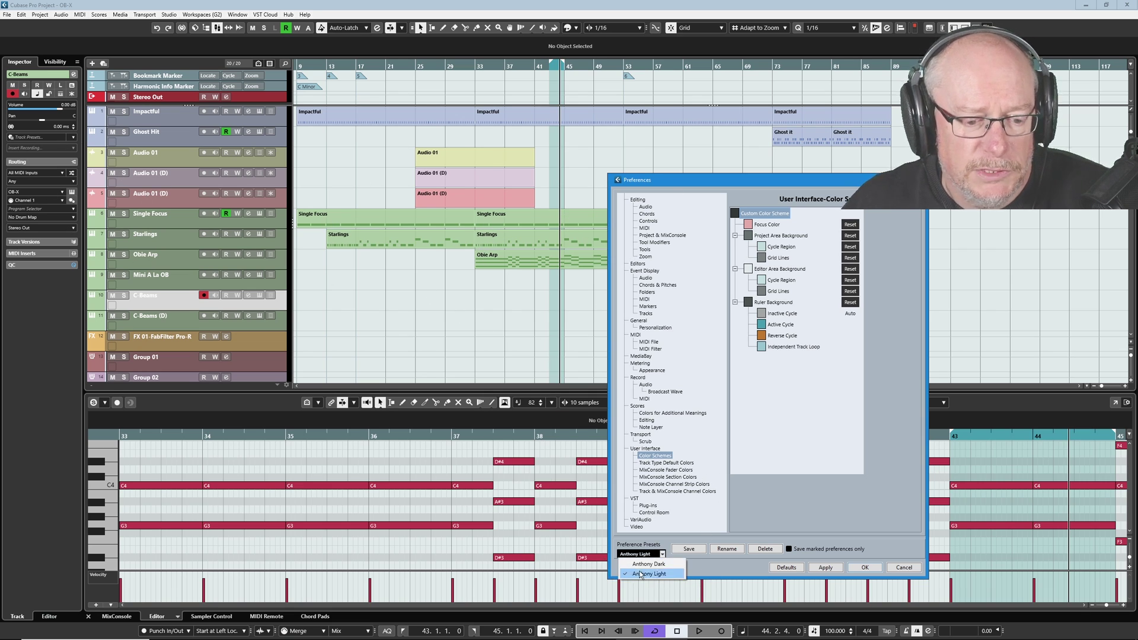
left_click(657, 565)
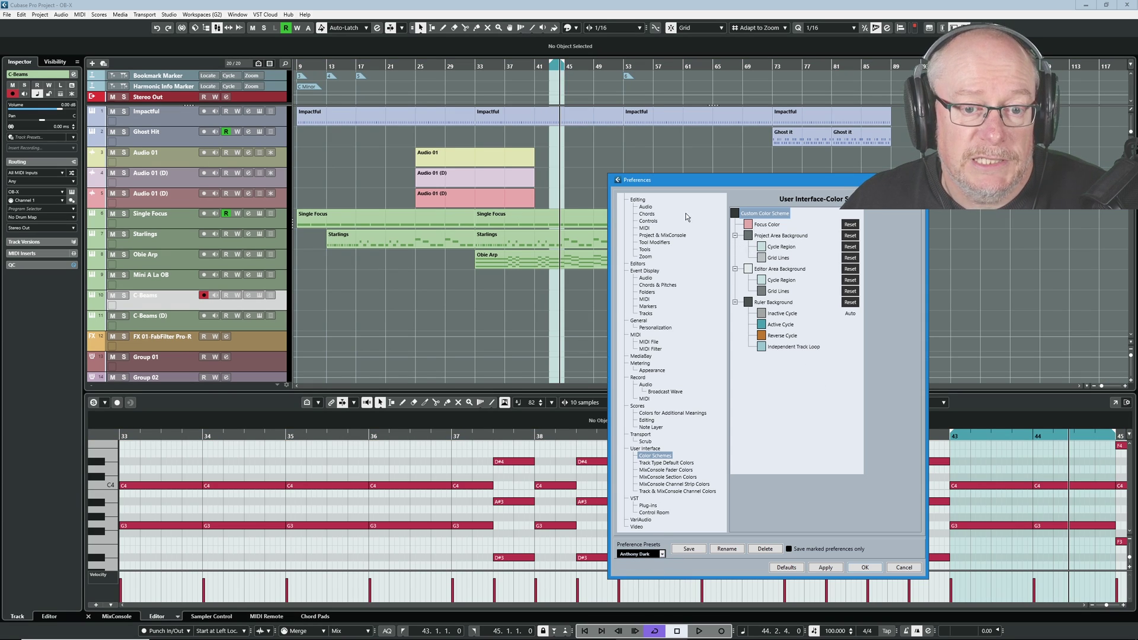
Make the project area background teal (RGB 70, 150, 150)
left_click(748, 235)
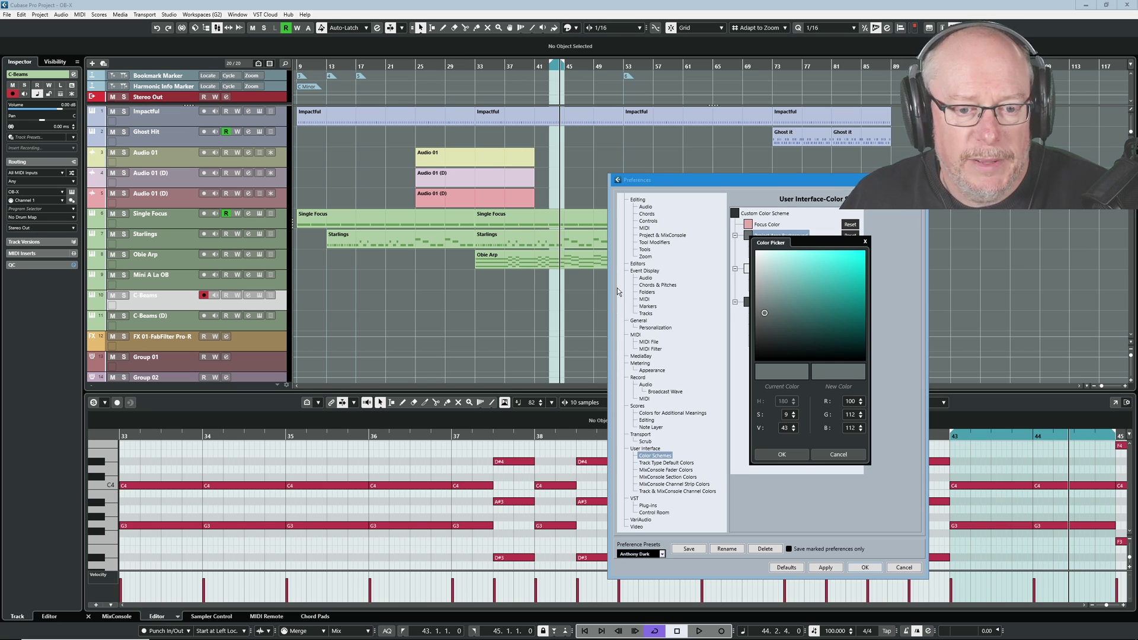
left_click(764, 312)
left_click_drag(765, 314, 811, 300)
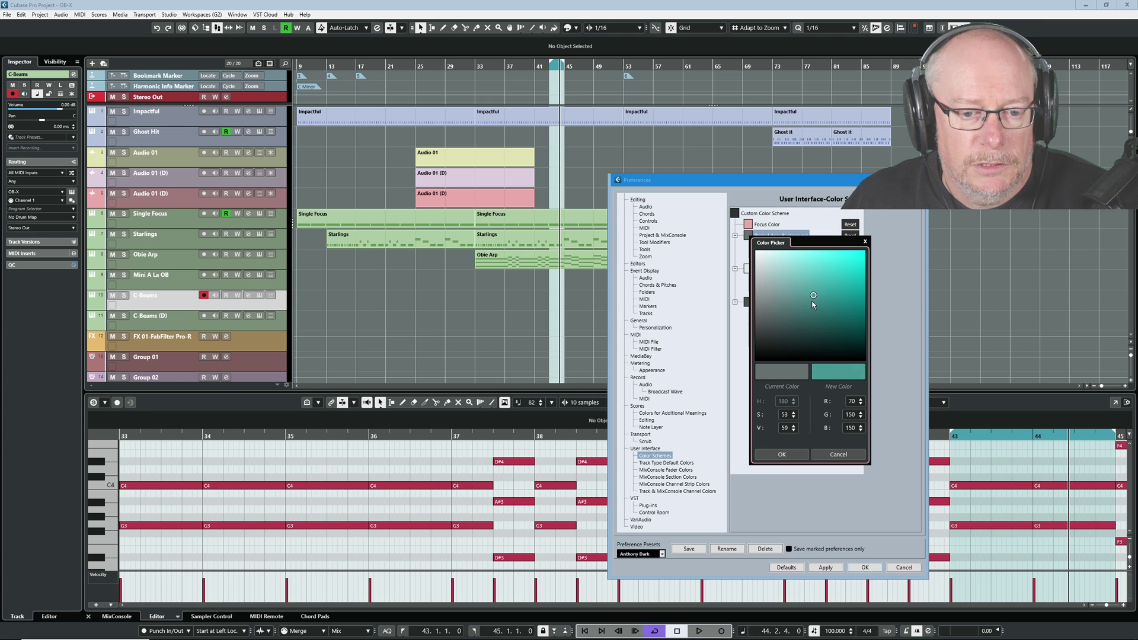
left_click(778, 452)
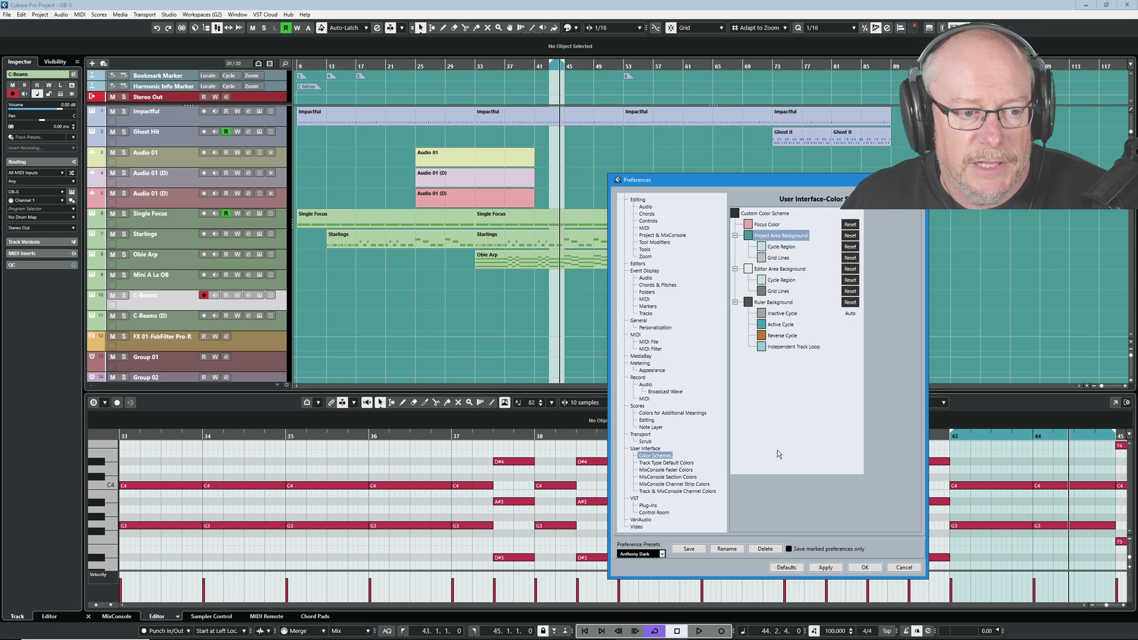
Set the project background to saturation 9 and lower its brightness toward near-black (RGB 20, 22, 22)
left_click(748, 236)
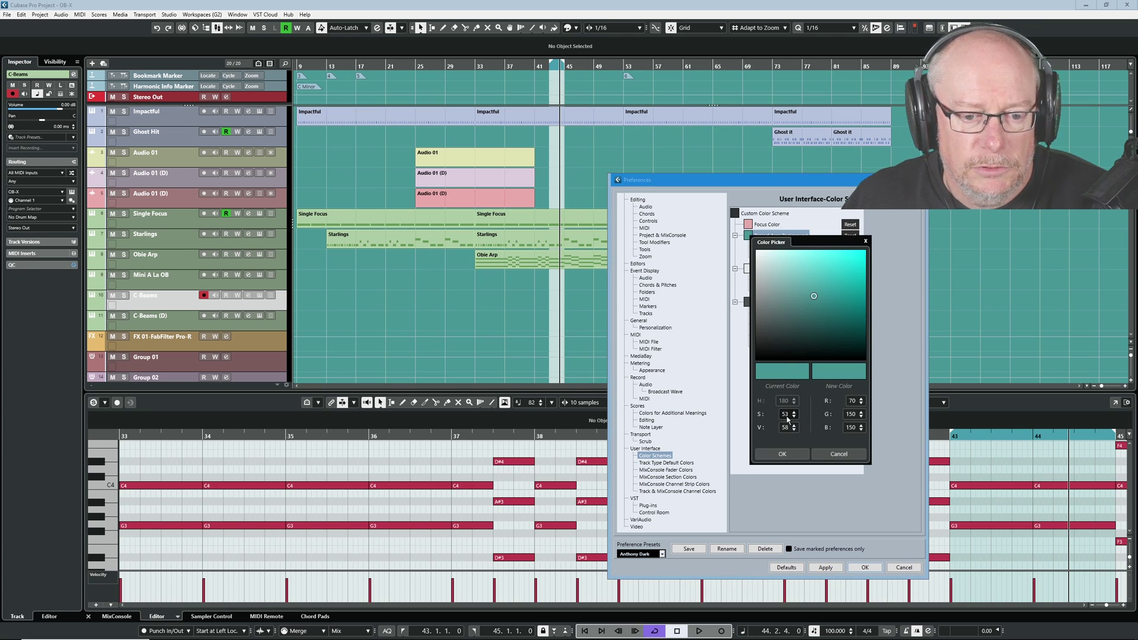
left_click(788, 416)
type("9")
key("Return")
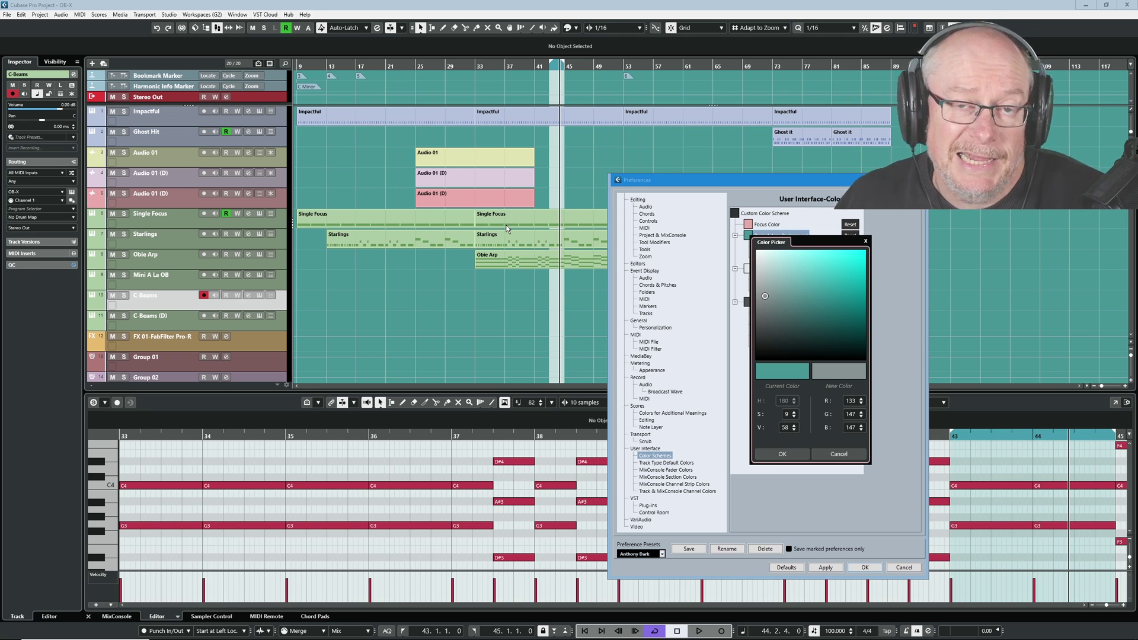
left_click(785, 429)
scroll(785, 430, "down", 20)
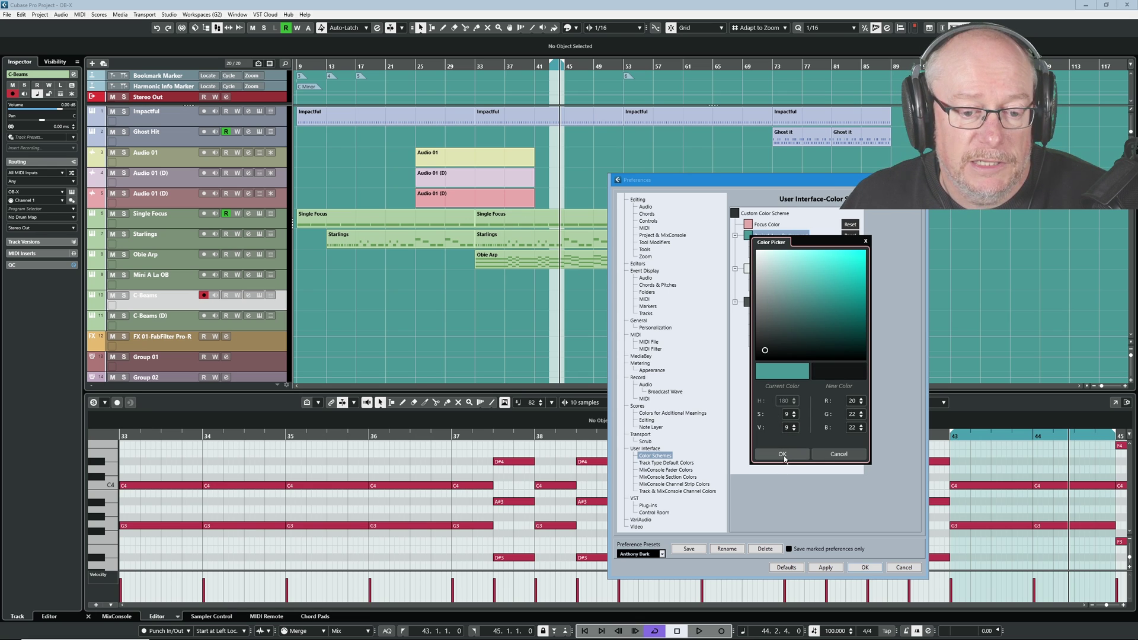
Apply near-black, then lighten the project background to slate grey RGB 89, 102, 102 (V 40)
left_click(782, 454)
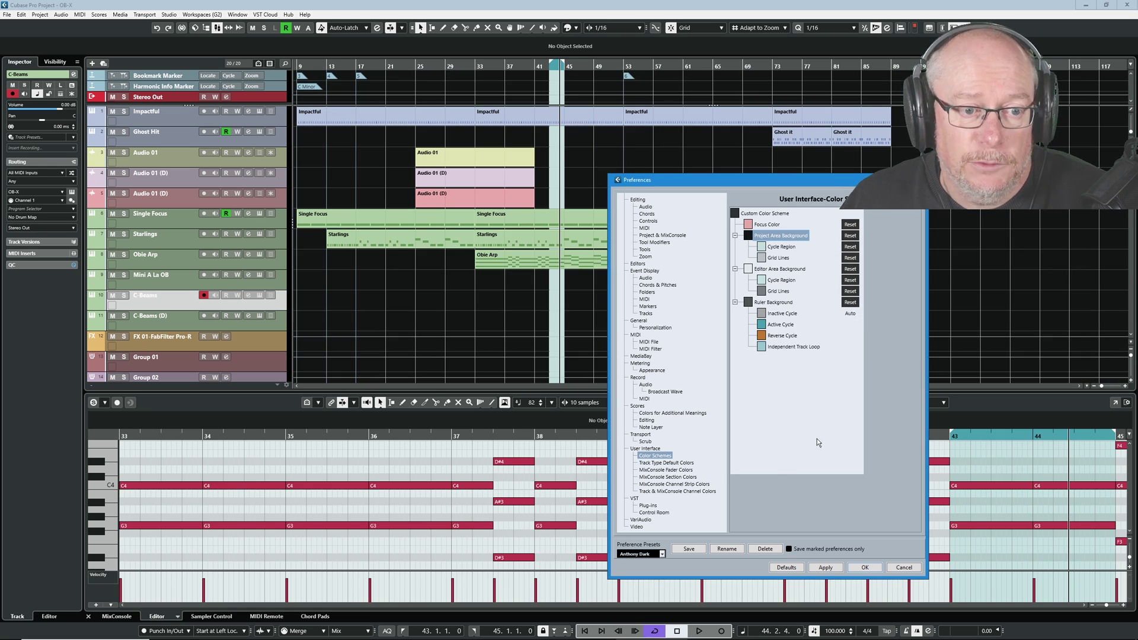
left_click(749, 237)
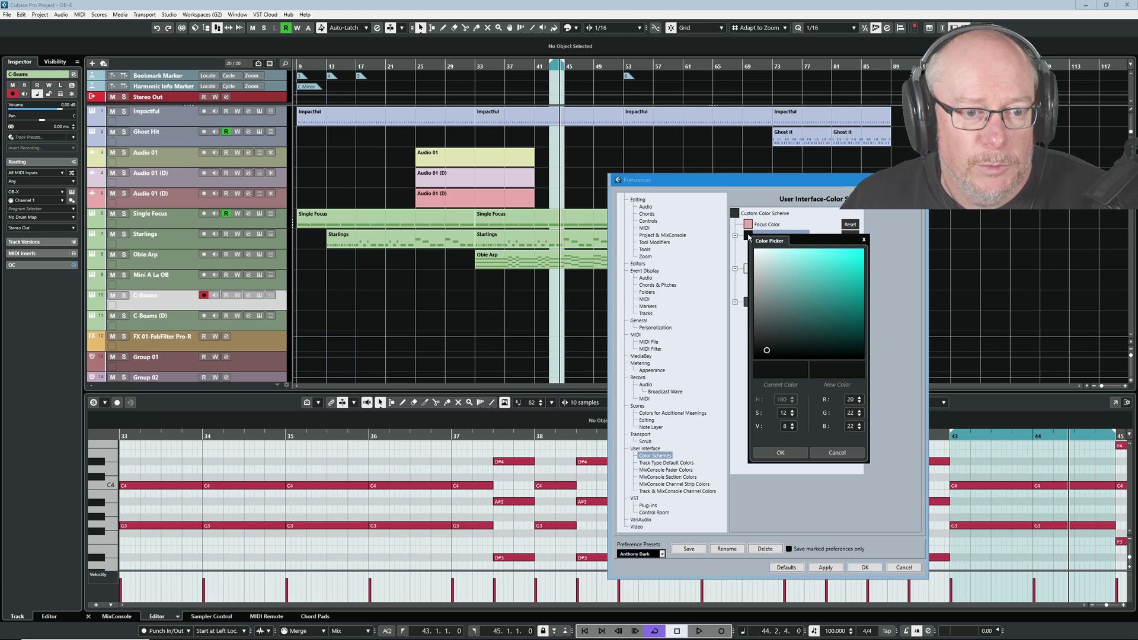
left_click_drag(792, 426, 788, 388)
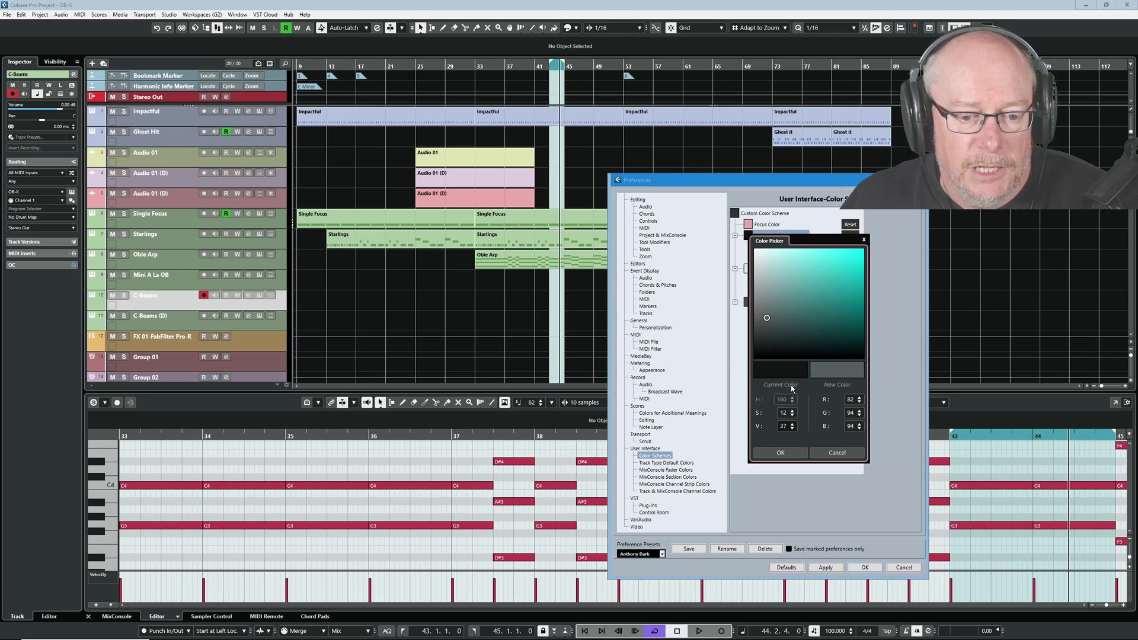
left_click(775, 452)
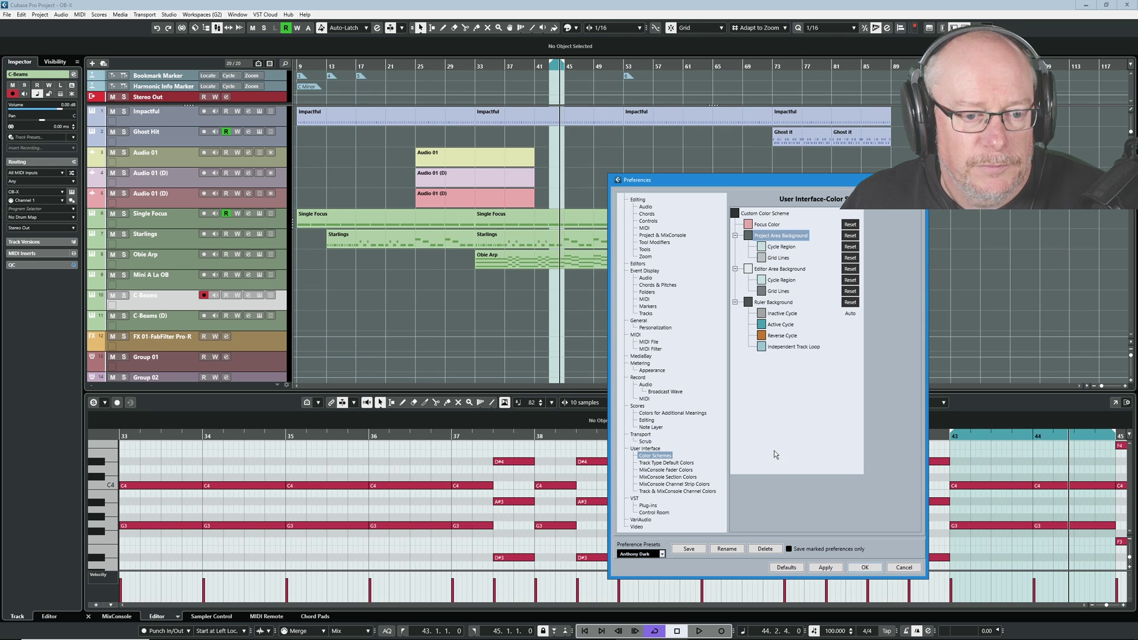
left_click(749, 236)
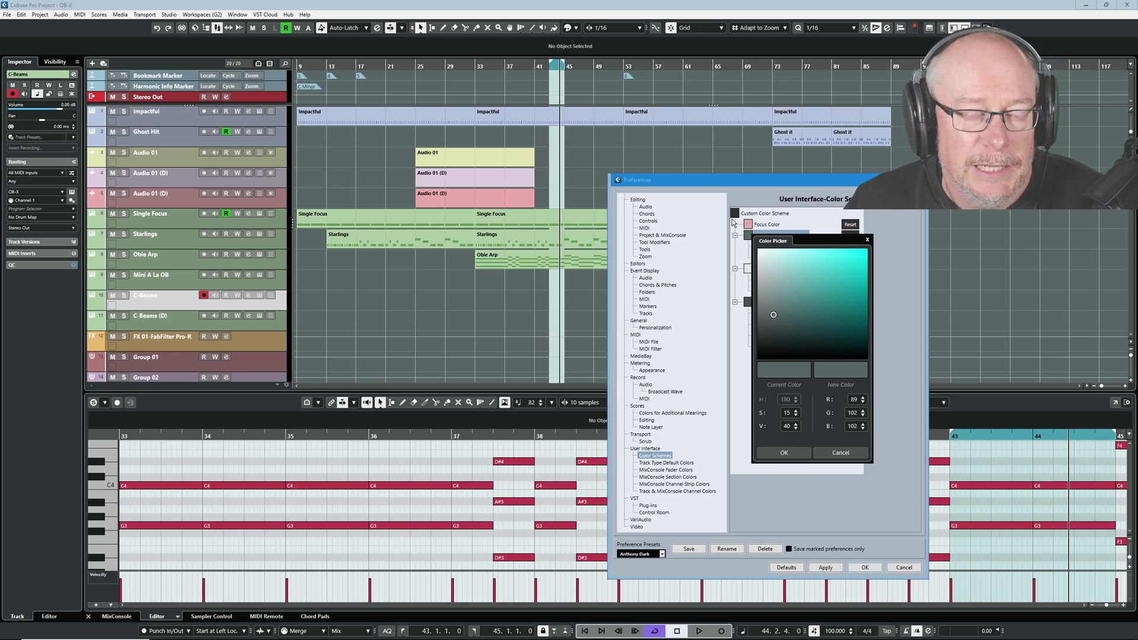
left_click(784, 453)
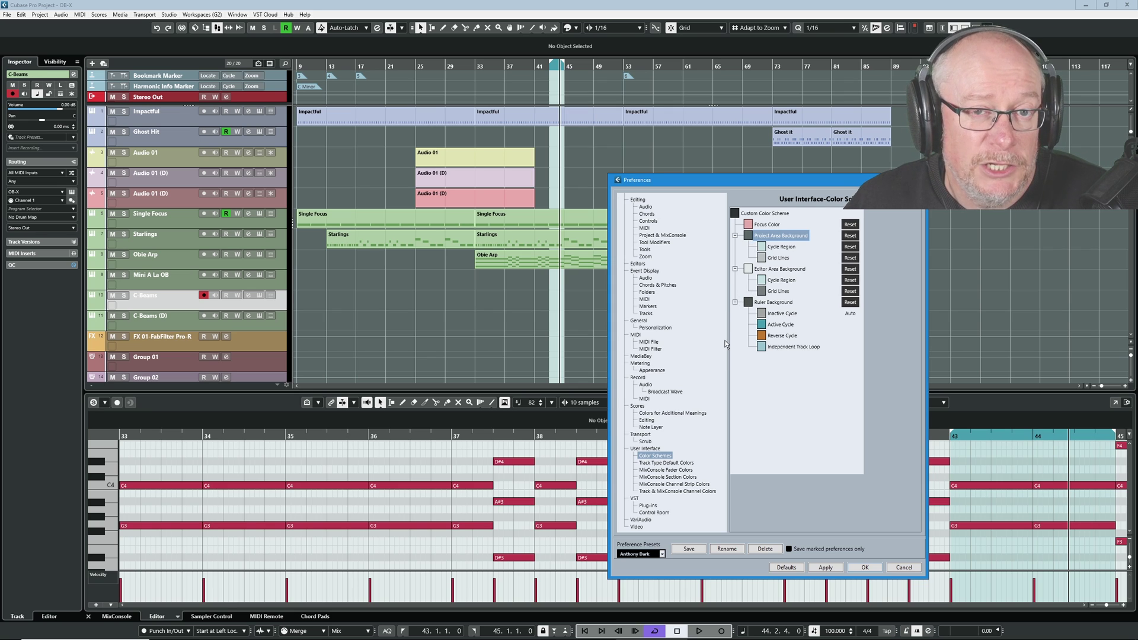
Try a darker grey for the editor area background
left_click(748, 269)
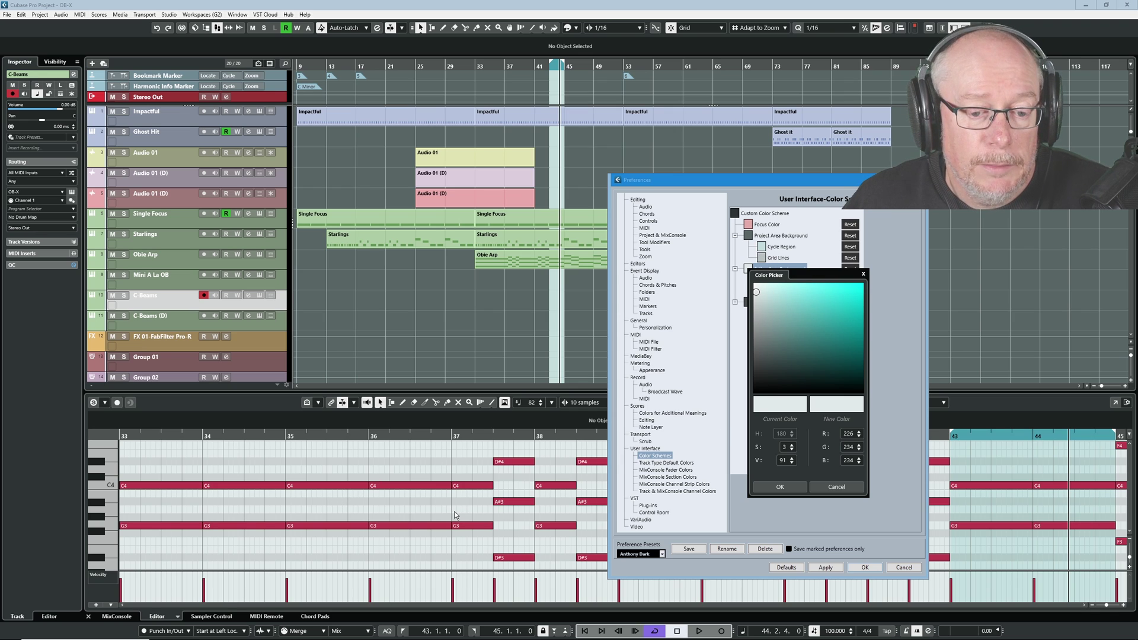
left_click_drag(756, 292, 765, 347)
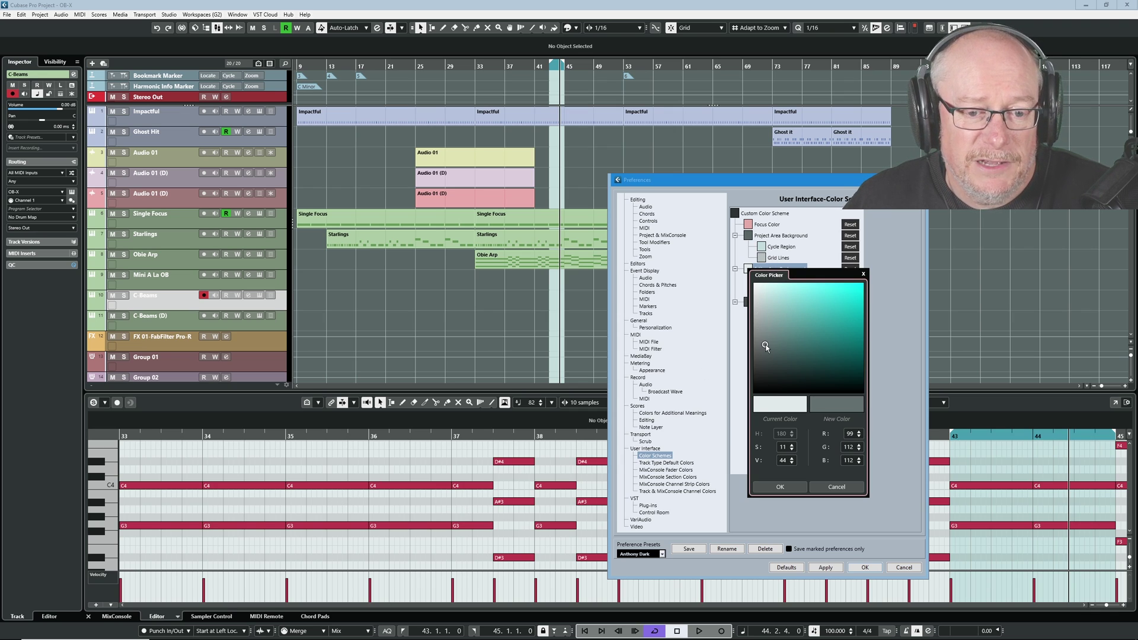
key("Return")
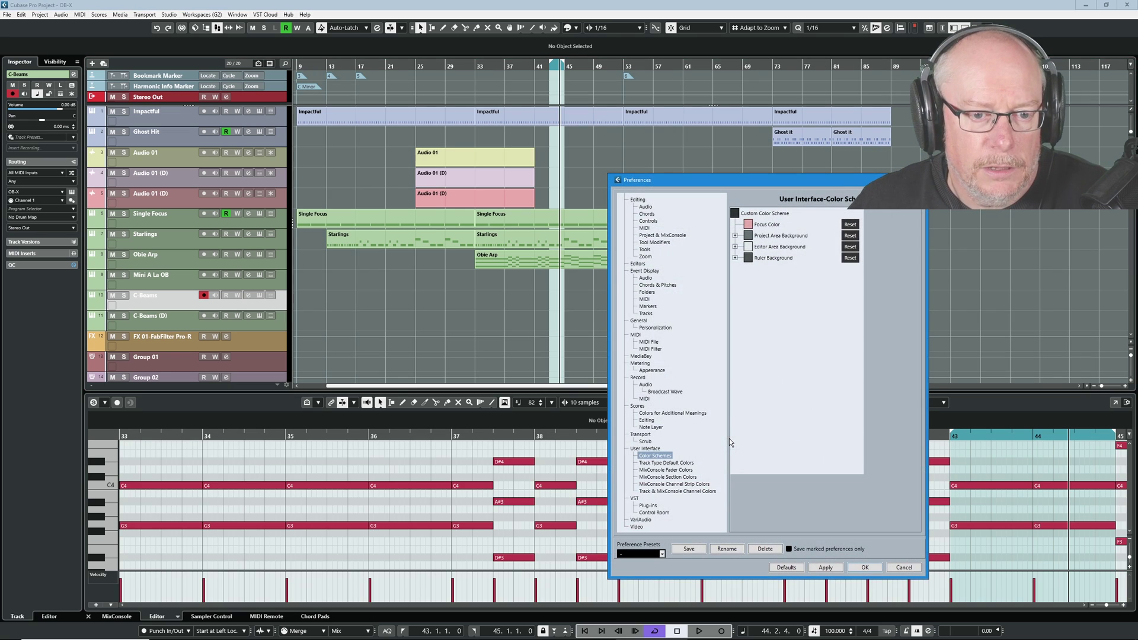
Expand the Project Area and Editor Area Background groups to show cycle region and grid colours
left_click(737, 236)
left_click(735, 235)
left_click(735, 268)
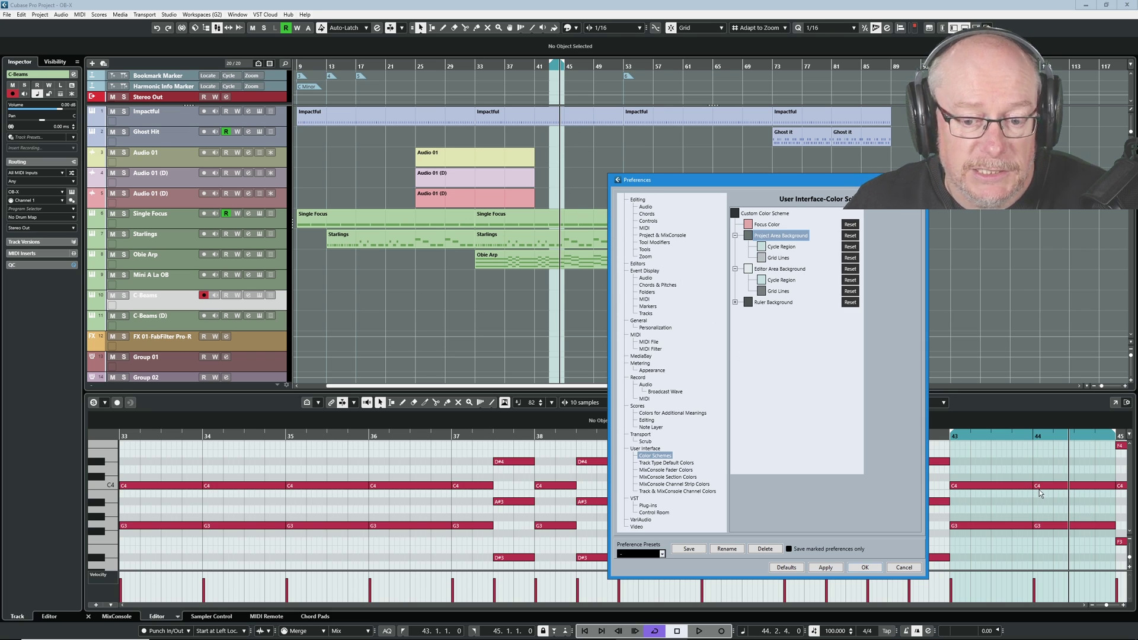
Edit and confirm the project cycle region colour, then try the project grid lines colour and discard it
left_click(764, 247)
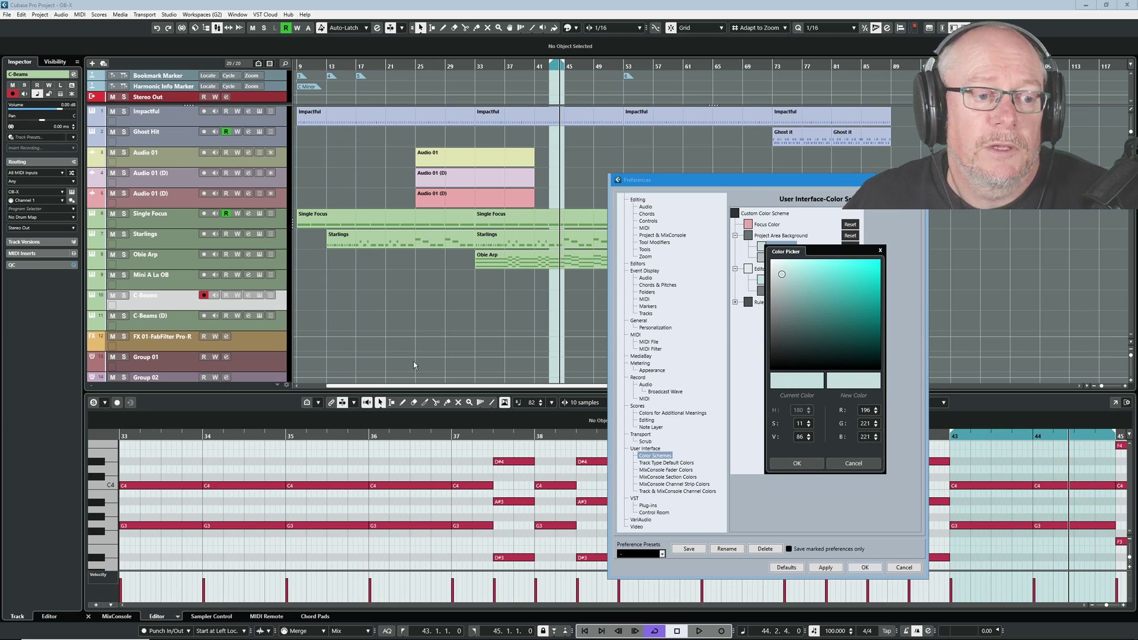
left_click(797, 463)
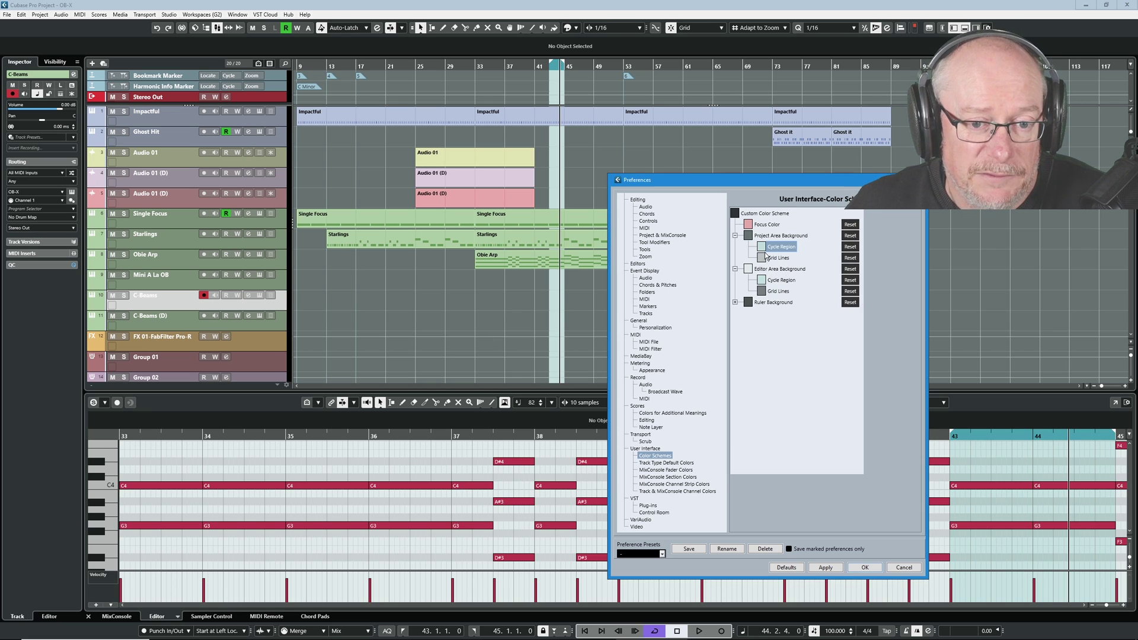
left_click(760, 260)
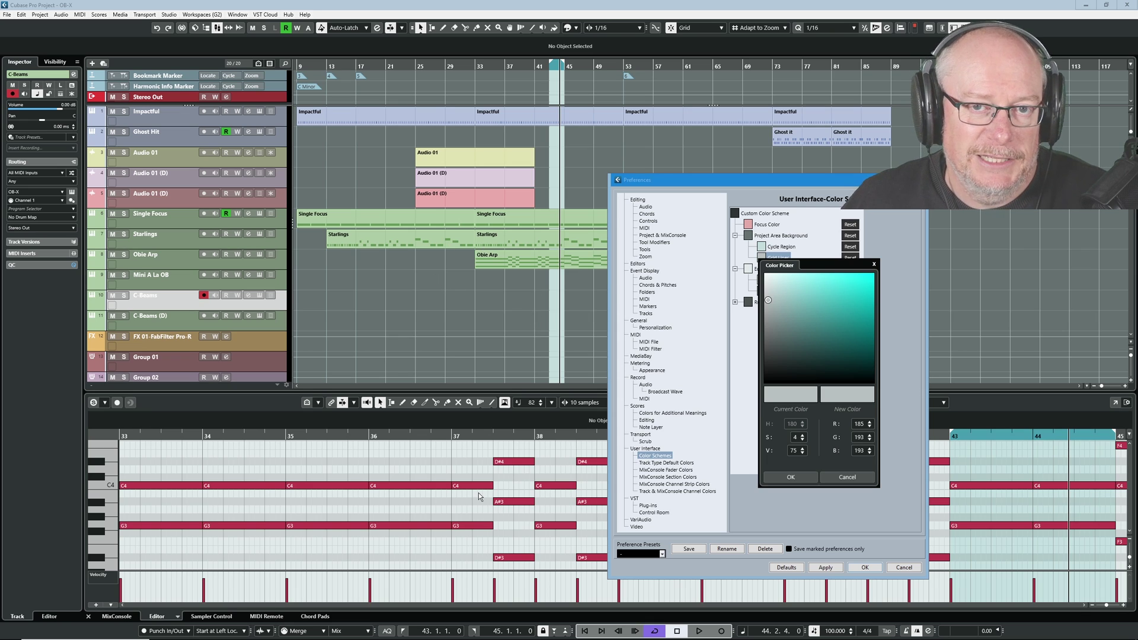
left_click(857, 480)
Look at the editor area grid lines colour without changing it, then expand the Ruler Background group
left_click(761, 291)
left_click(735, 302)
left_click(735, 302)
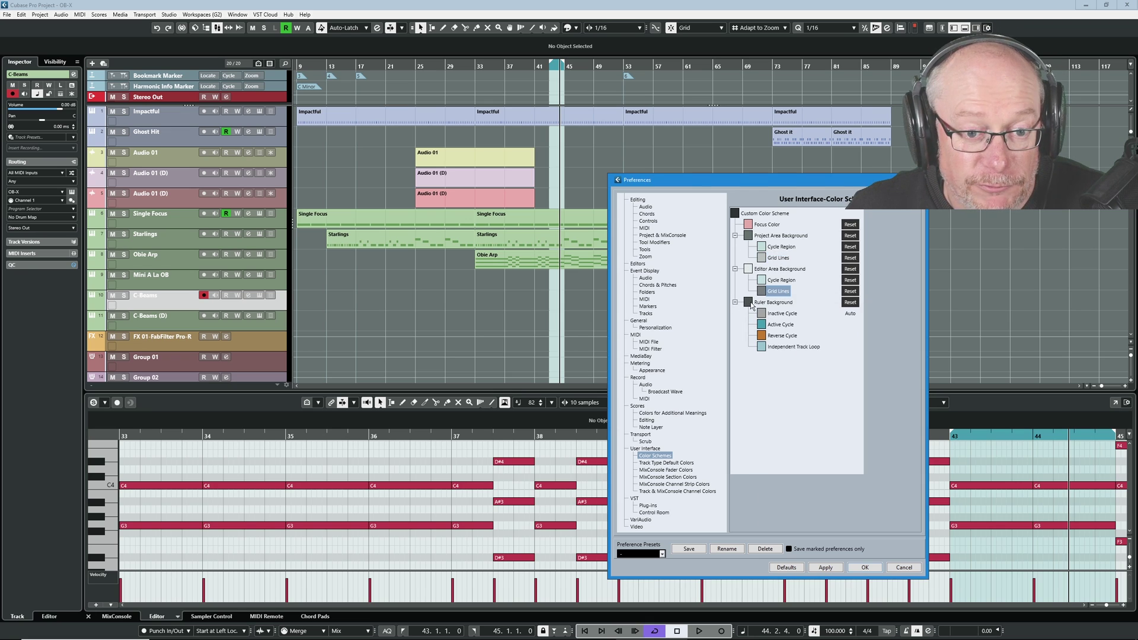
Open the Ruler Background Color Picker, cancel twice, and reopen it at H 180, S 6, V 31
left_click(748, 303)
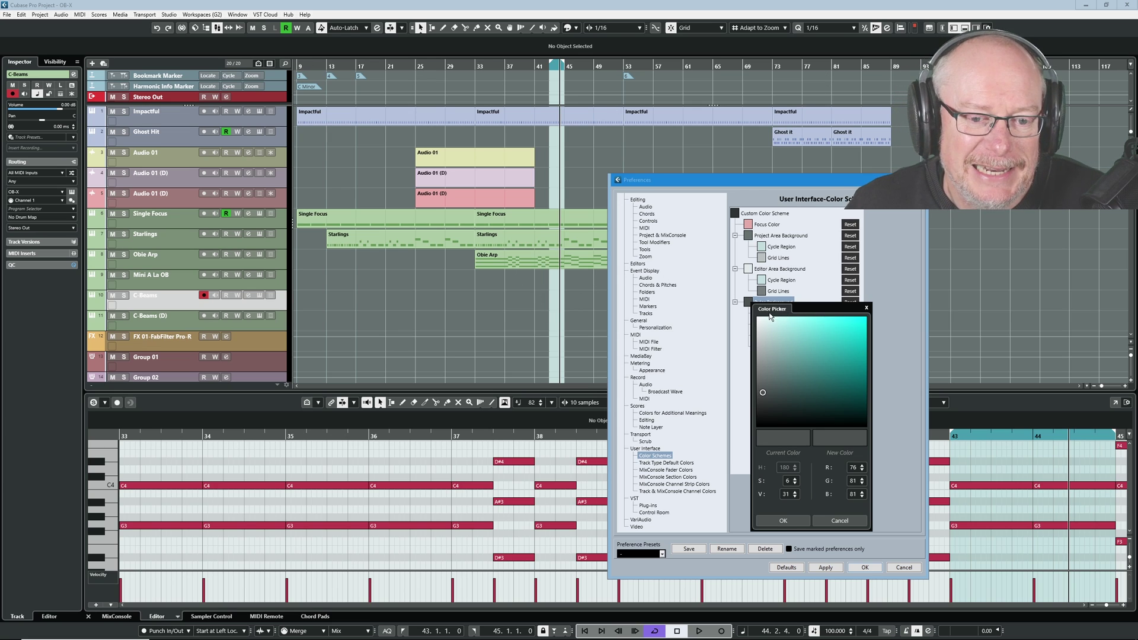
left_click(730, 339)
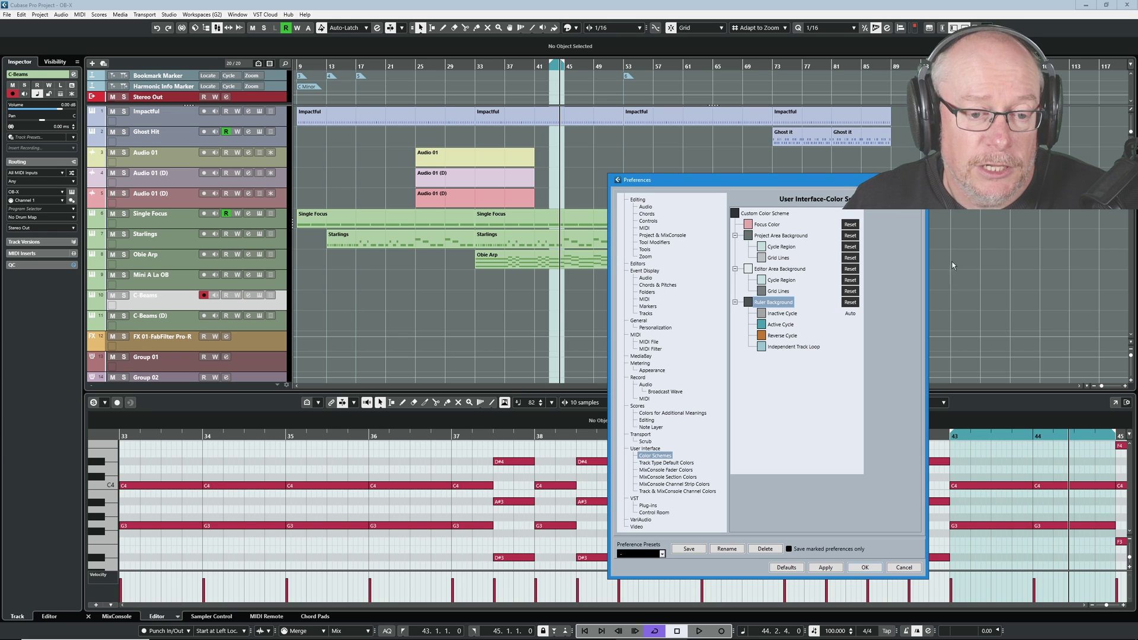
left_click(748, 302)
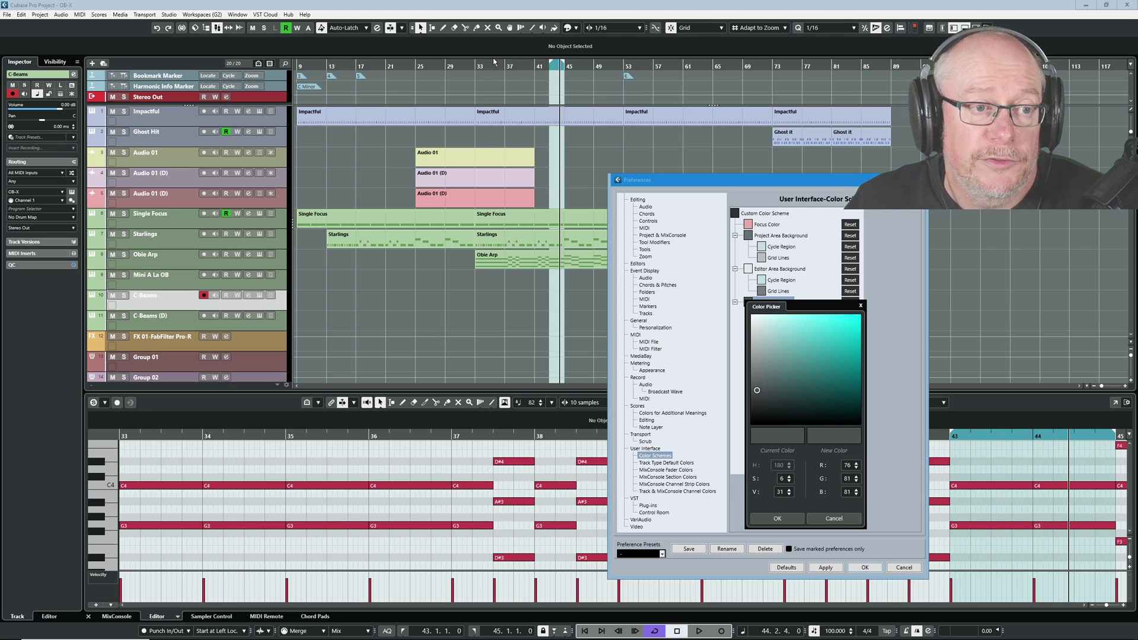
left_click(830, 519)
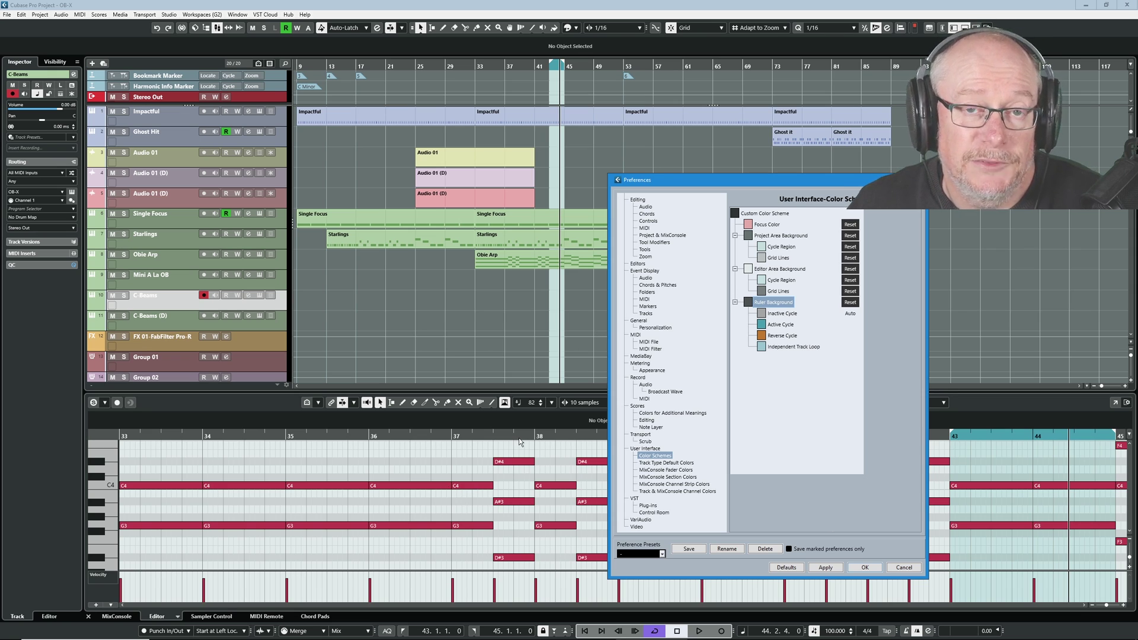
left_click(749, 302)
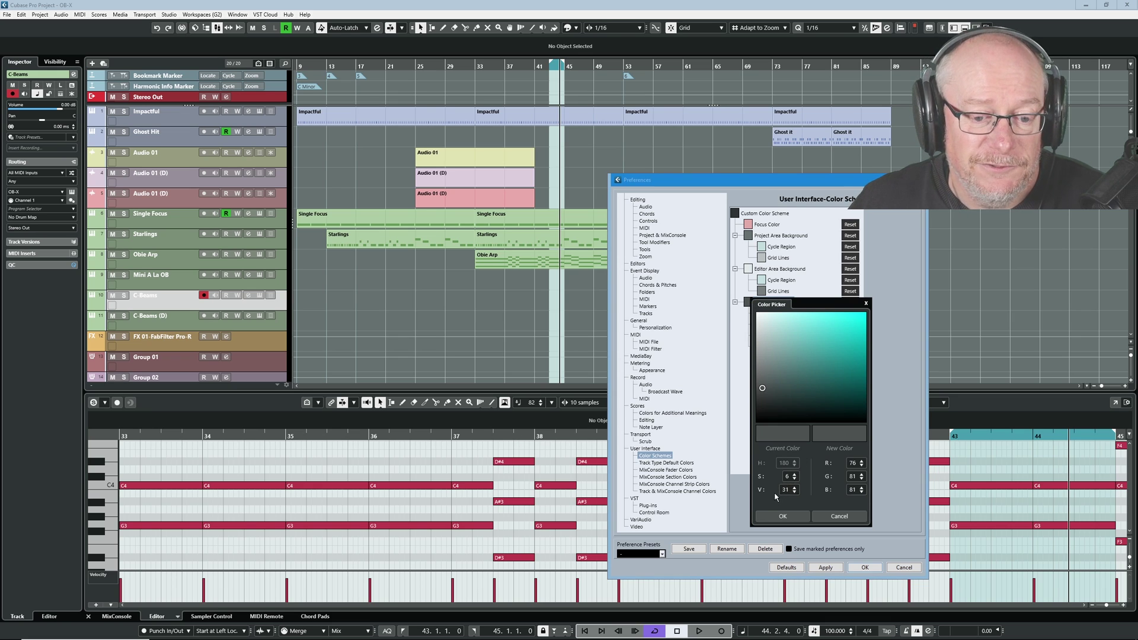
Brighten the Ruler Background to a lighter grey and apply it
left_click_drag(777, 491, 780, 503)
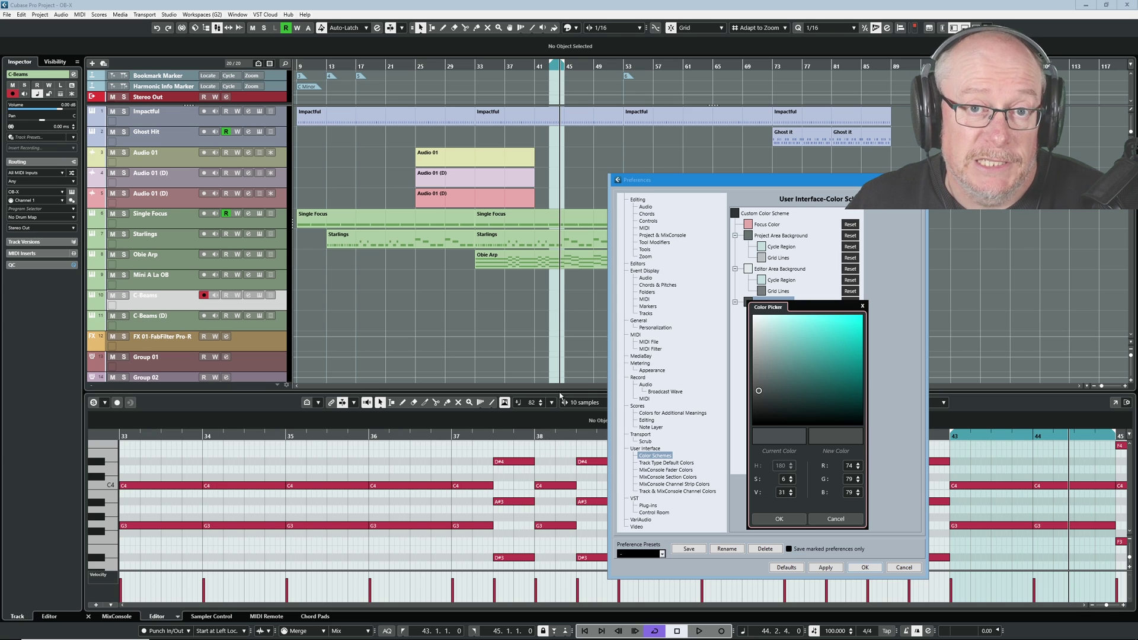
left_click_drag(759, 391, 757, 362)
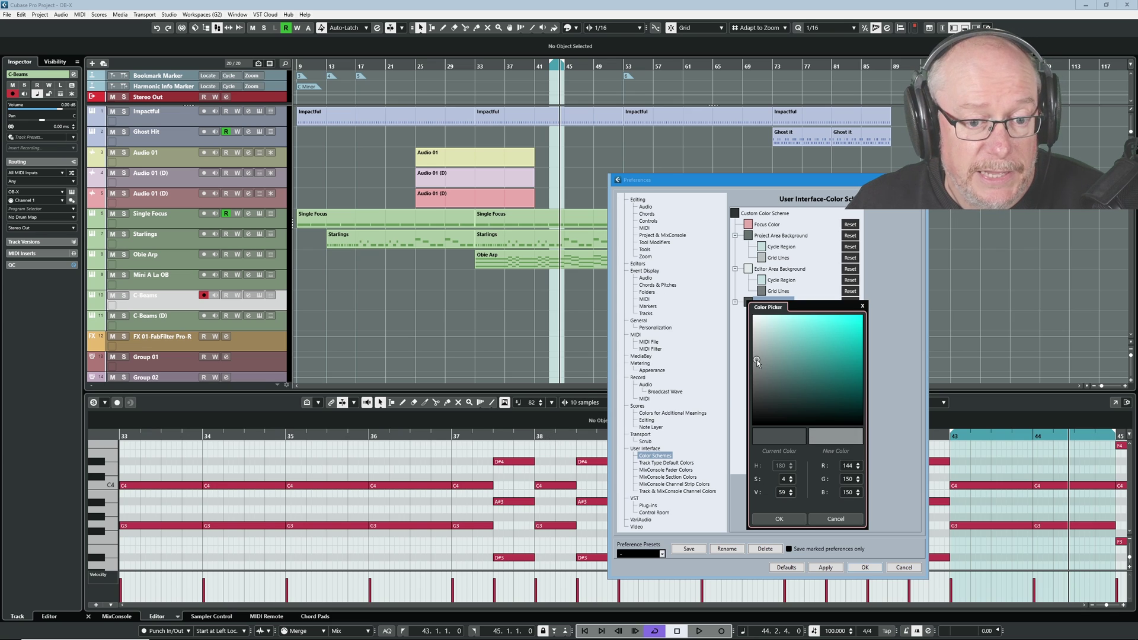
left_click(779, 519)
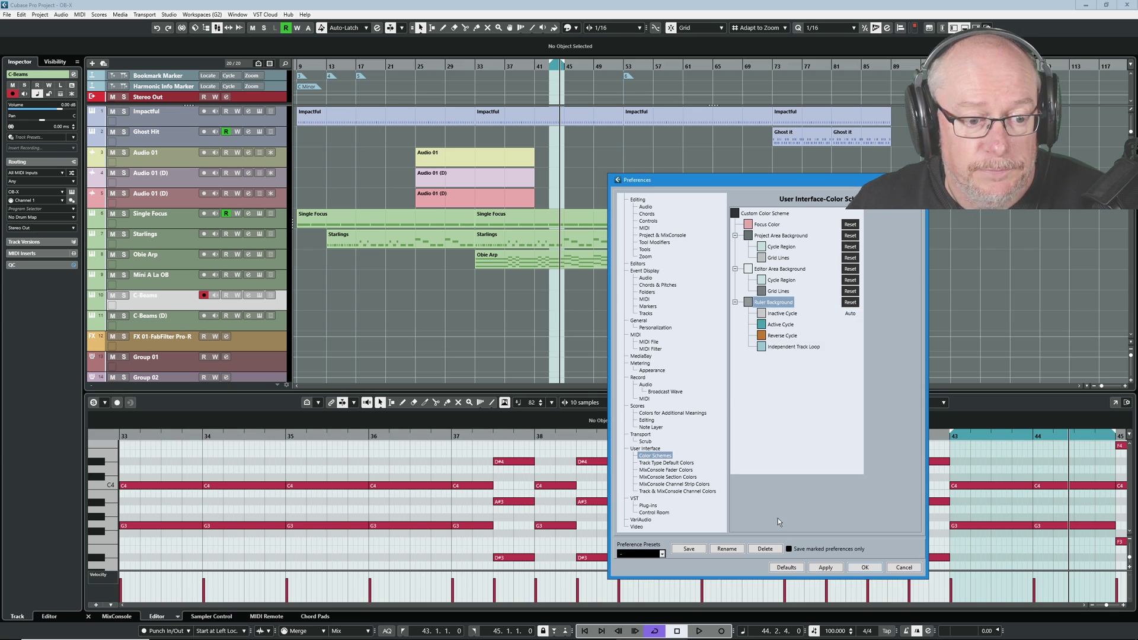
Darken the ruler grey slightly to saturation 2, value 42 (RGB 106, 109, 109)
left_click(749, 303)
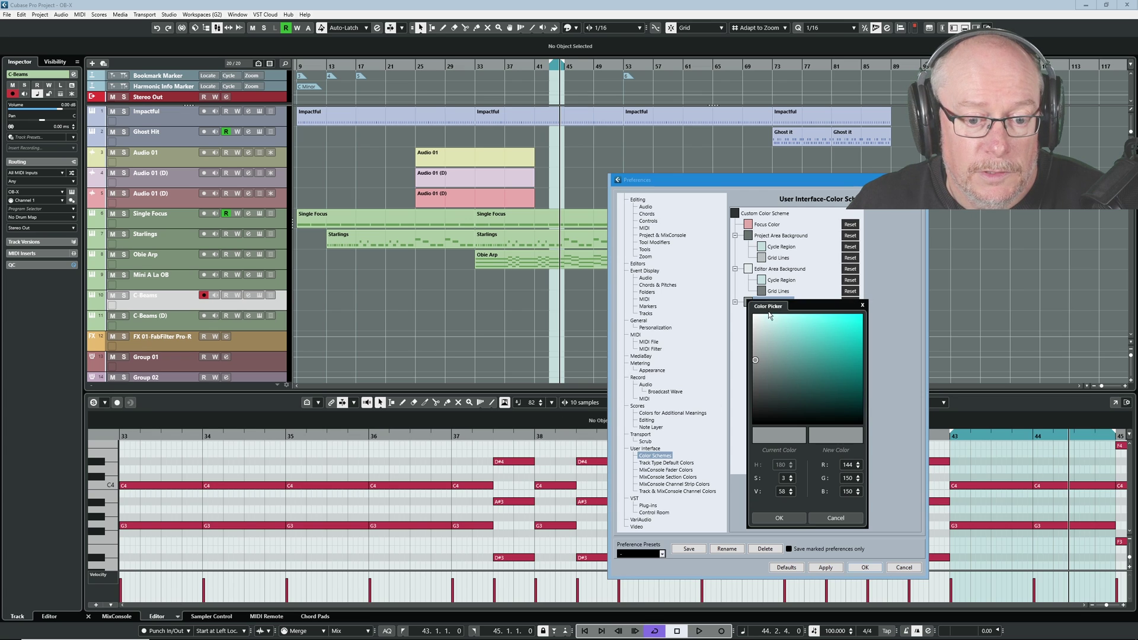
left_click_drag(755, 360, 756, 378)
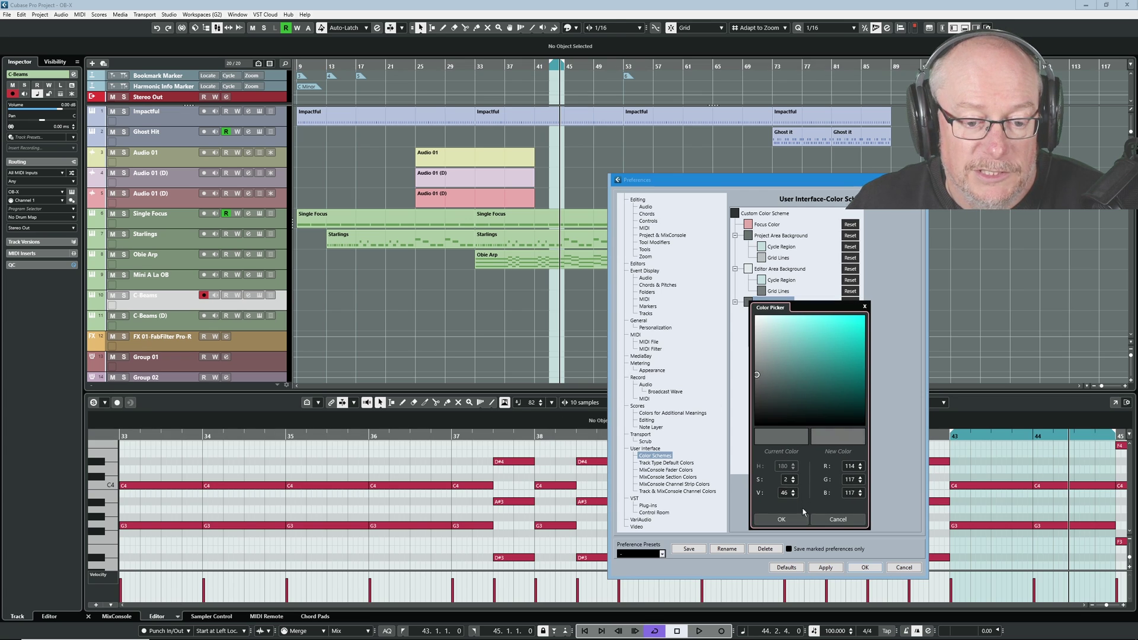
left_click(779, 518)
left_click(750, 303)
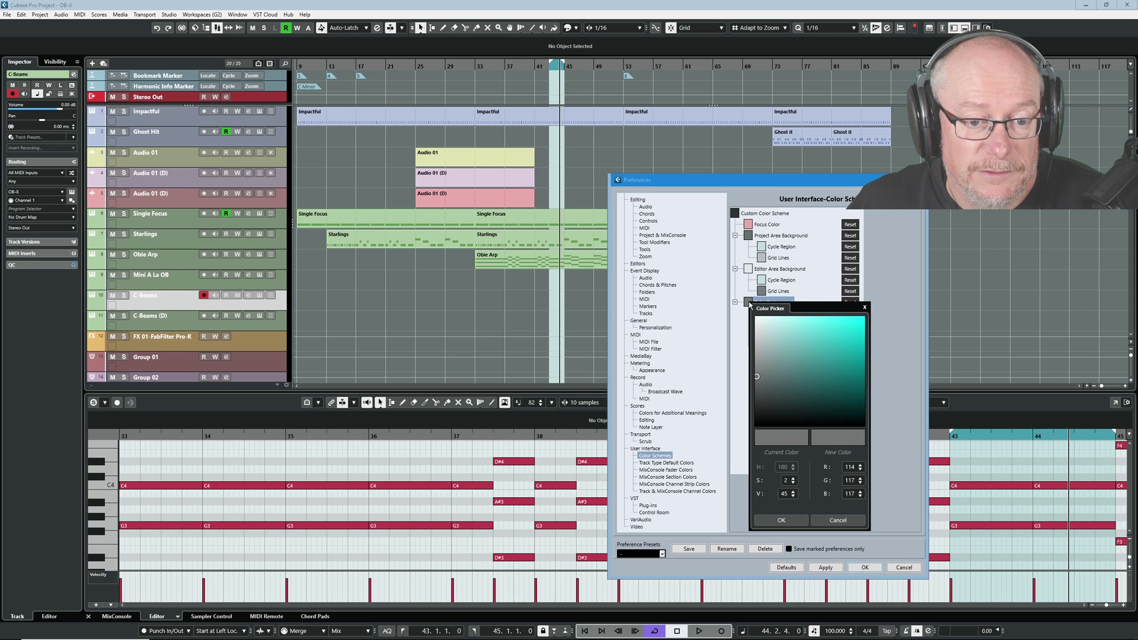
scroll(787, 496, "down", 3)
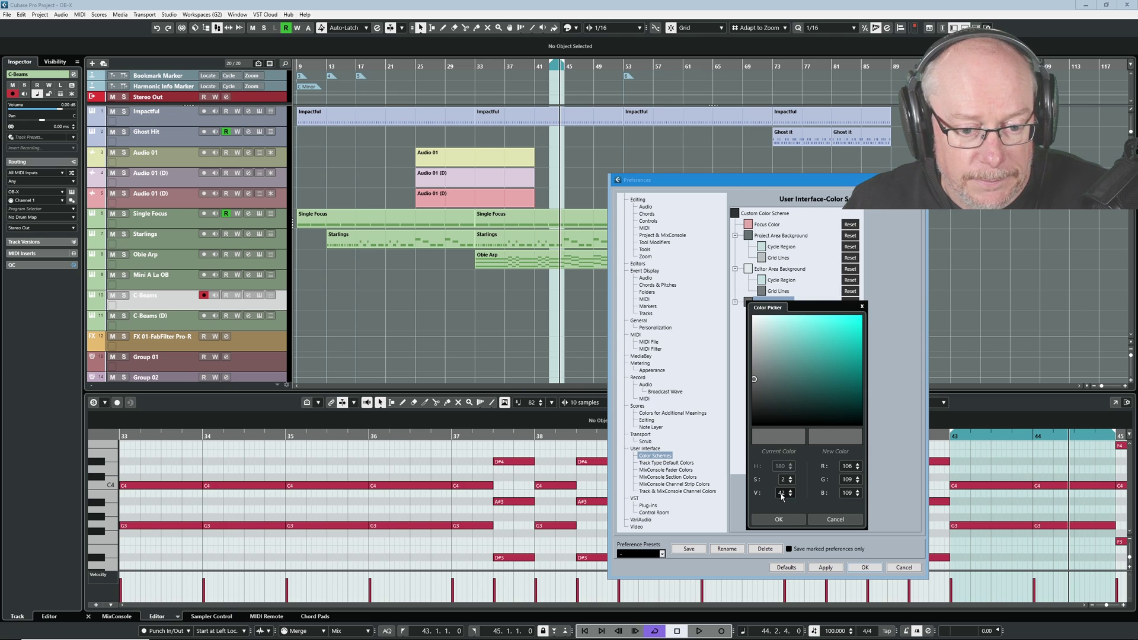
Close the picker, preview the light preference preset, then switch back to the dark preset
left_click(812, 518)
left_click(662, 554)
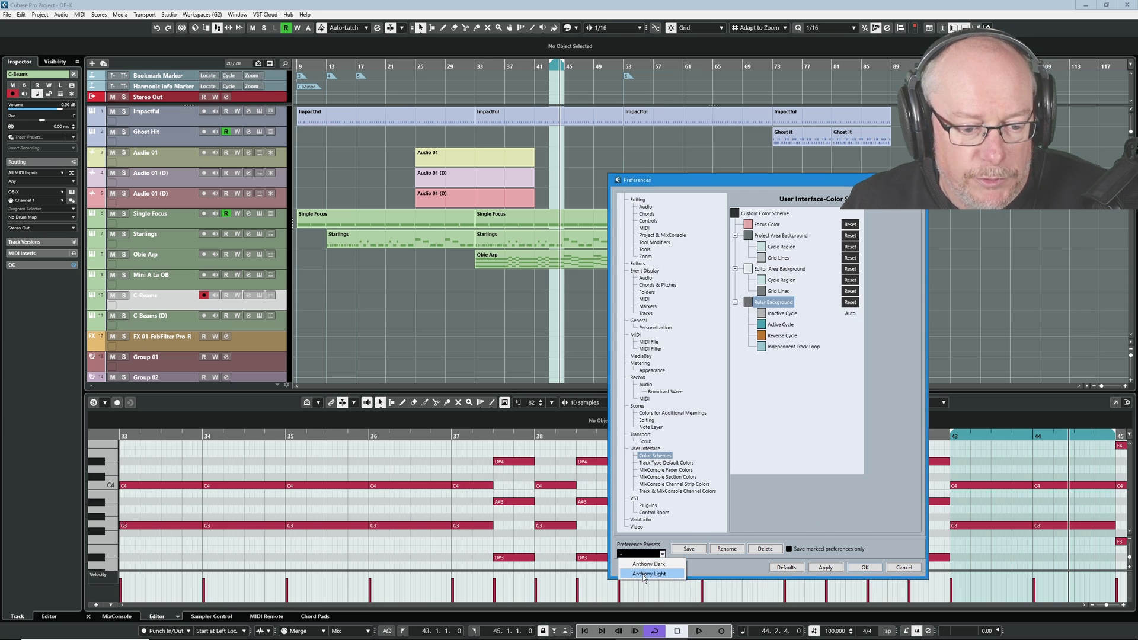
left_click(644, 574)
left_click(662, 554)
left_click(651, 564)
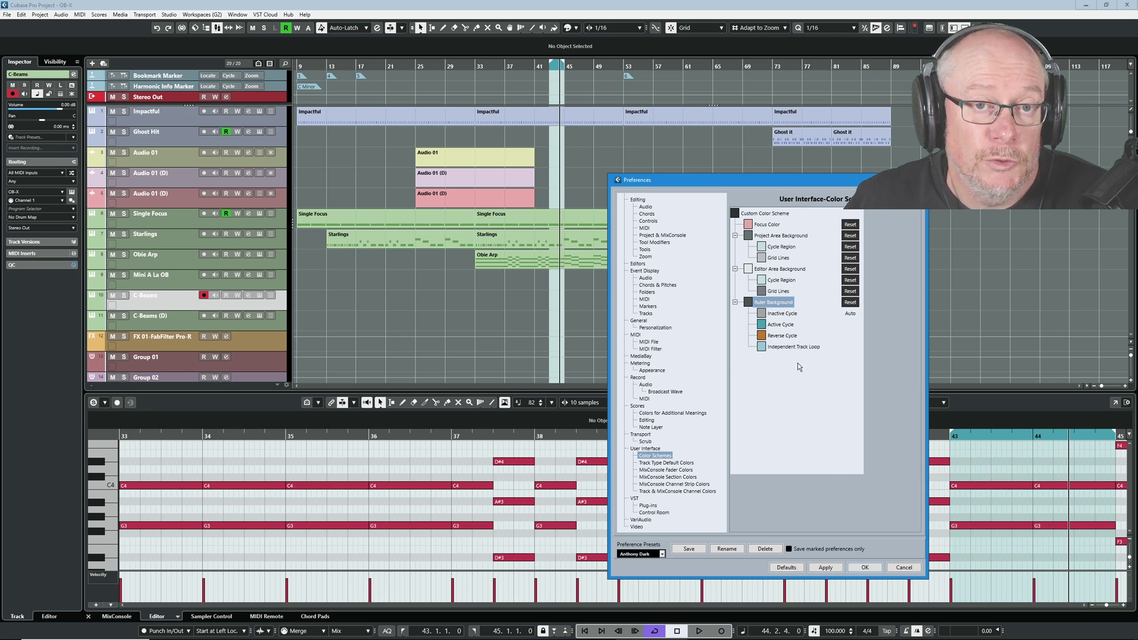
Give the Active Cycle a pale grey-blue colour and apply it
left_click(763, 325)
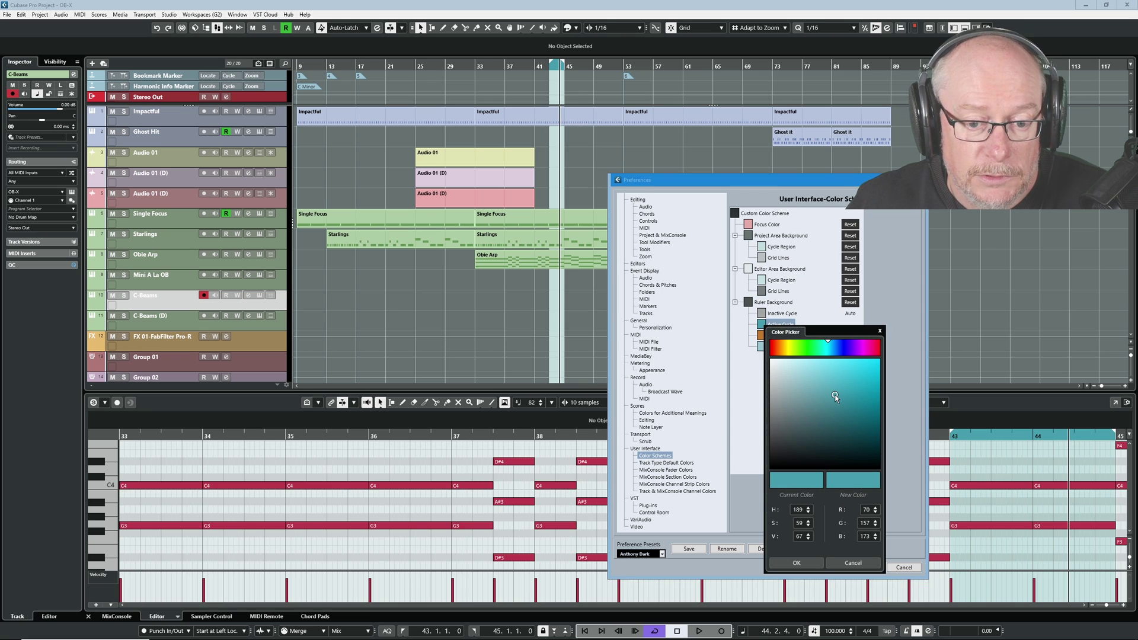
left_click(779, 400)
left_click(796, 563)
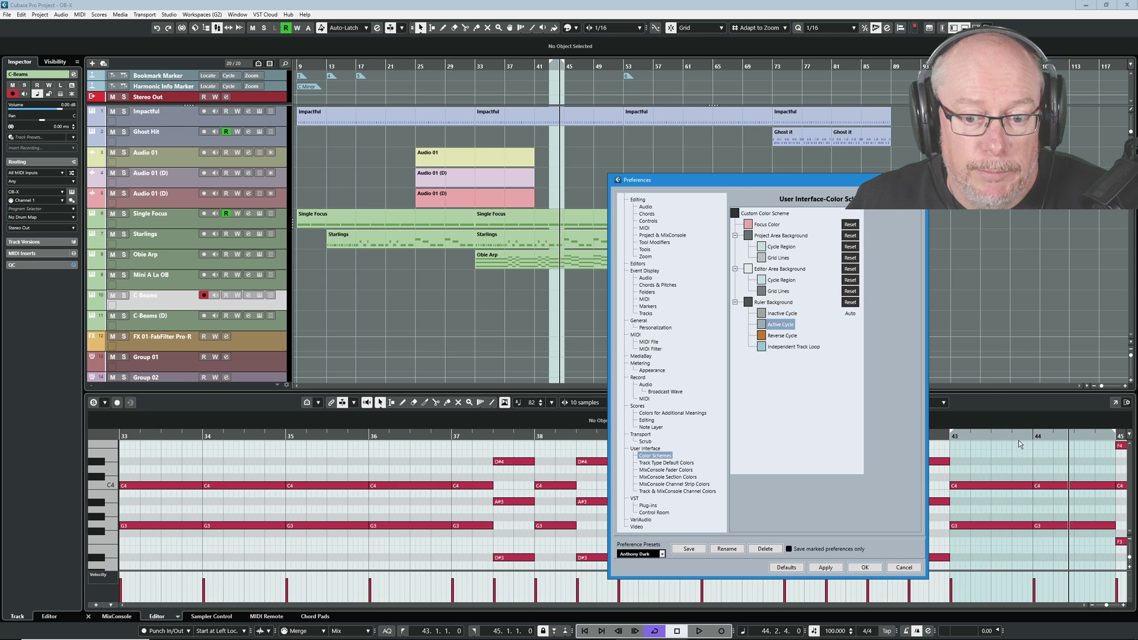
left_click(763, 325)
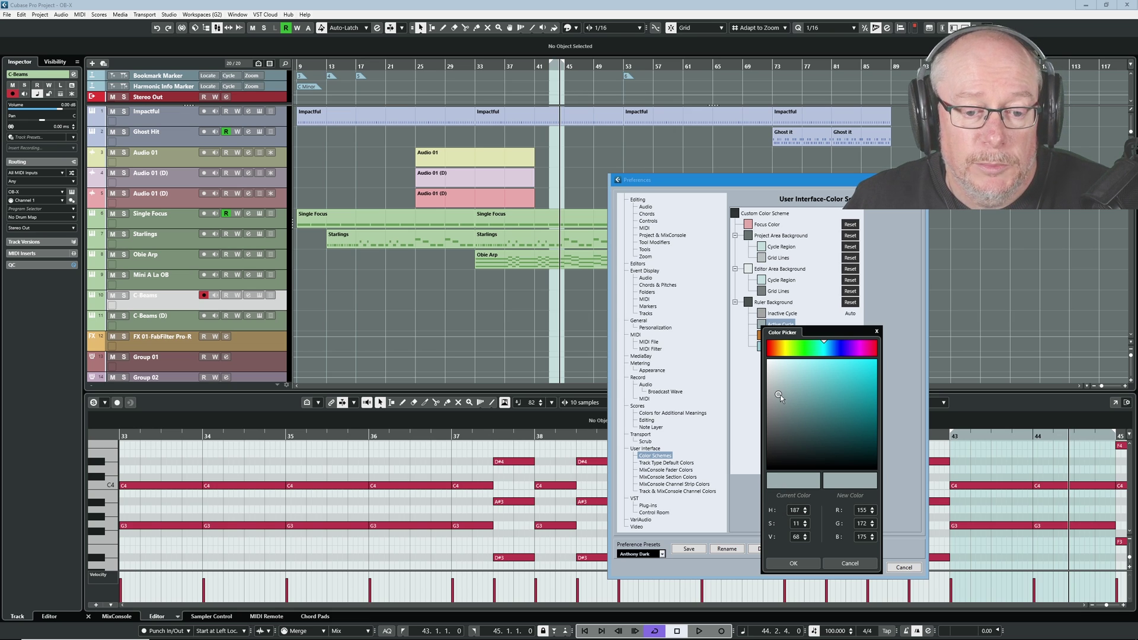
left_click(858, 564)
Preview the light preset again, return to the dark preset, and reopen the Active Cycle colour
left_click(661, 554)
left_click(649, 573)
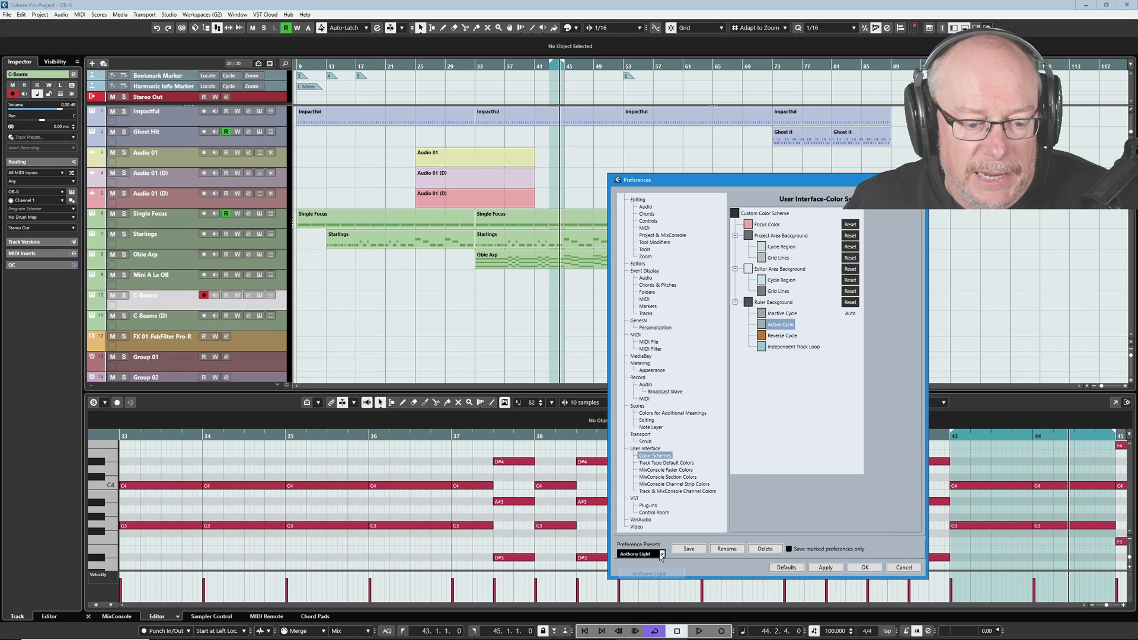
left_click(661, 554)
left_click(649, 564)
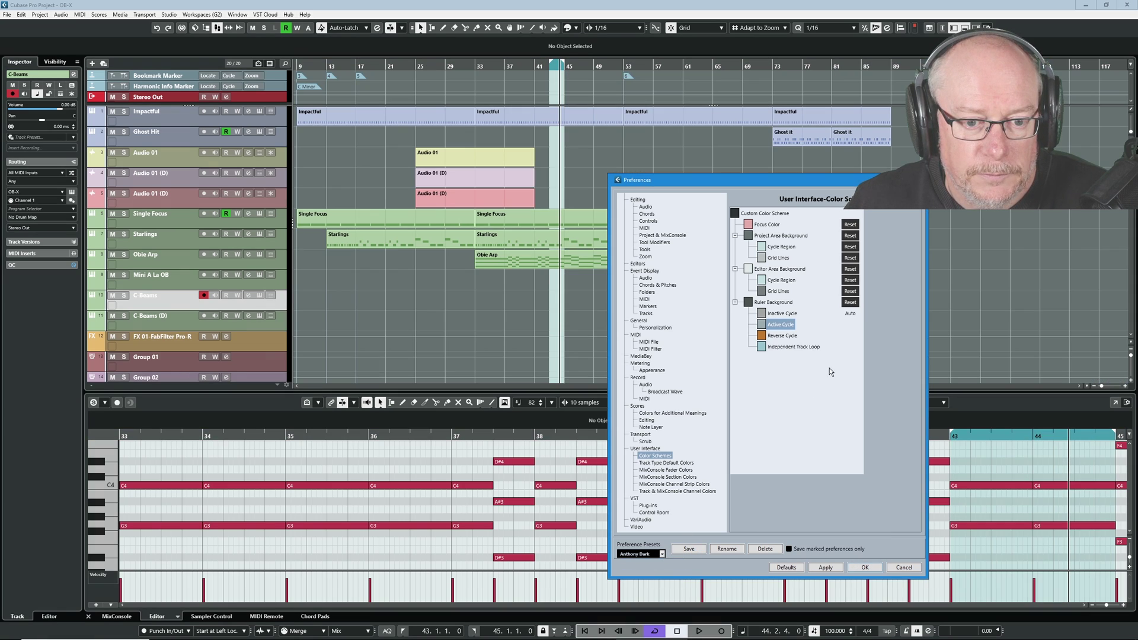
left_click(762, 325)
Set the Active Cycle hue to teal, then darken the teal considerably
left_click(809, 510)
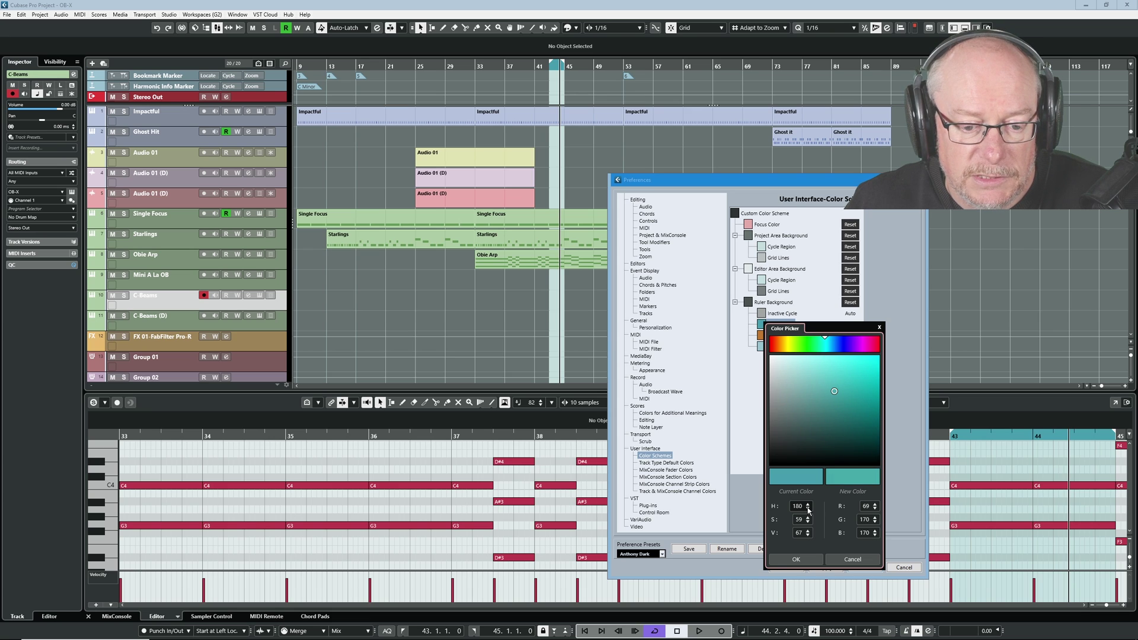
left_click(791, 559)
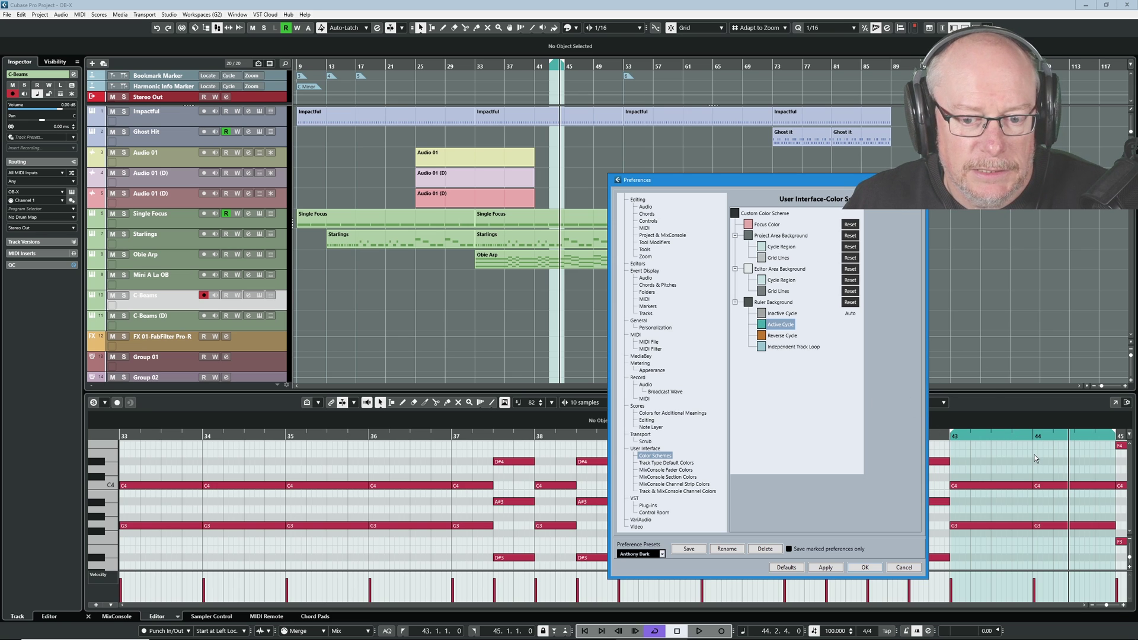
left_click(761, 324)
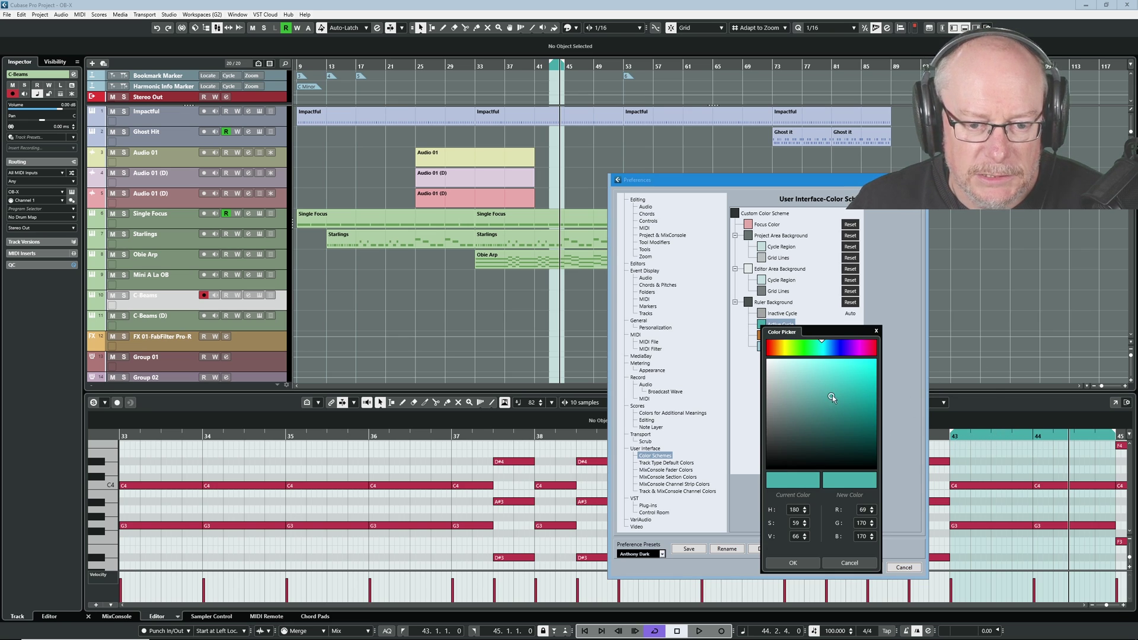
left_click_drag(831, 396, 831, 443)
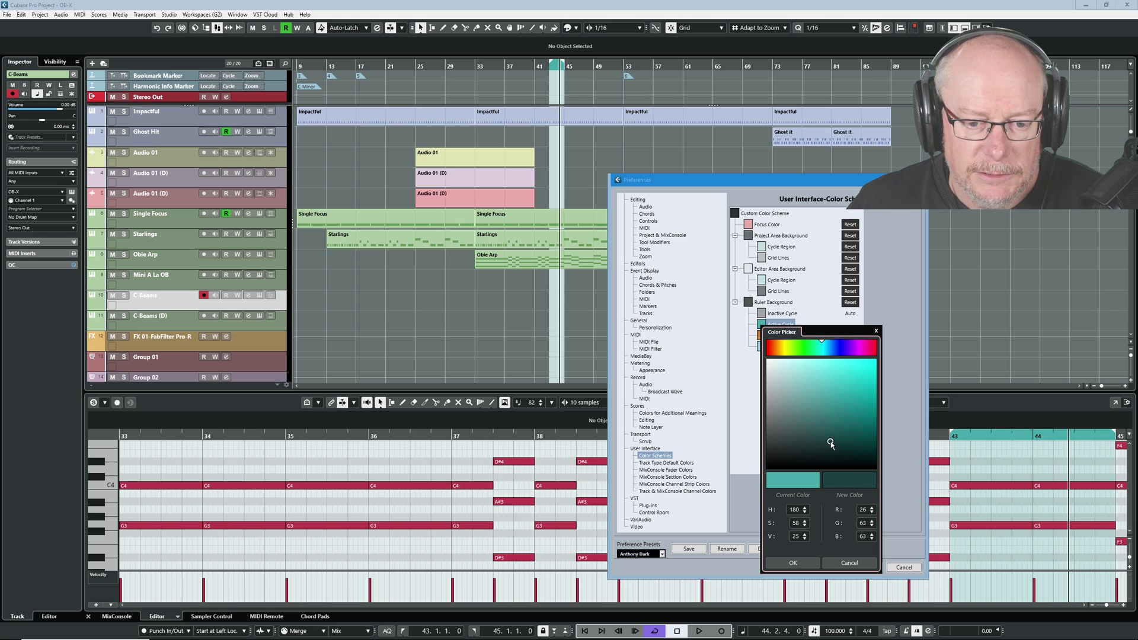
left_click(793, 562)
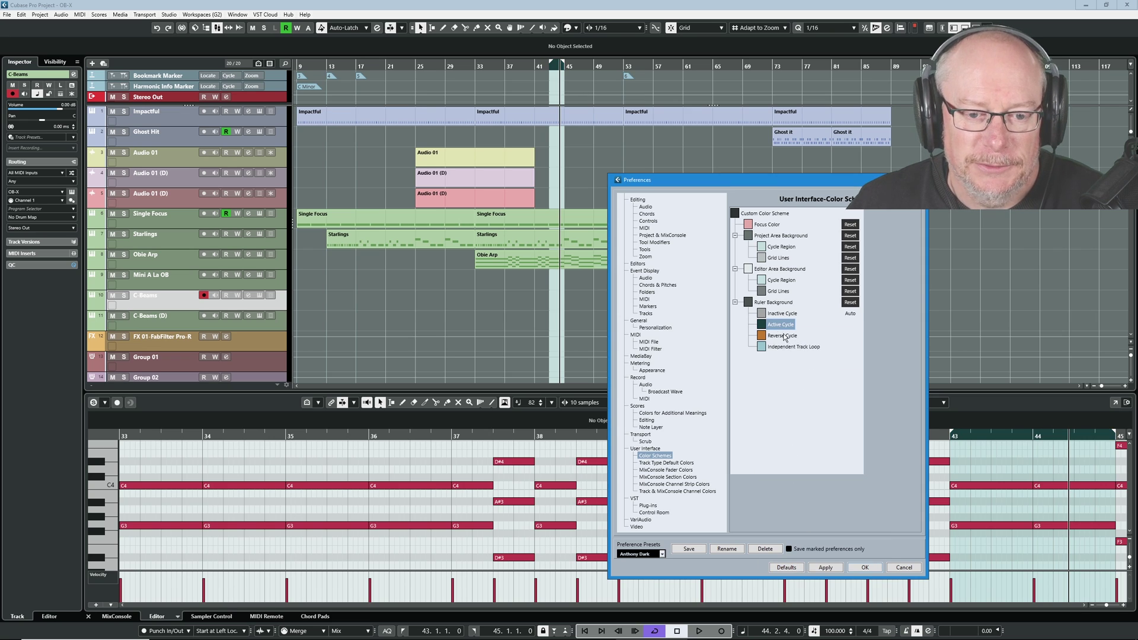
Fine-tune the Active Cycle teal to RGB 50, 117, 117 and confirm it
left_click(768, 325)
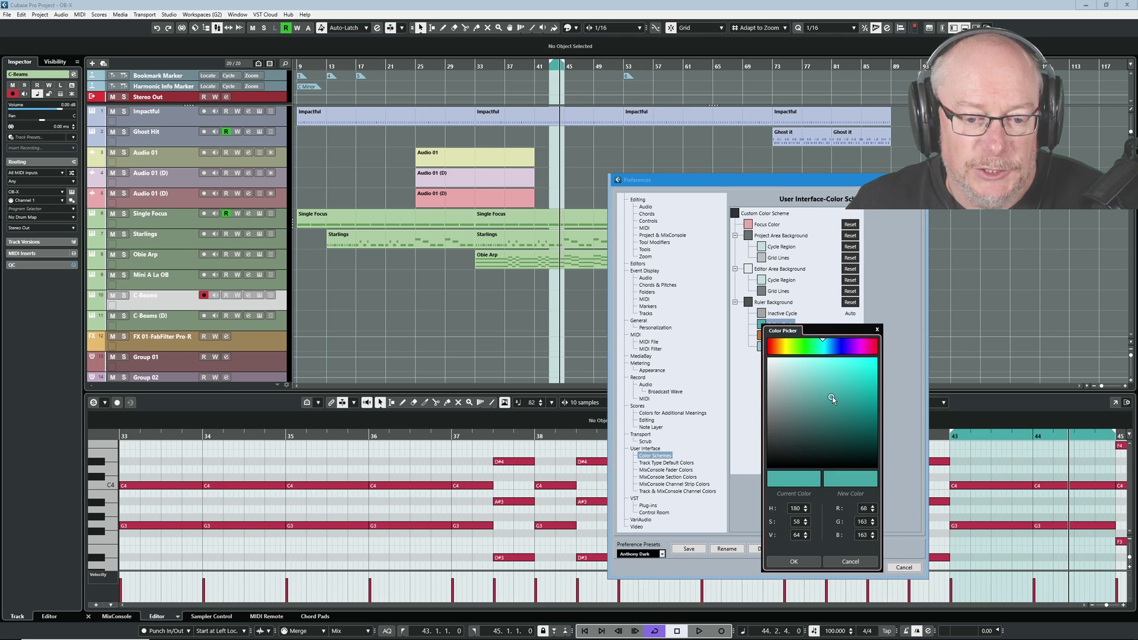
left_click_drag(832, 398, 832, 407)
left_click(793, 561)
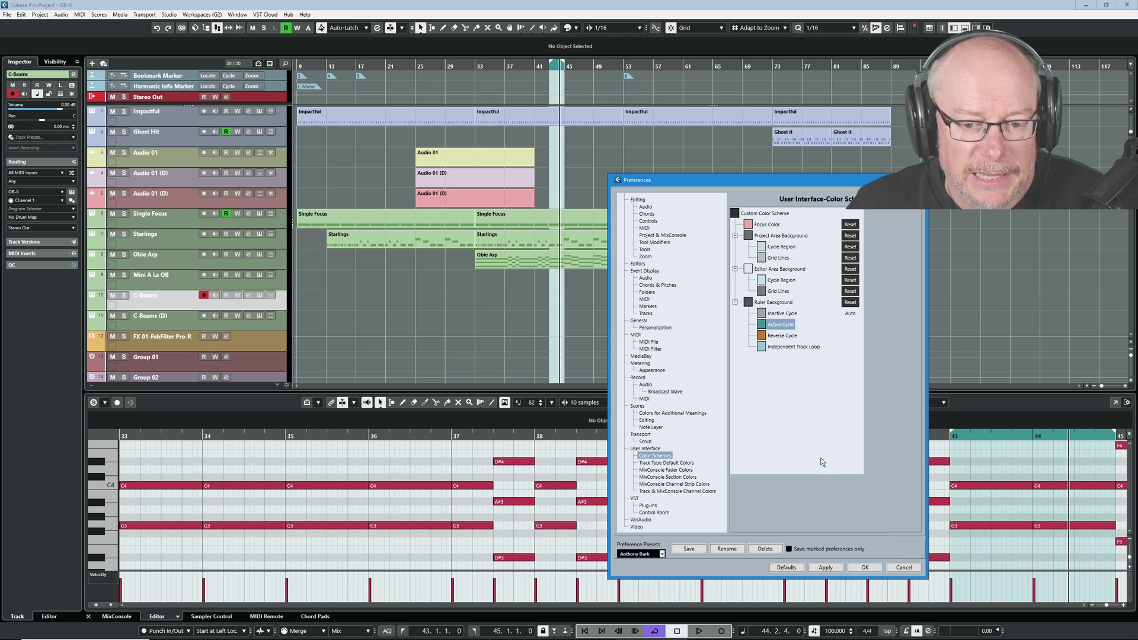
left_click(764, 324)
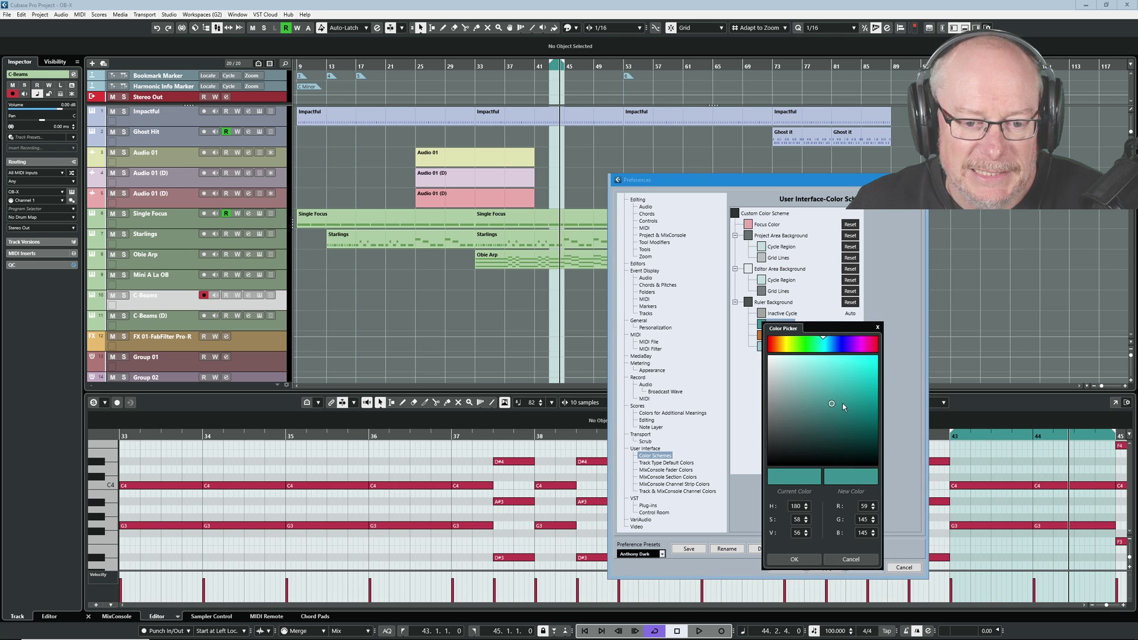
left_click_drag(832, 405, 830, 414)
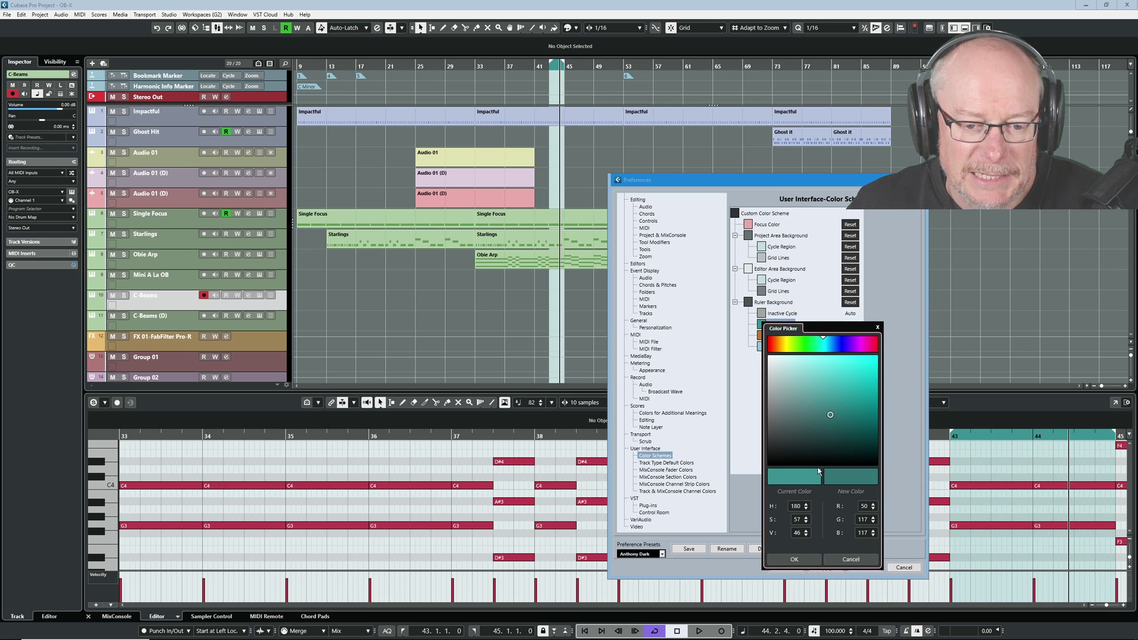
left_click(779, 560)
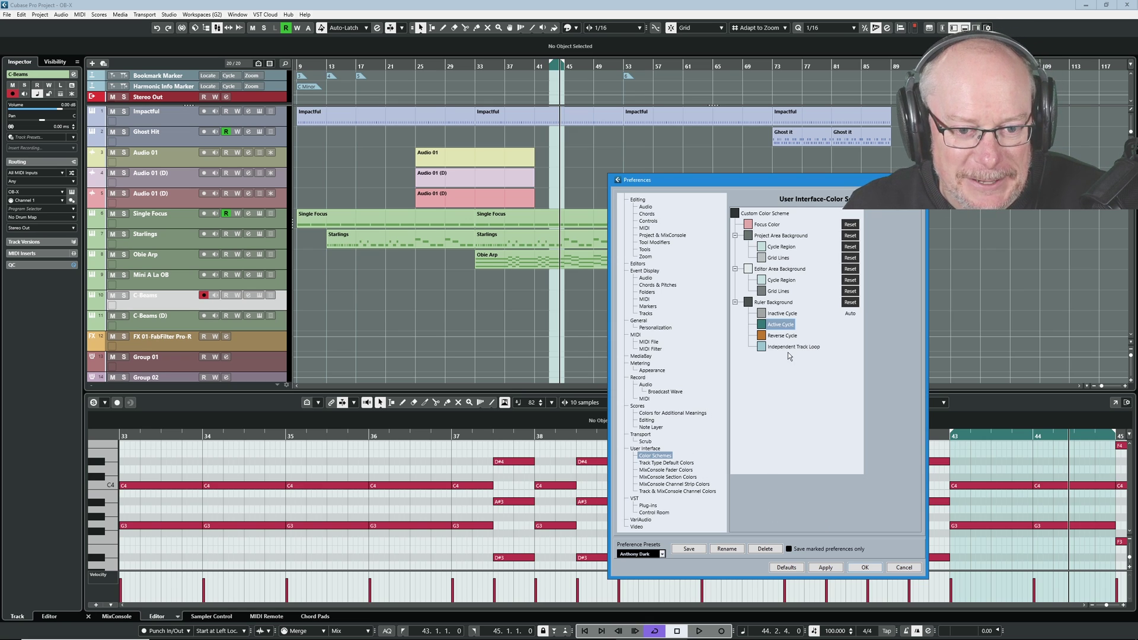
Browse Track Type Default Colors and MixConsole Fader Colors, then close Preferences without keeping changes
left_click(659, 463)
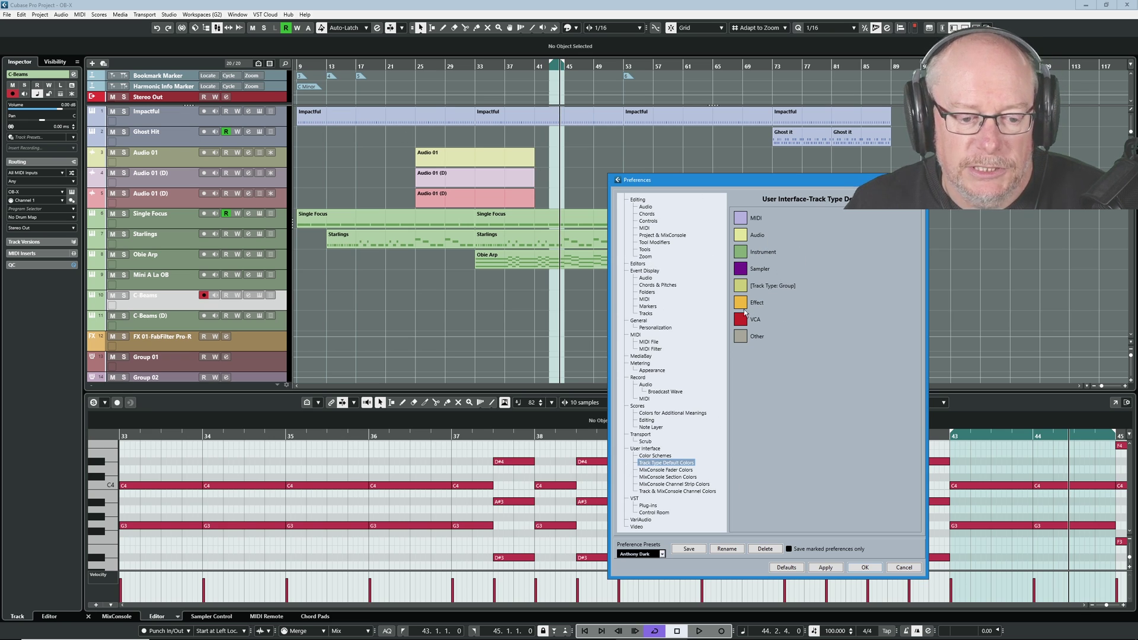
left_click(675, 471)
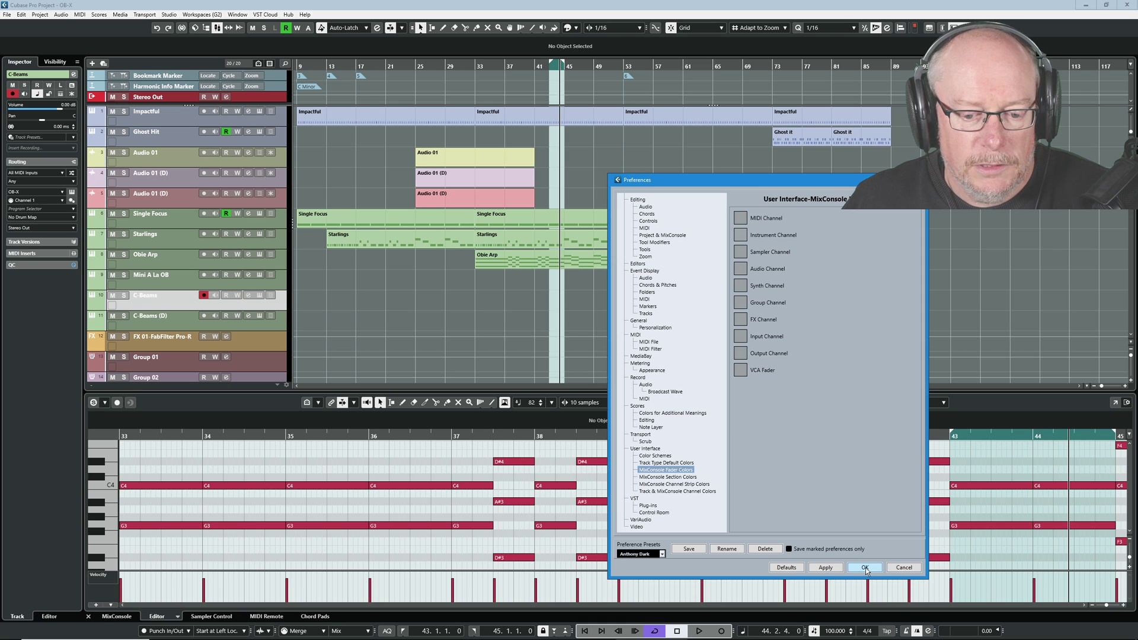
left_click(904, 568)
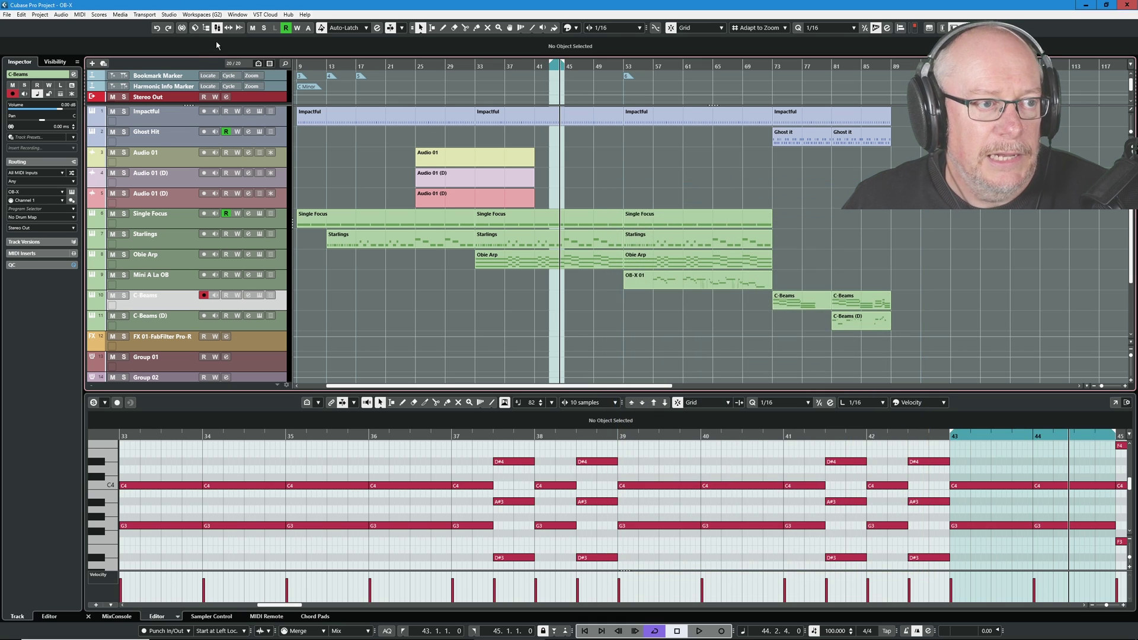
Open the MixConsole window with F3, showing Mono Gtr In through Group 05, and open its Edit menu
key("F3")
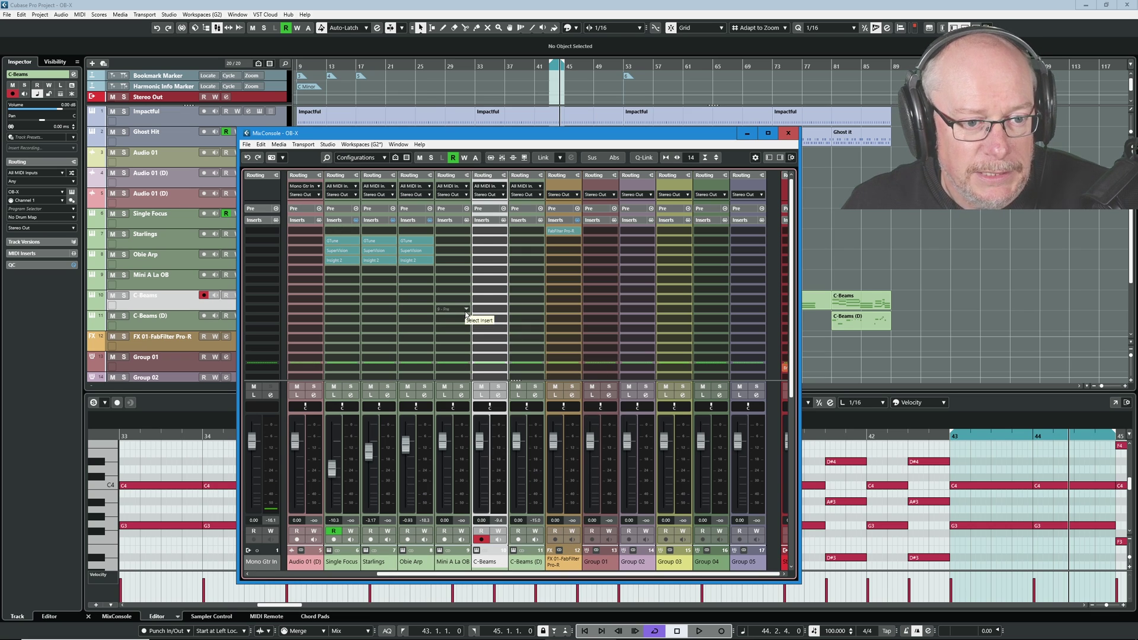
left_click(279, 144)
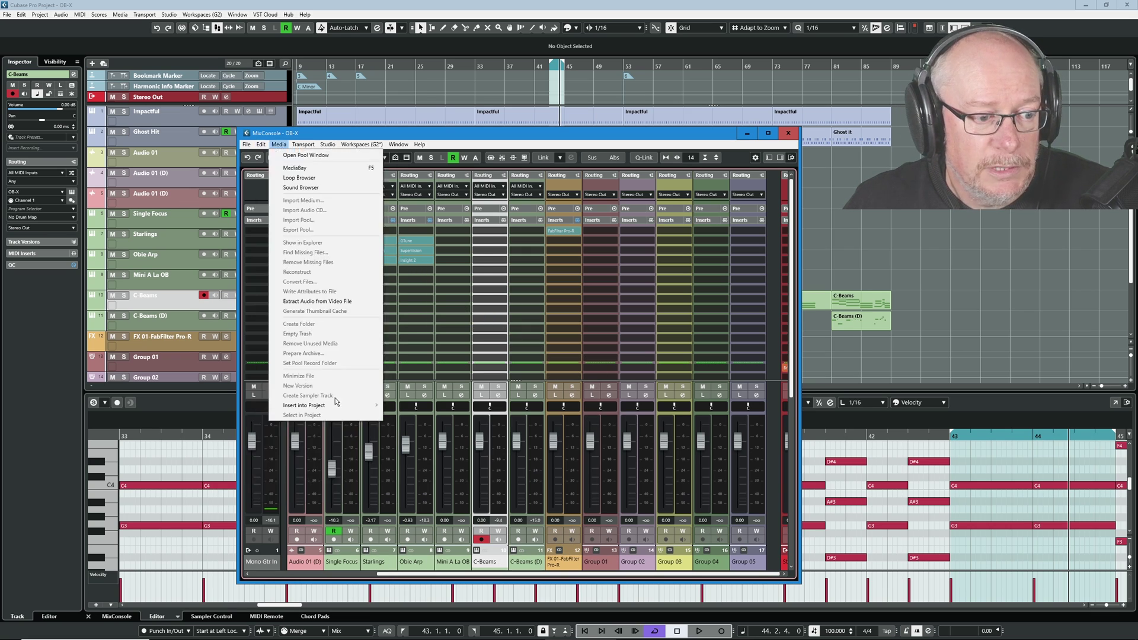
Open Preferences beside the mixer and check the Audio Channel fader colour without changing it
mouse_move(260, 144)
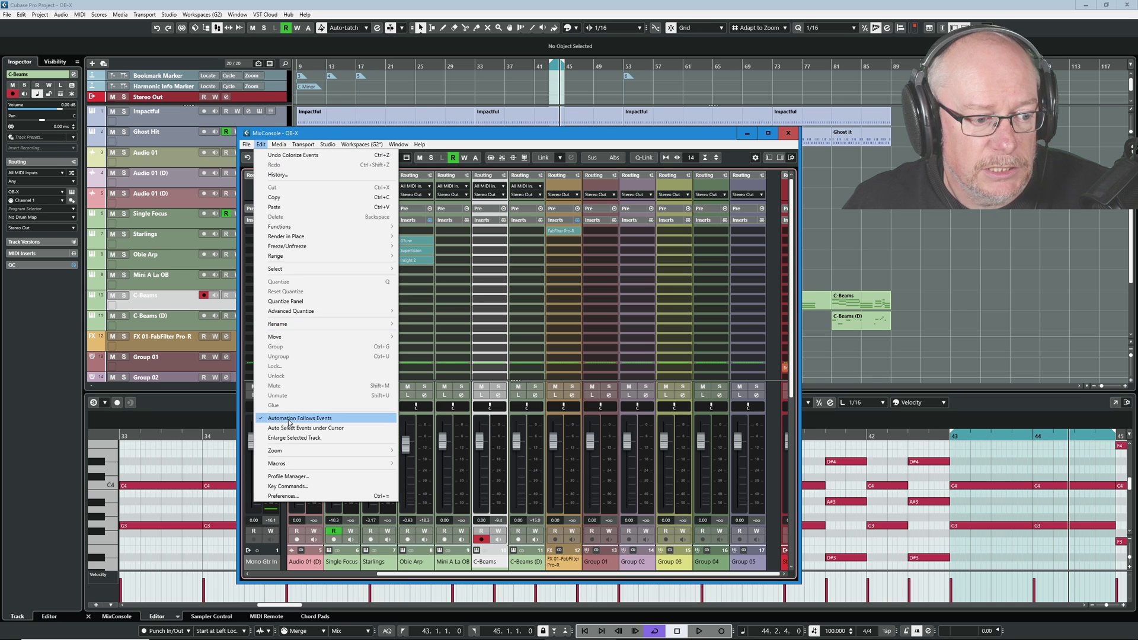
left_click(295, 496)
left_click_drag(678, 180, 877, 200)
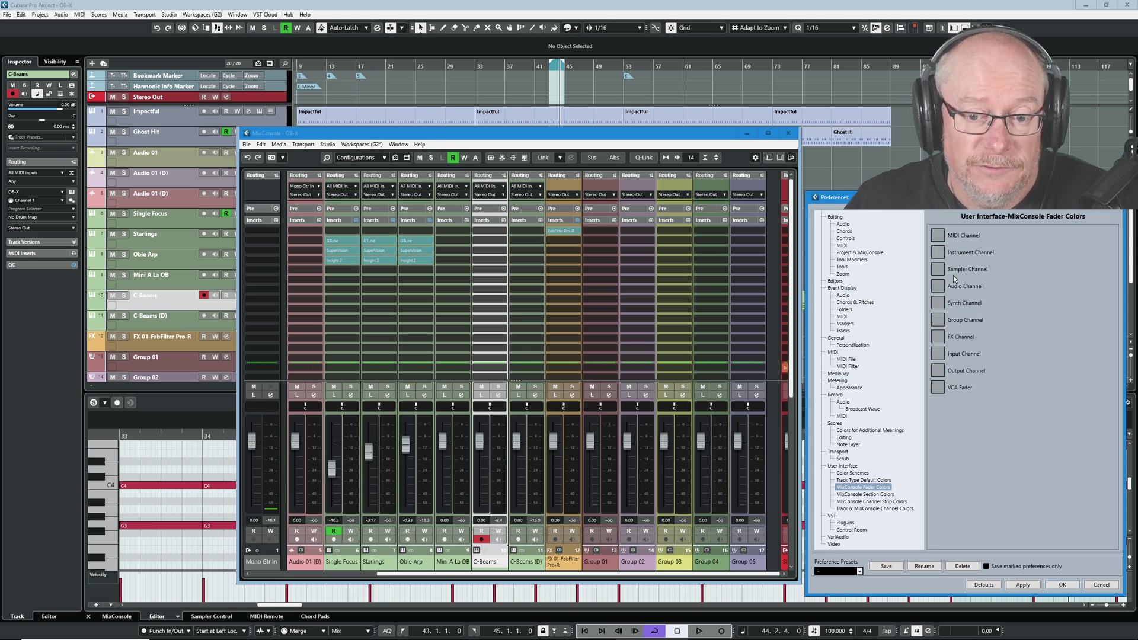
left_click(937, 286)
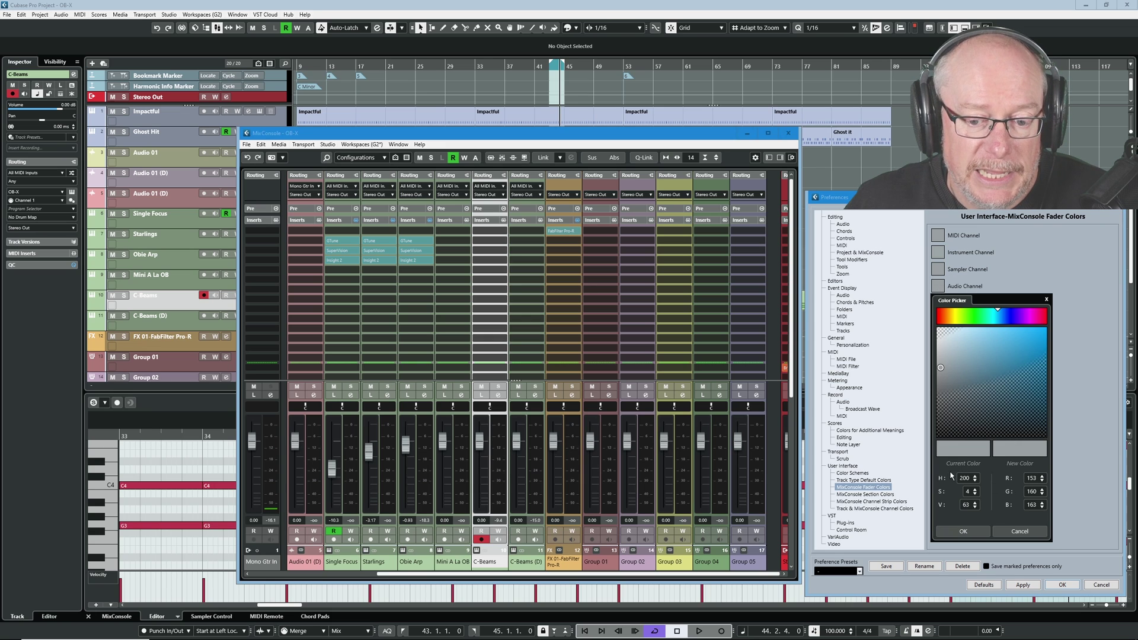
left_click(1018, 531)
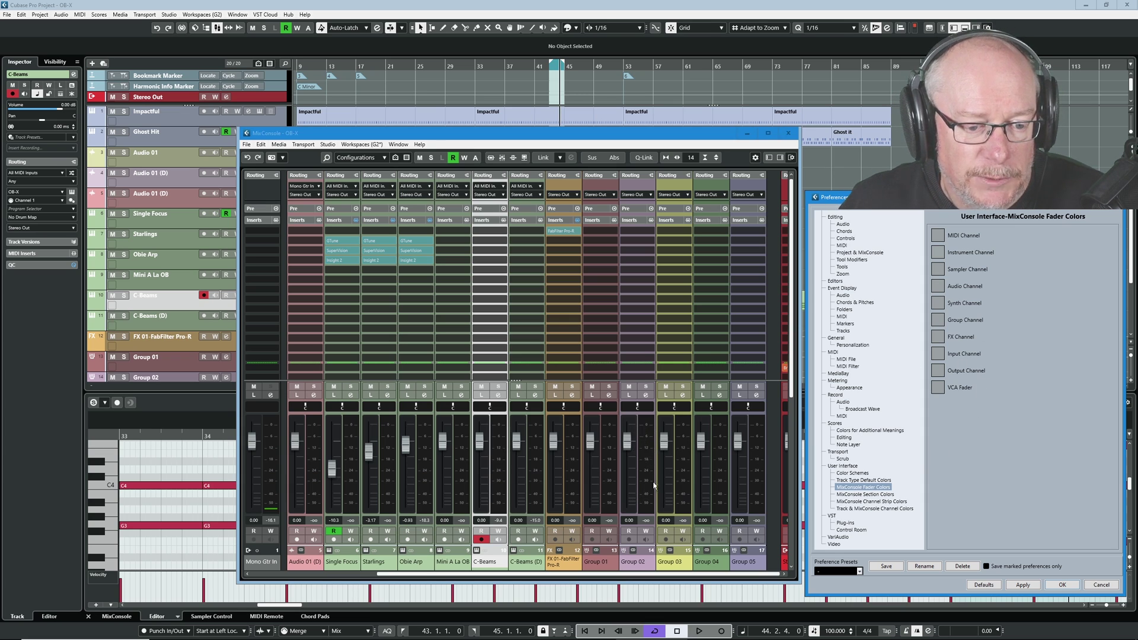
Check the Inserts (Pre-Fader) section colour unchanged, then move to MixConsole Channel Strip Colors
left_click(863, 495)
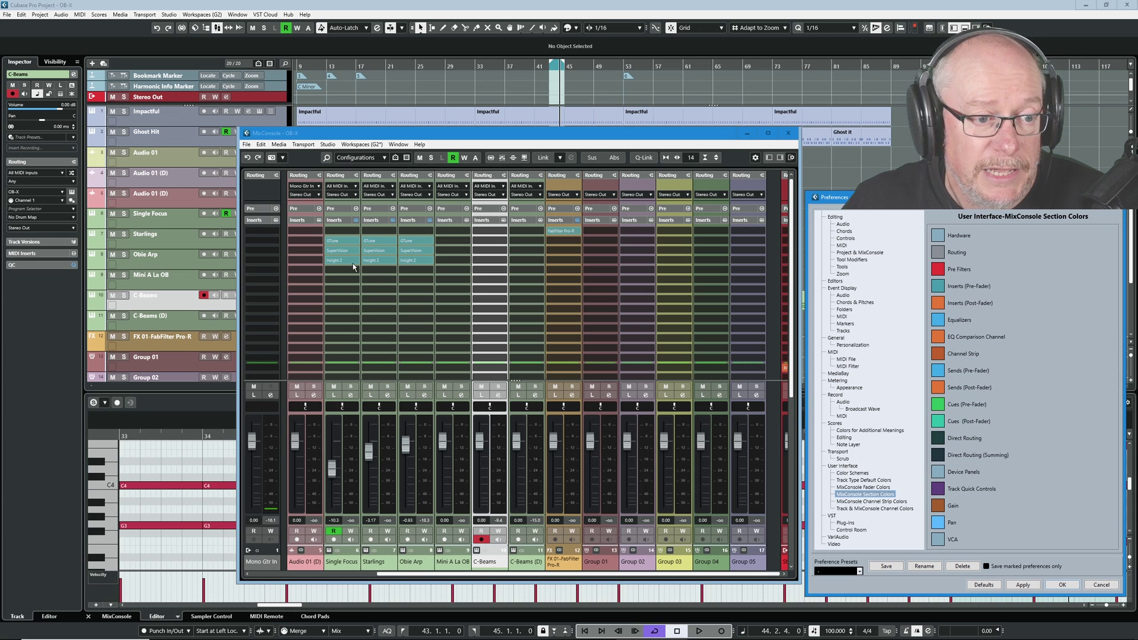
left_click(937, 286)
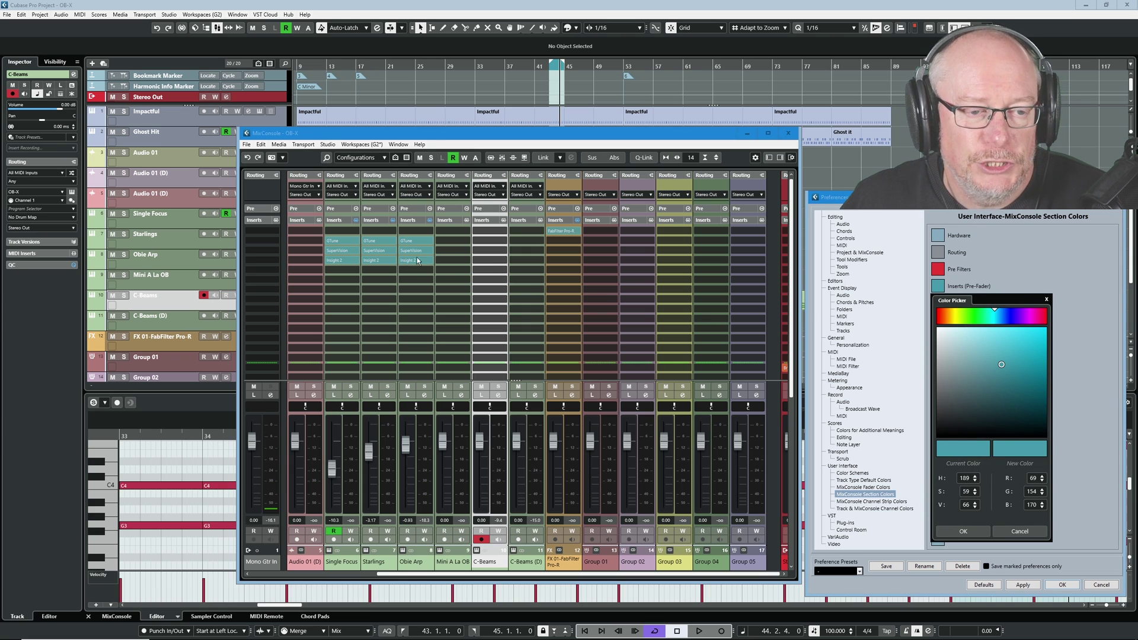
left_click(1020, 531)
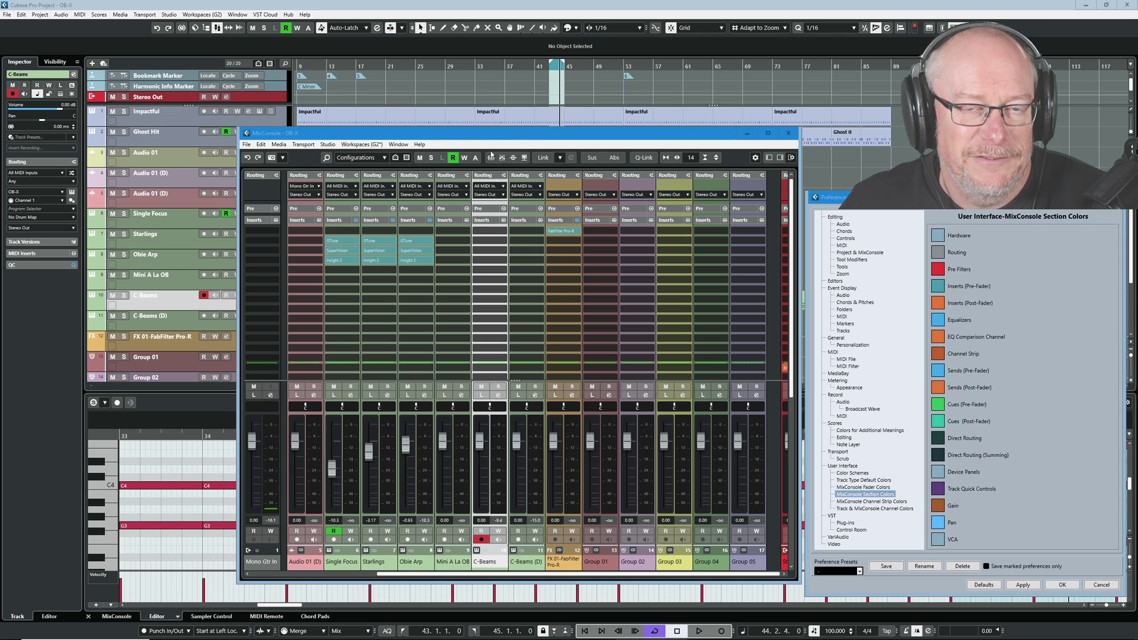
key("Down")
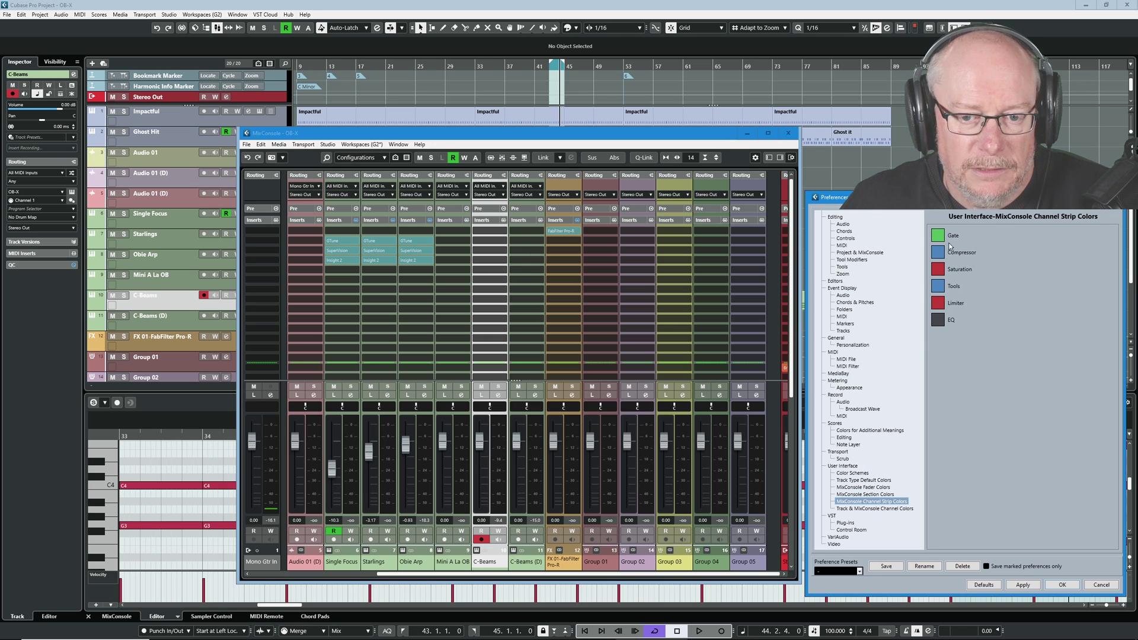
Go to Track & MixConsole Channel Colors, reposition the dialog, and keep Use Track's Default Color
key("Down")
left_click_drag(928, 197, 624, 179)
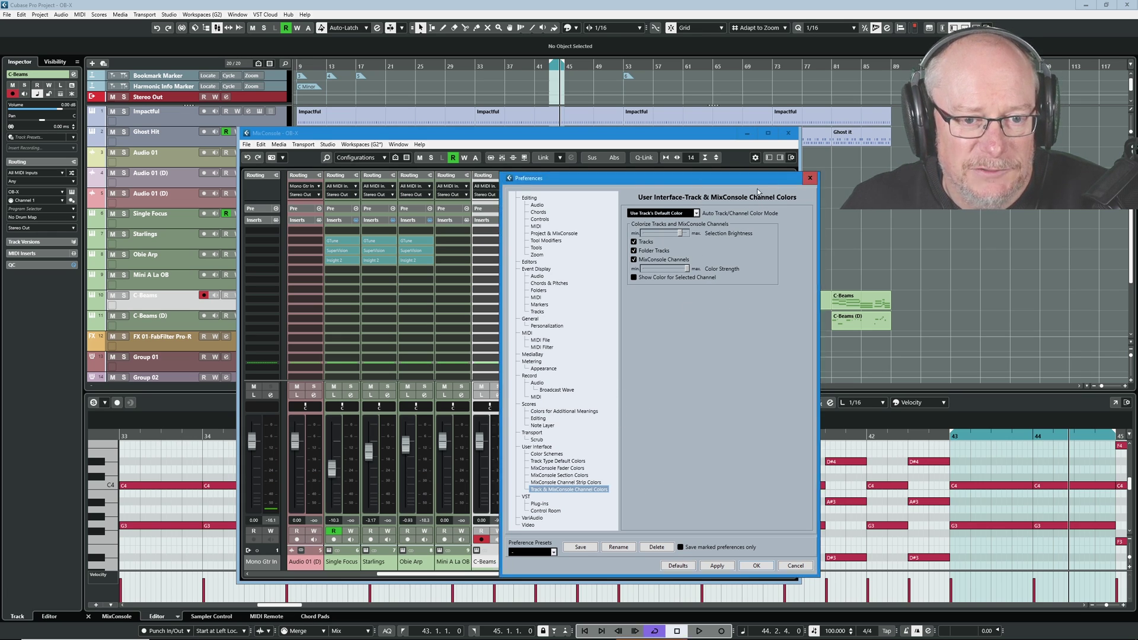
left_click_drag(734, 179, 924, 188)
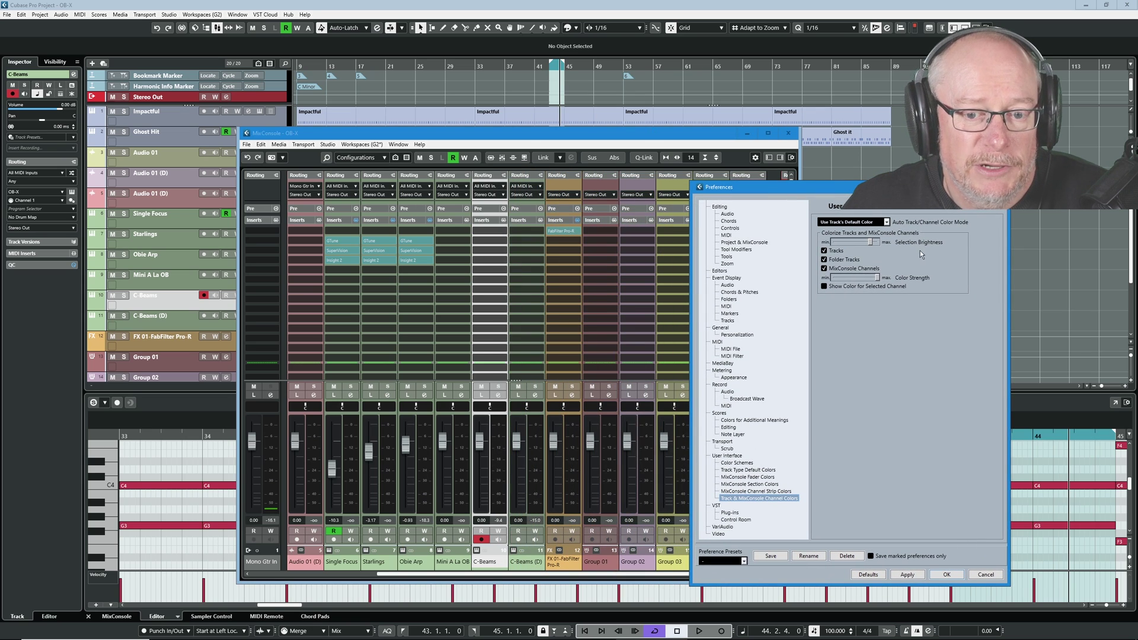
left_click(838, 225)
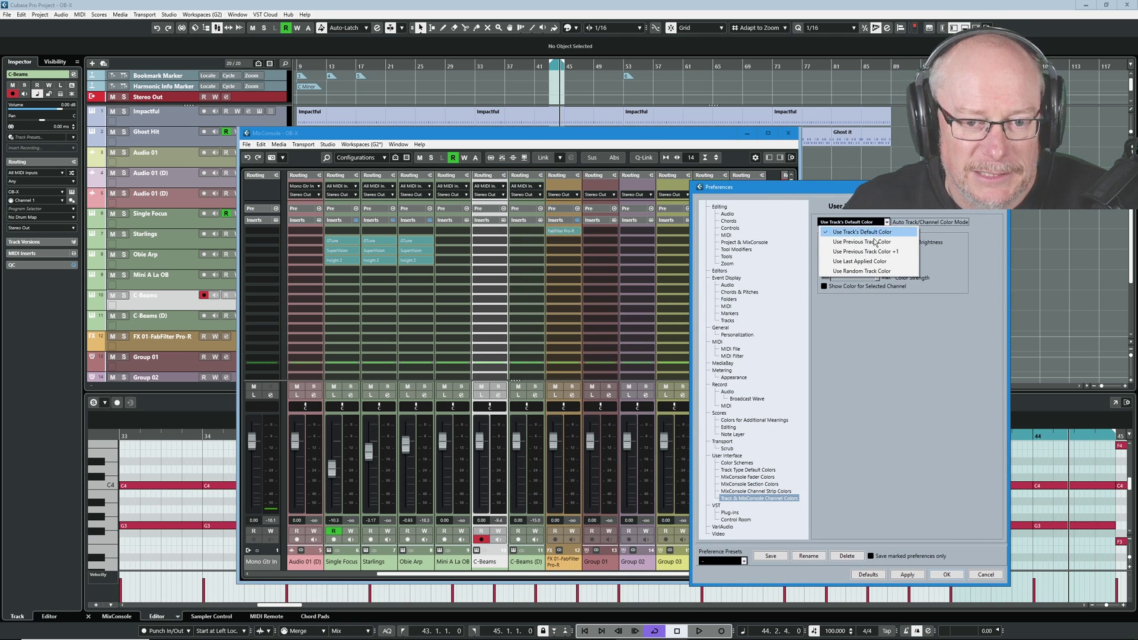
left_click(830, 233)
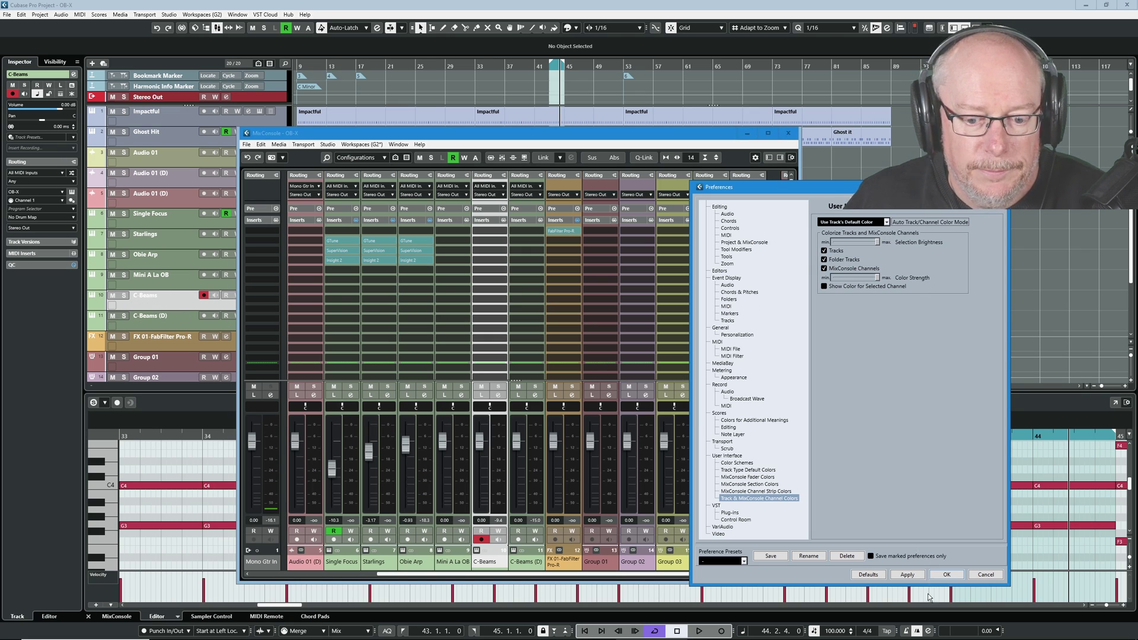
left_click(906, 574)
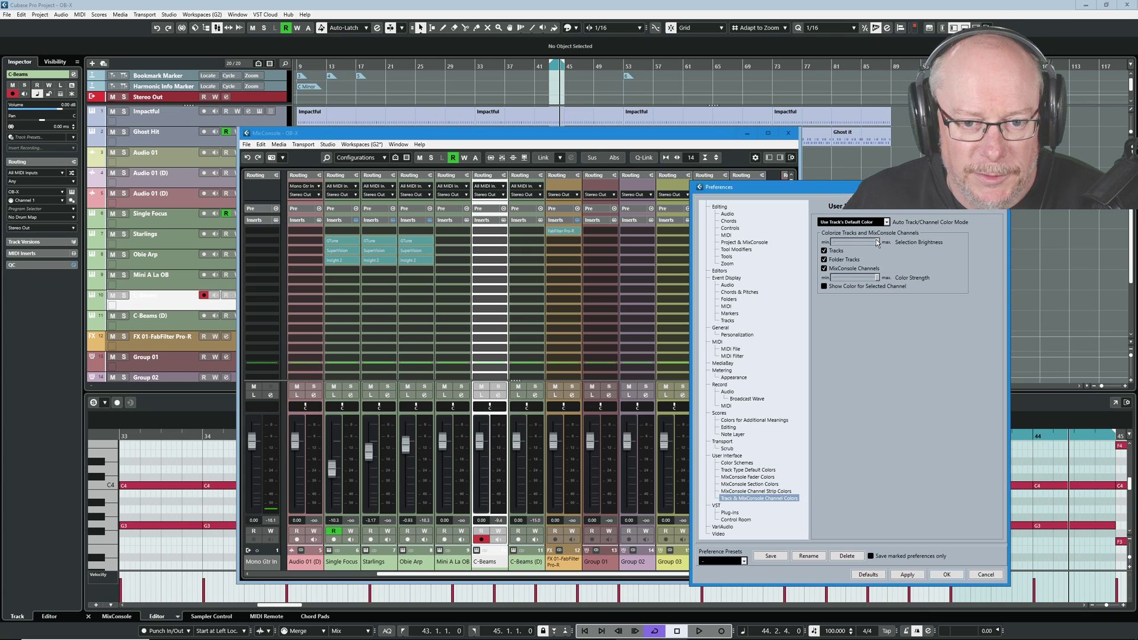
Lower the Selection Brightness, then raise it slightly, applying each change
left_click_drag(878, 243, 861, 243)
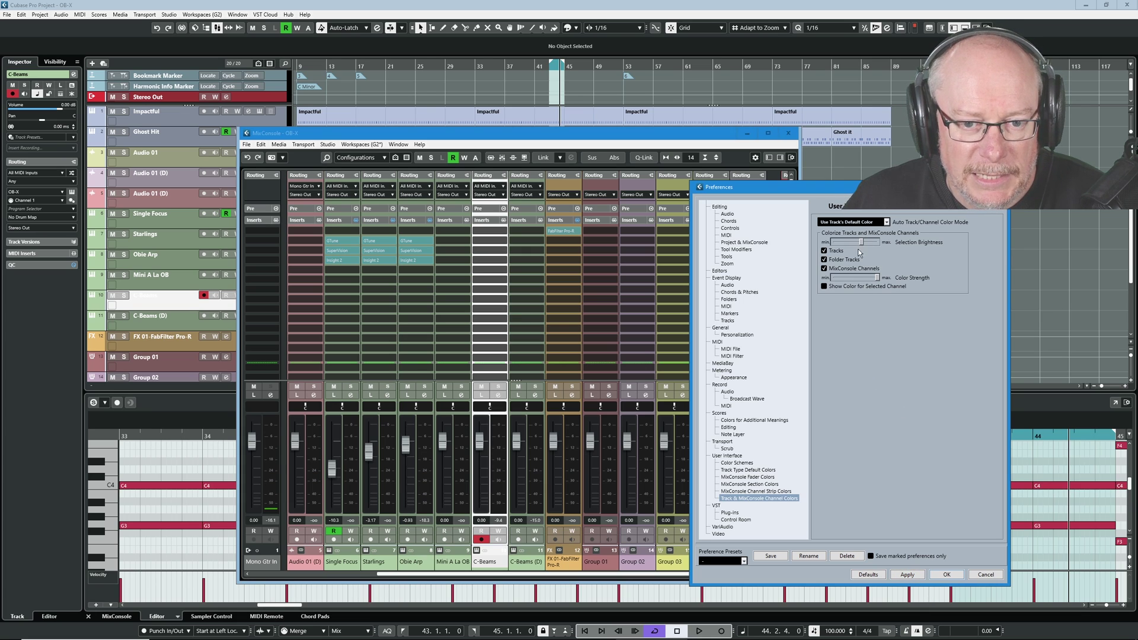
left_click(914, 574)
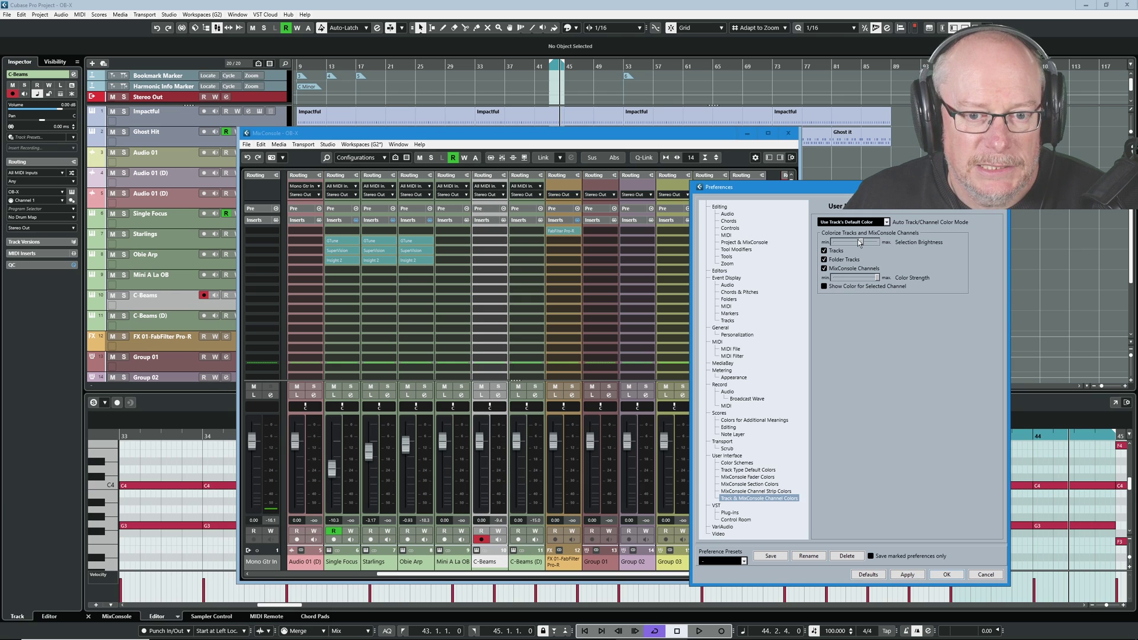
left_click_drag(859, 242, 872, 243)
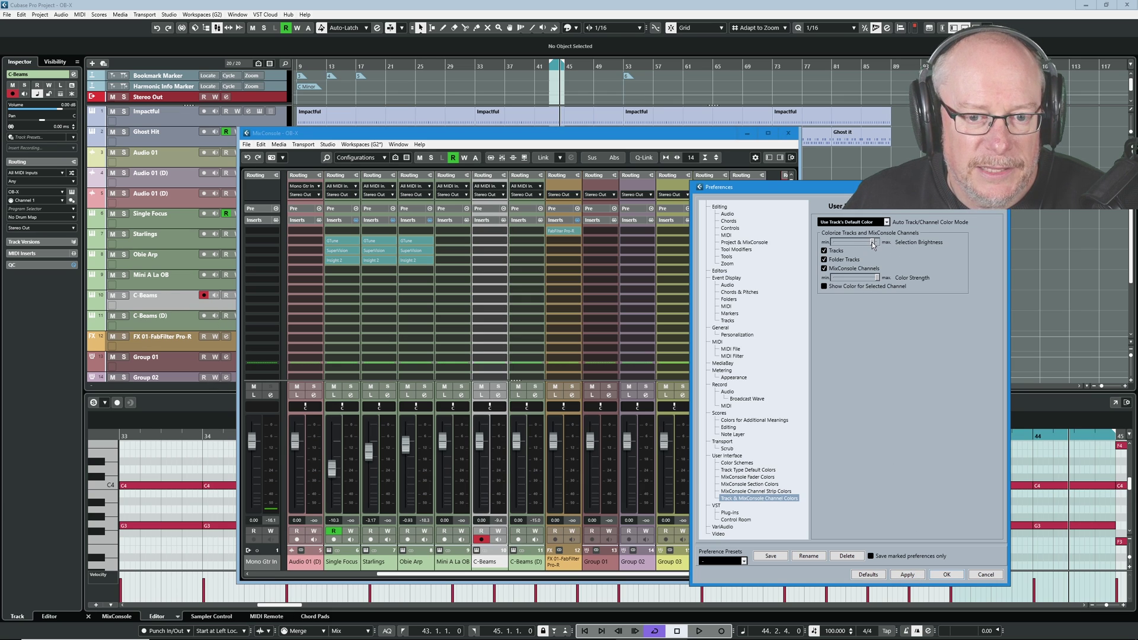
left_click(907, 574)
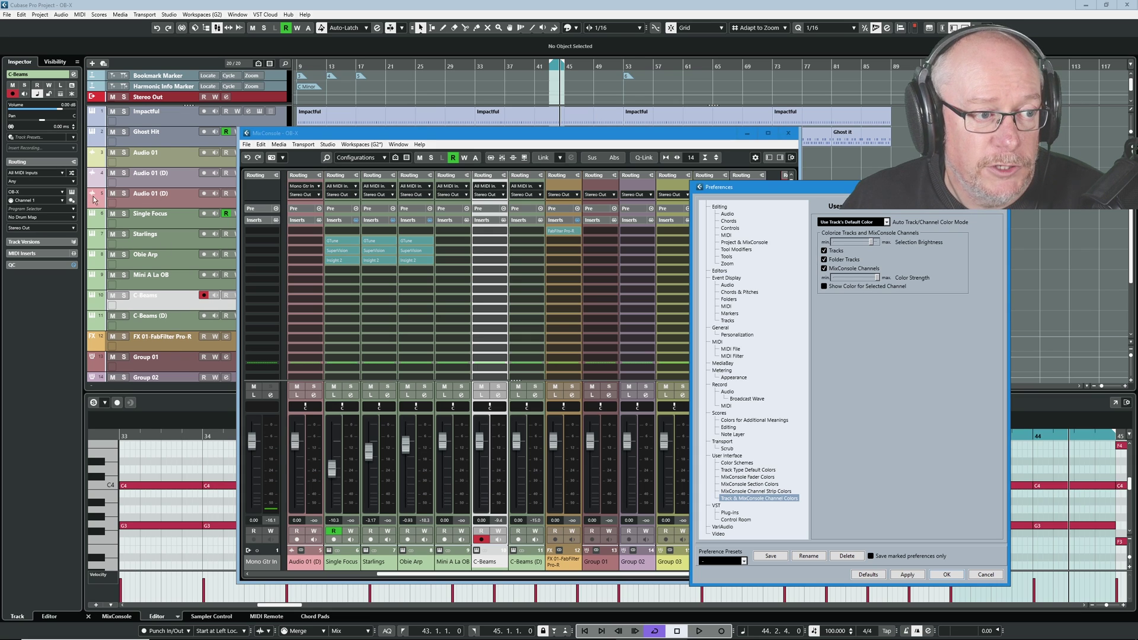
Compare Tracks and MixConsole Channels uncoloured, then re-enable both colourizations and apply
left_click(829, 252)
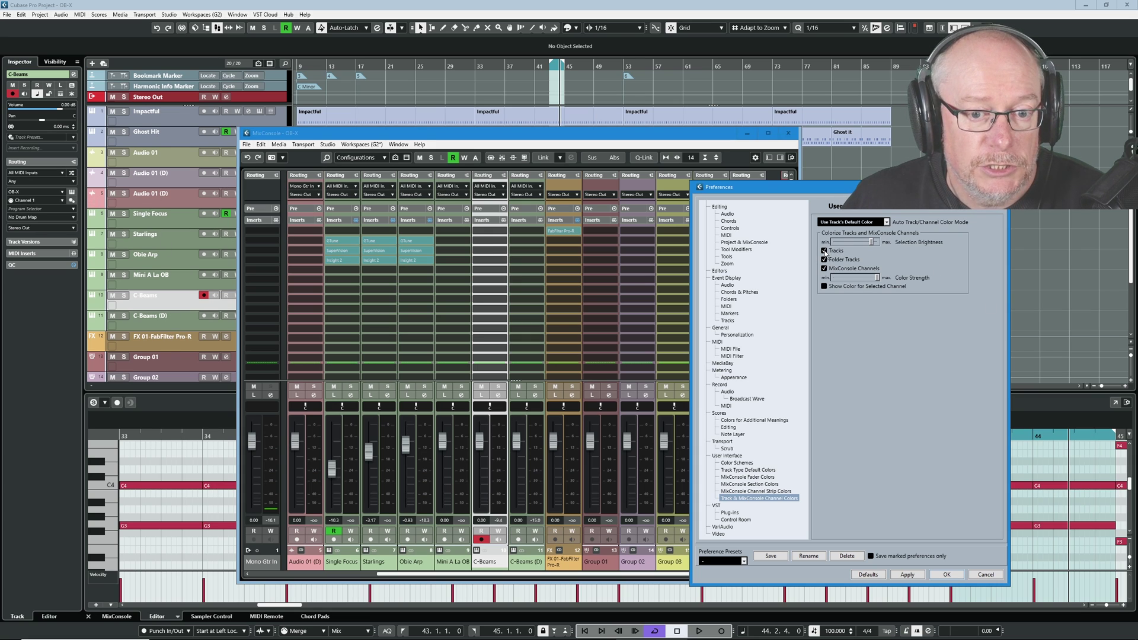
left_click(905, 576)
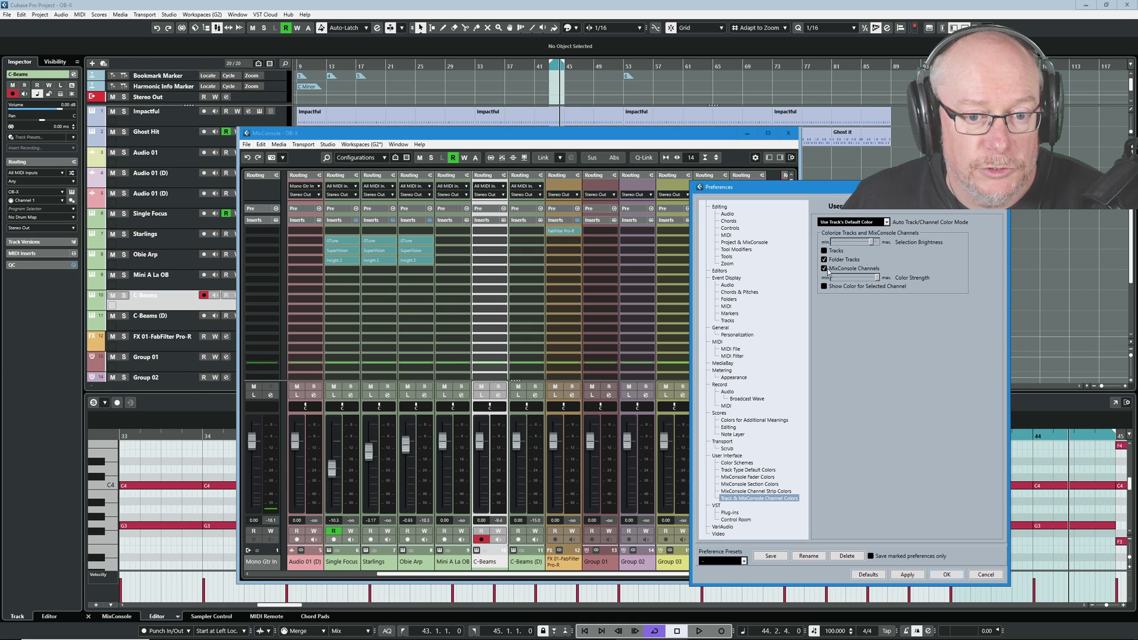
left_click(824, 252)
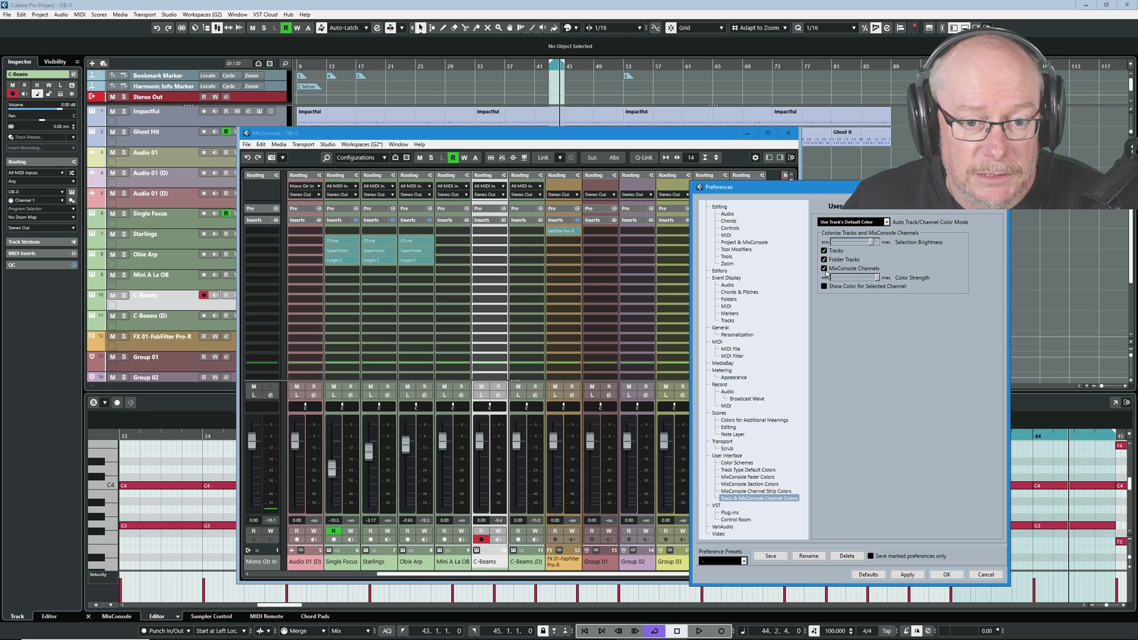
left_click(824, 269)
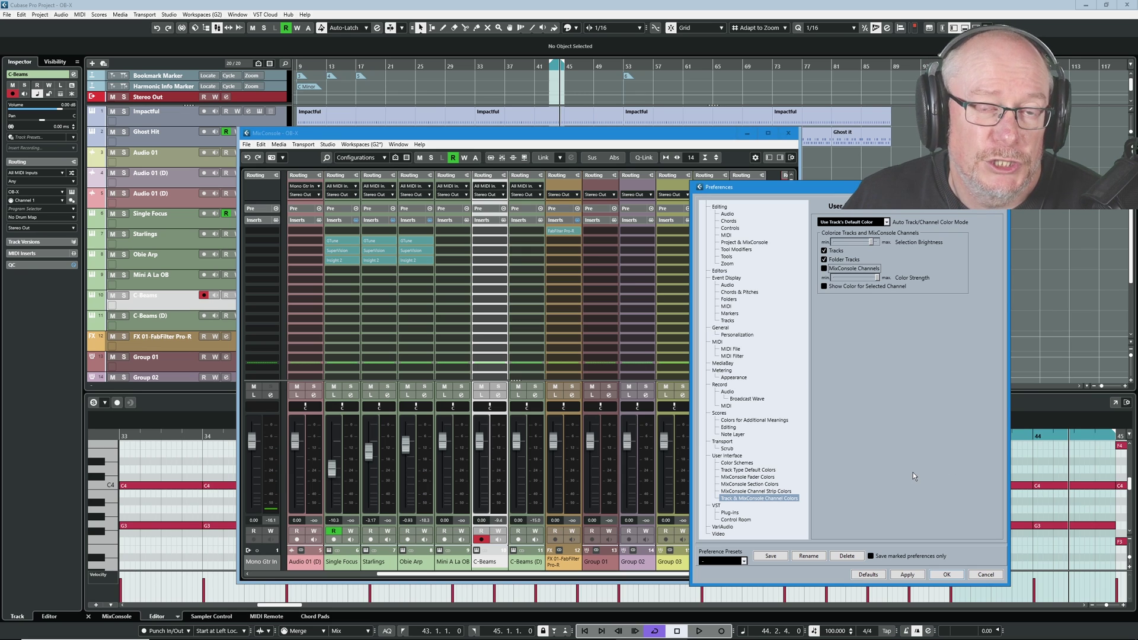
left_click(919, 576)
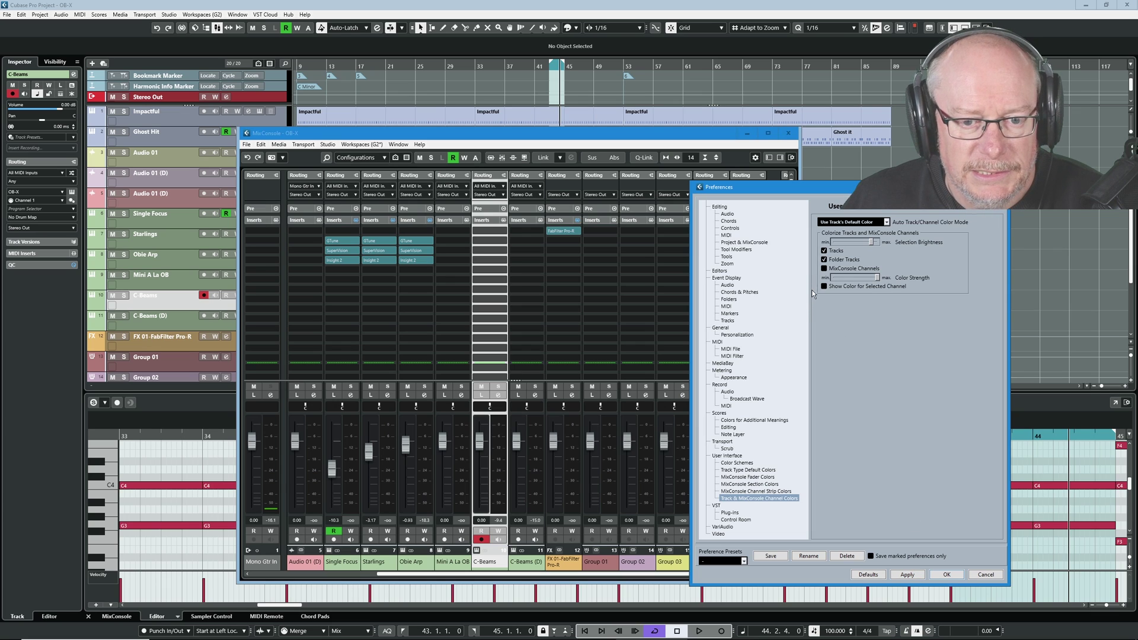
left_click(824, 269)
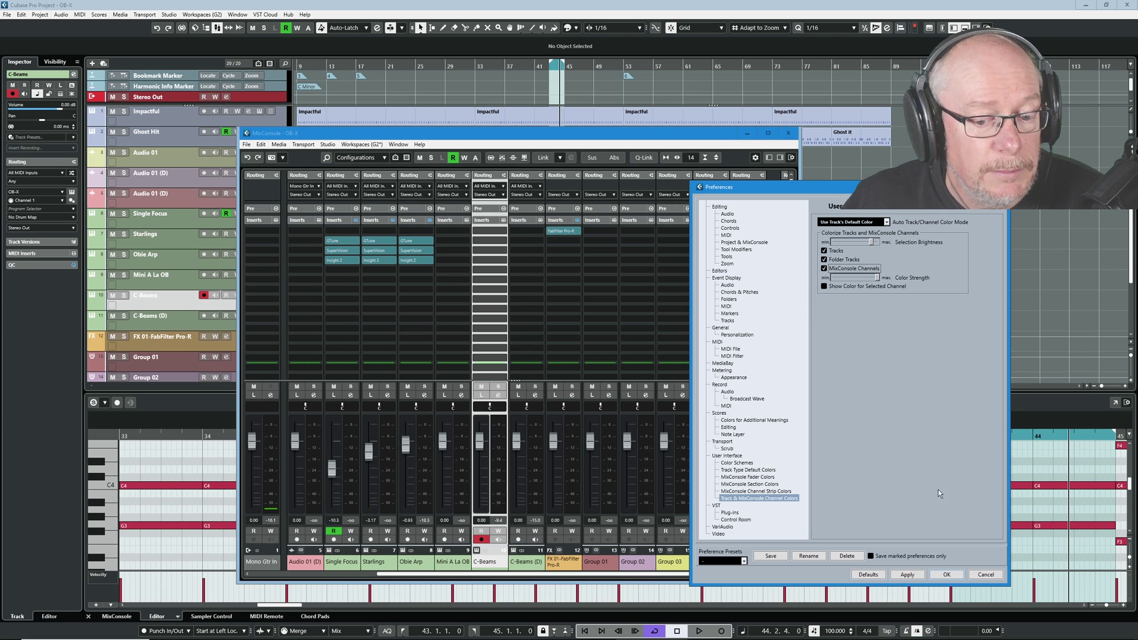
left_click(907, 575)
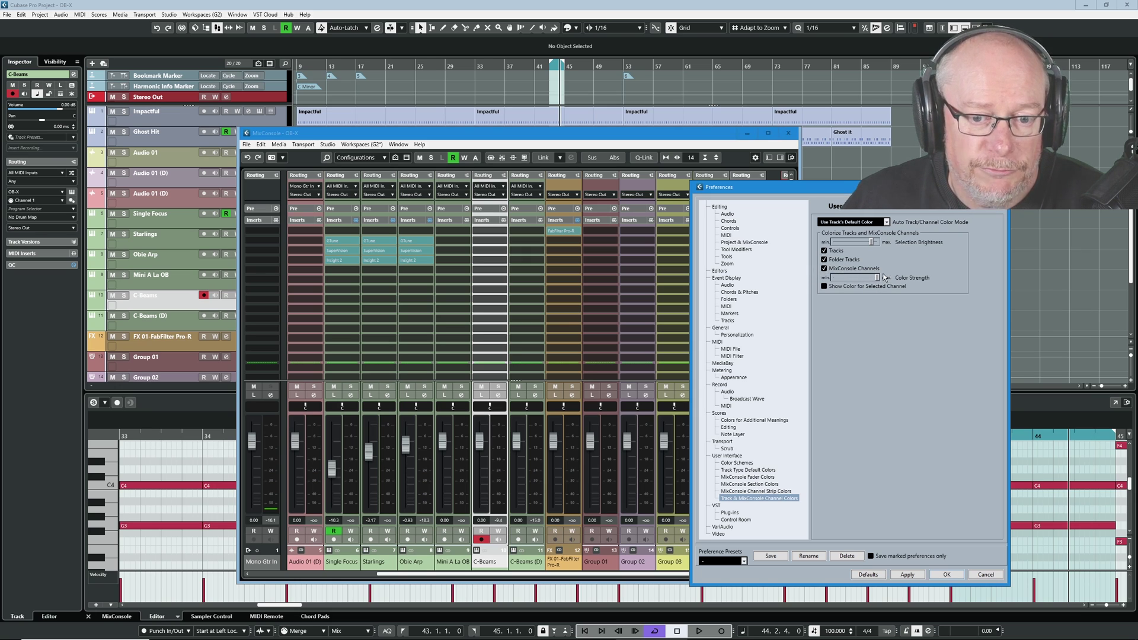
Reduce the Color Strength and apply, then raise it to maximum
left_click_drag(880, 280, 855, 281)
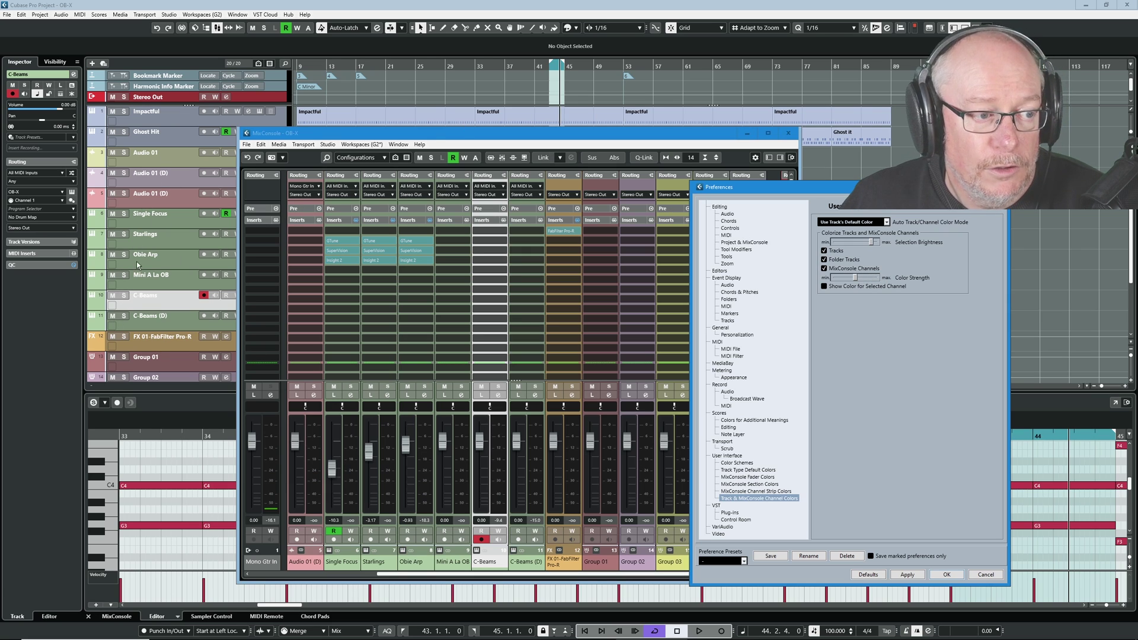
left_click(907, 574)
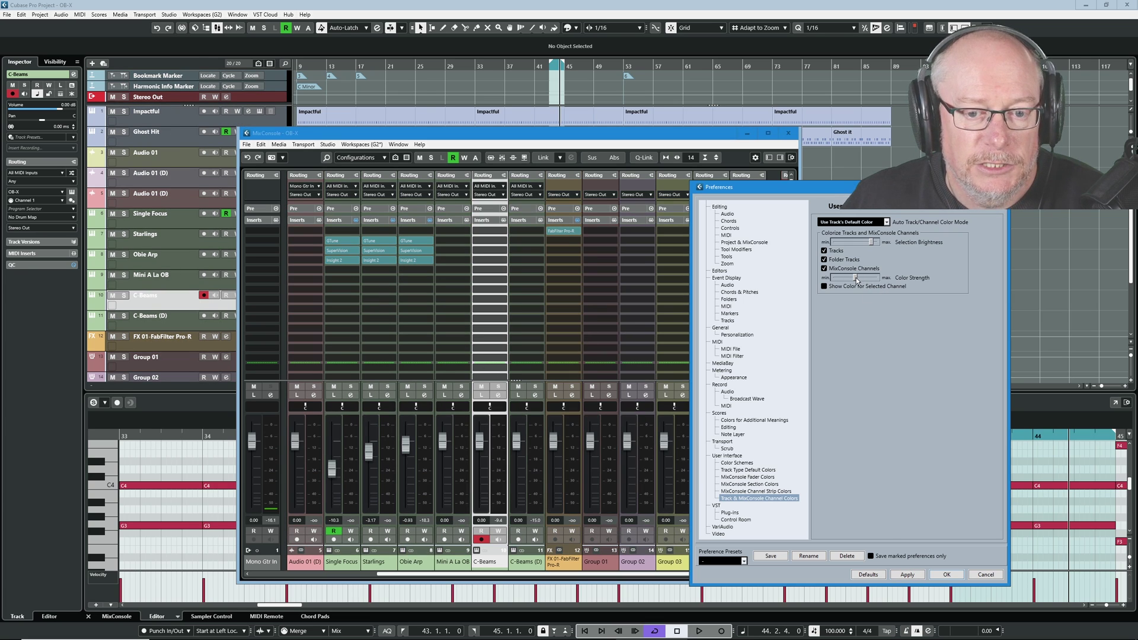
left_click_drag(856, 277, 963, 291)
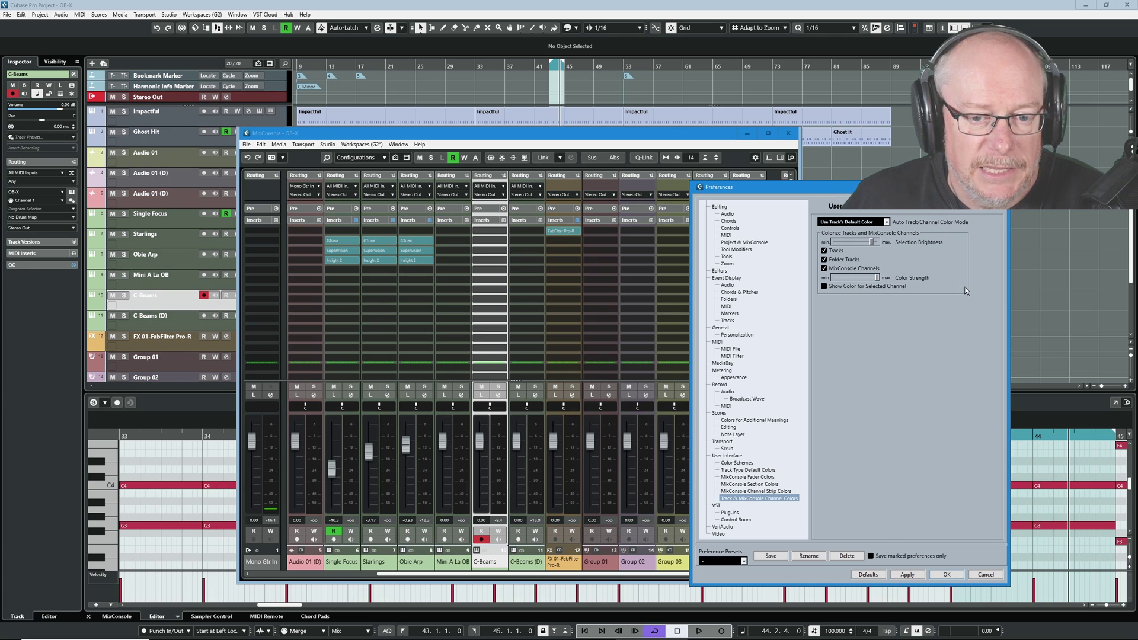
Apply maximum colour strength, then try Show Color for Selected Channel and apply it switched off
left_click(908, 575)
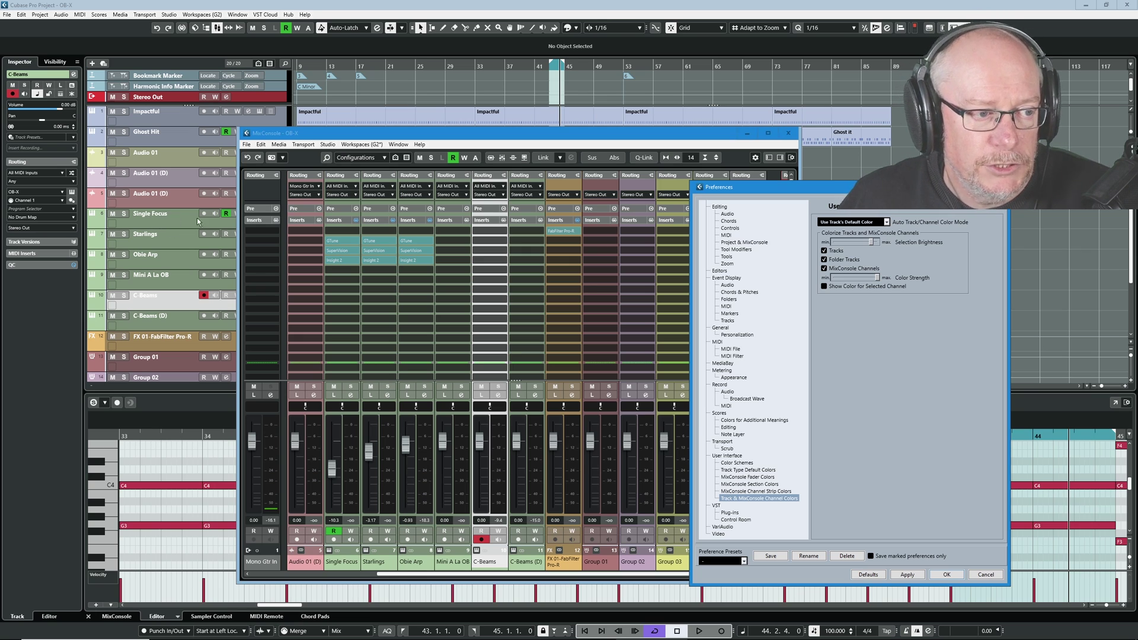
left_click(825, 286)
left_click(915, 576)
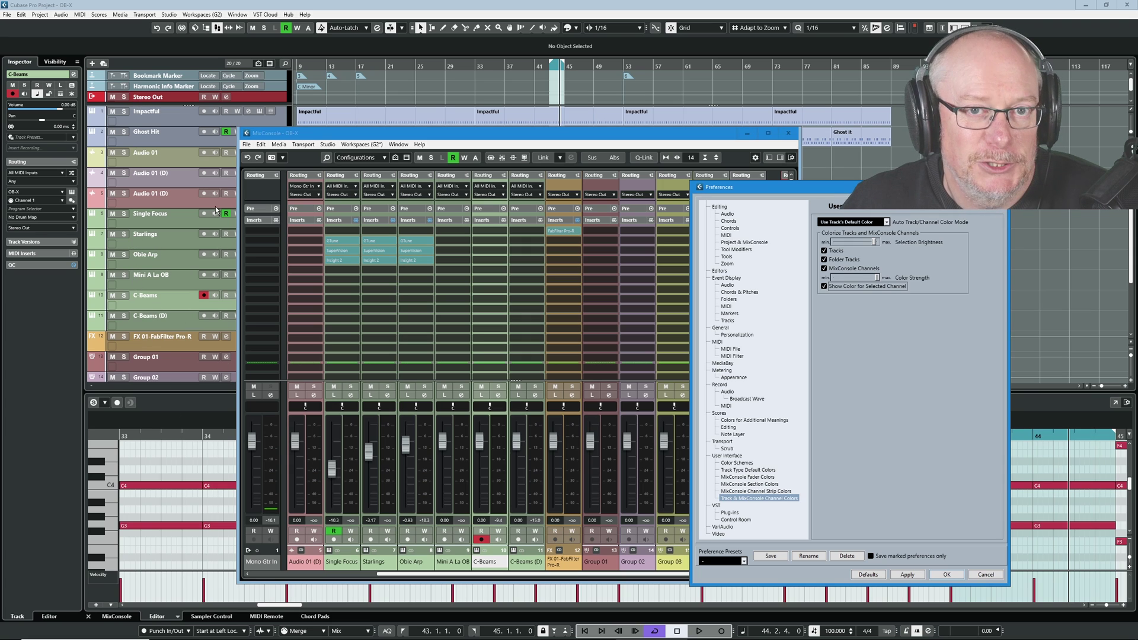
left_click(824, 287)
left_click(907, 576)
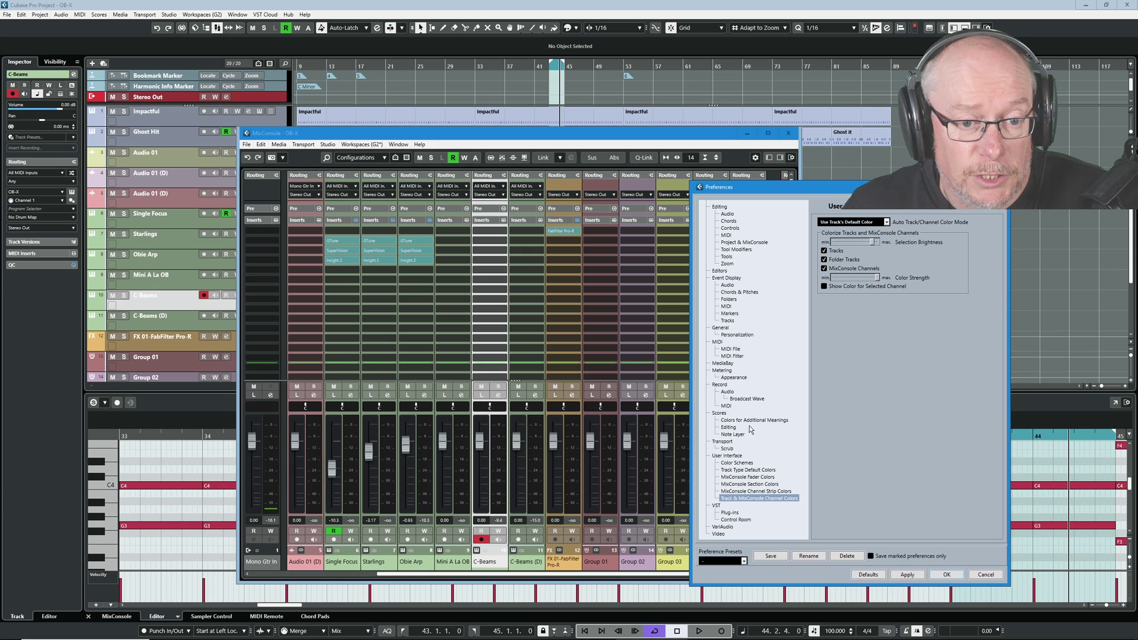
Close Preferences with OK and close the MixConsole to reveal the project arrangement
left_click(727, 278)
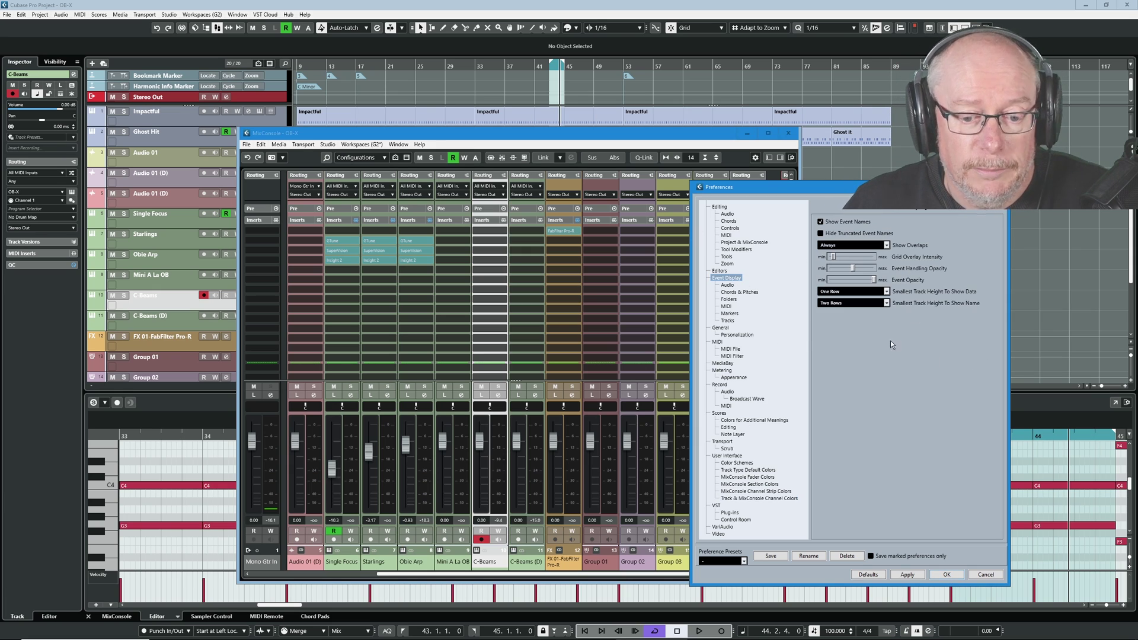
left_click(946, 574)
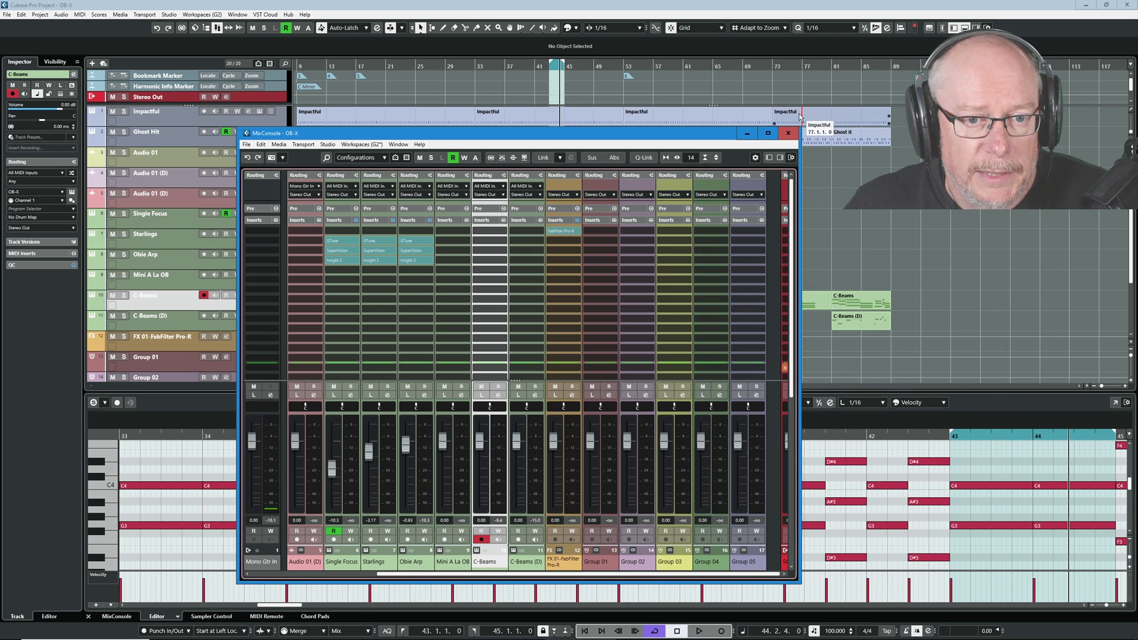
left_click(787, 133)
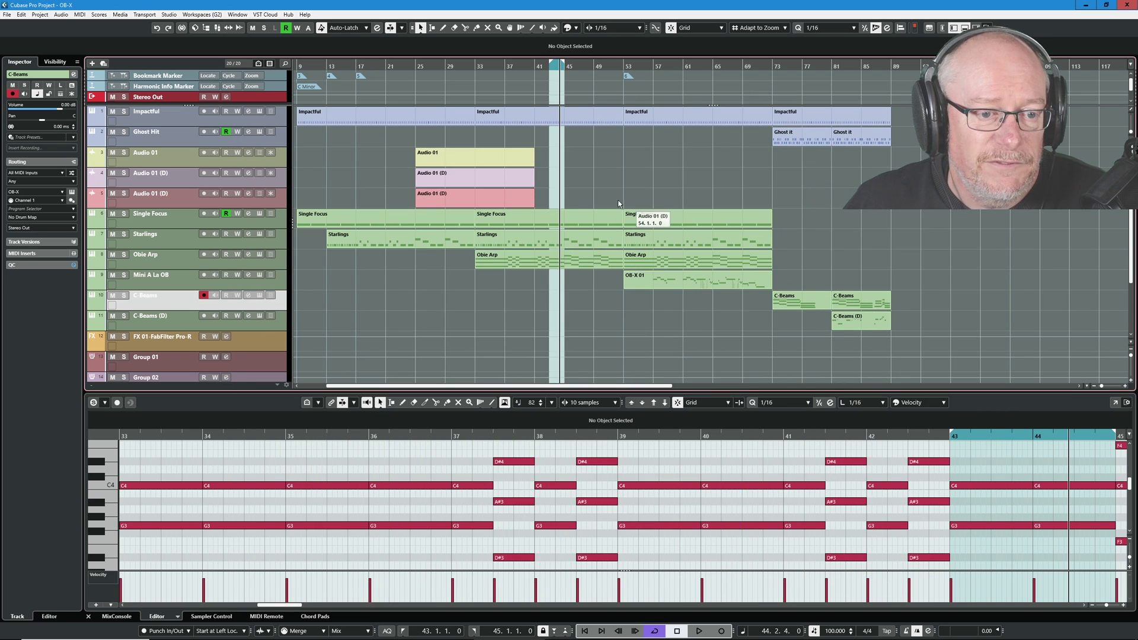
Test-drag the middle Single Focus event, cancel the move, and reopen Preferences at Event Display
left_click(529, 223)
left_click_drag(530, 219, 617, 271)
key("Escape")
key("ctrl+comma")
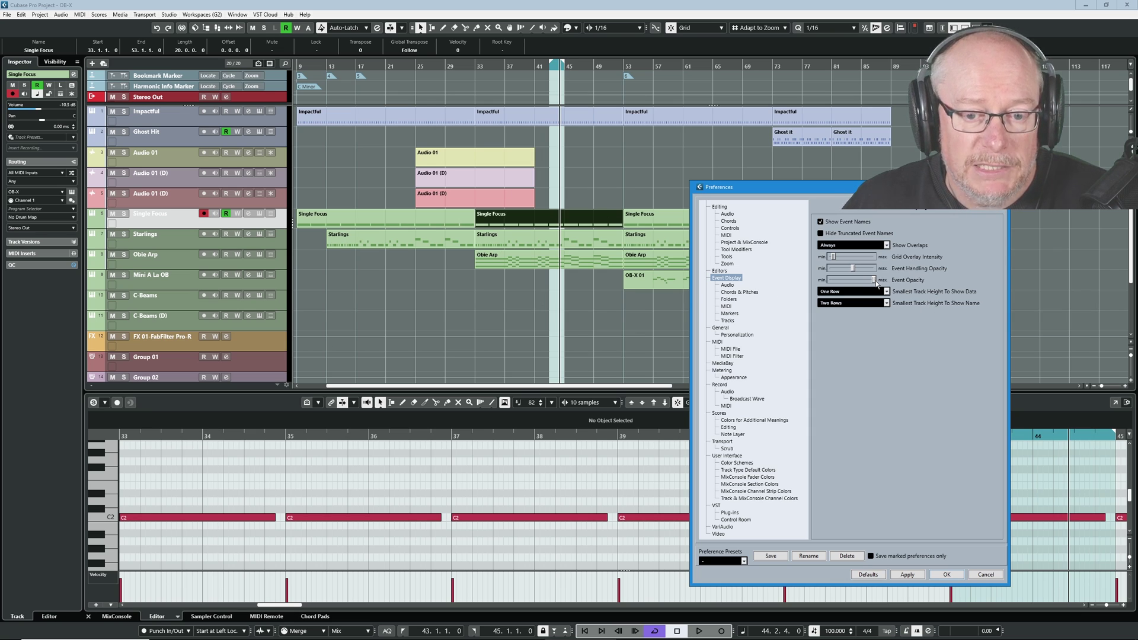
Apply half event opacity, restore and apply full opacity, then close Preferences with OK
left_click_drag(872, 284, 851, 284)
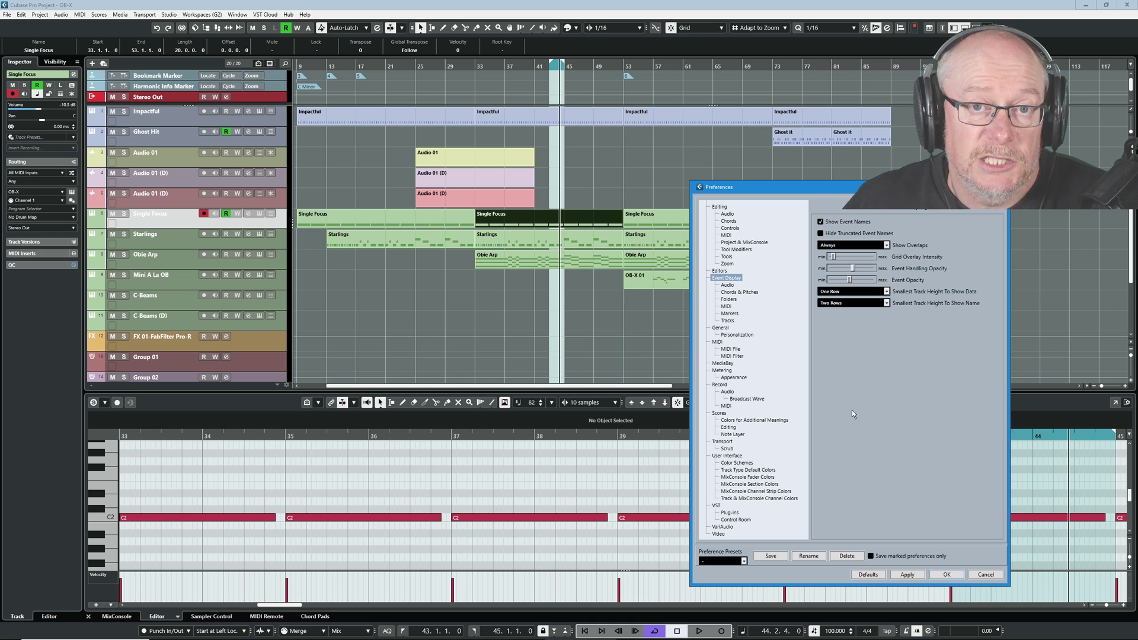
left_click(906, 575)
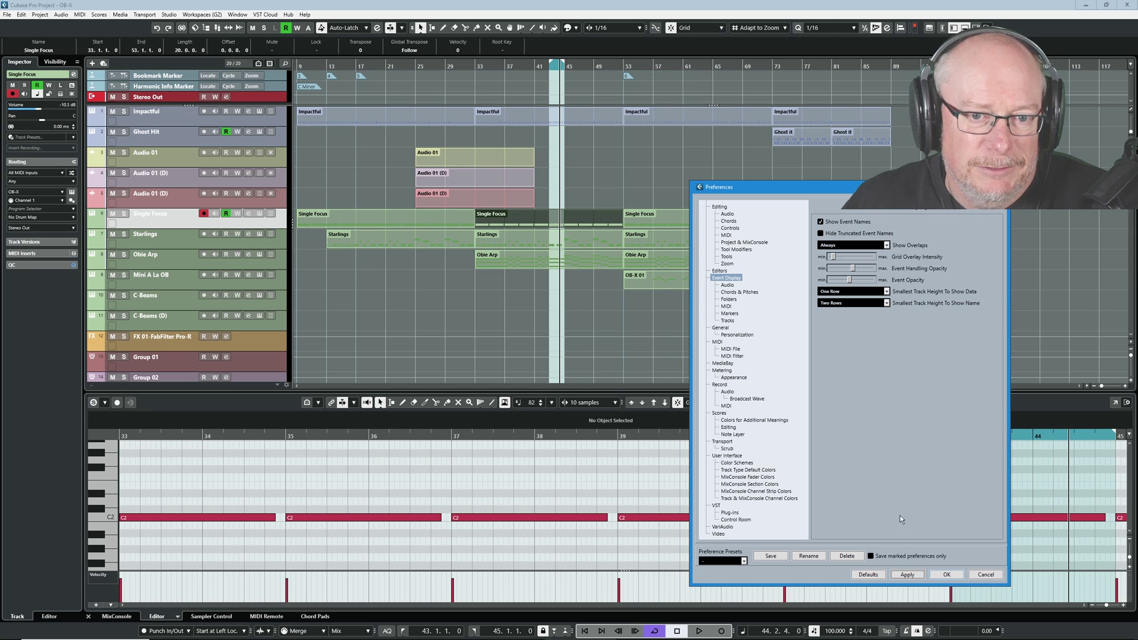
left_click_drag(849, 279, 873, 280)
left_click(907, 574)
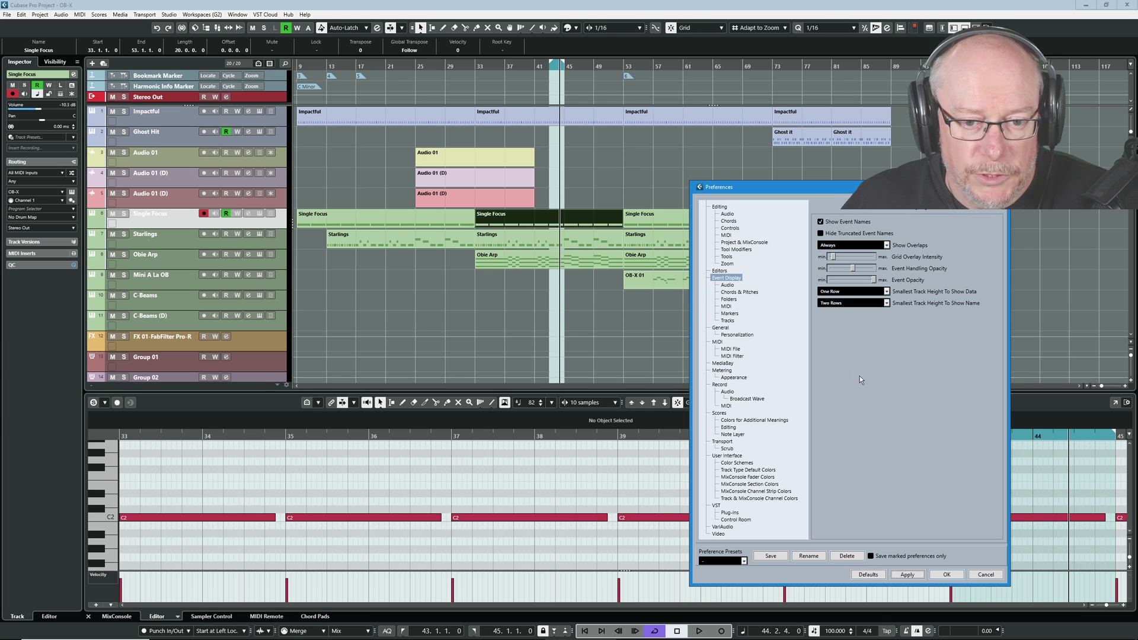
left_click(955, 576)
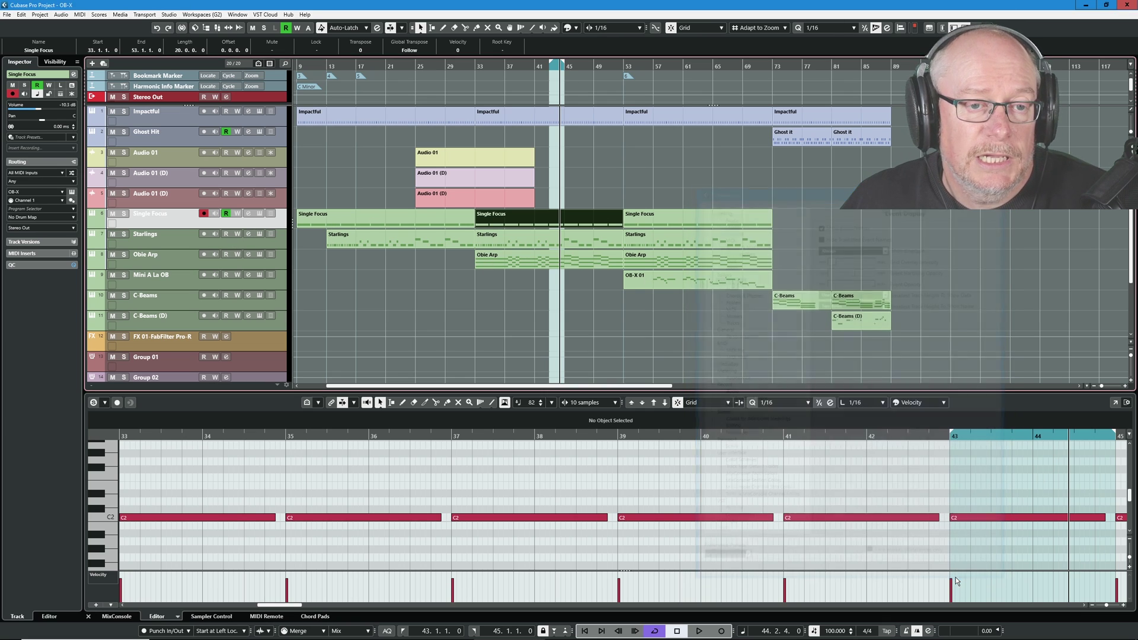
left_click(47, 17)
left_click(70, 255)
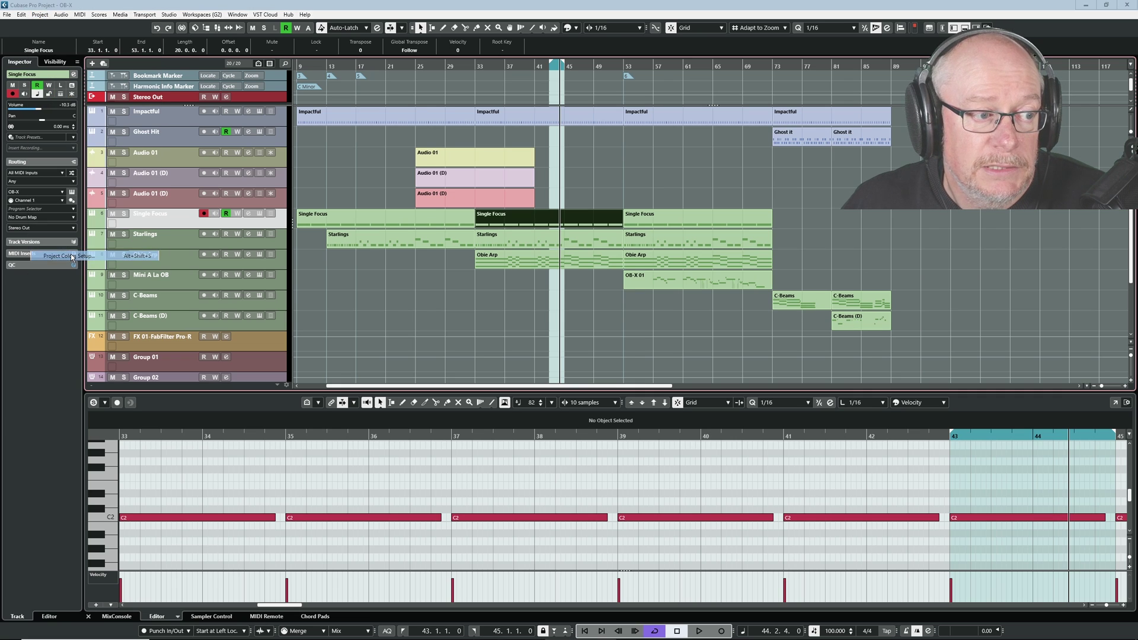
left_click_drag(768, 251, 621, 241)
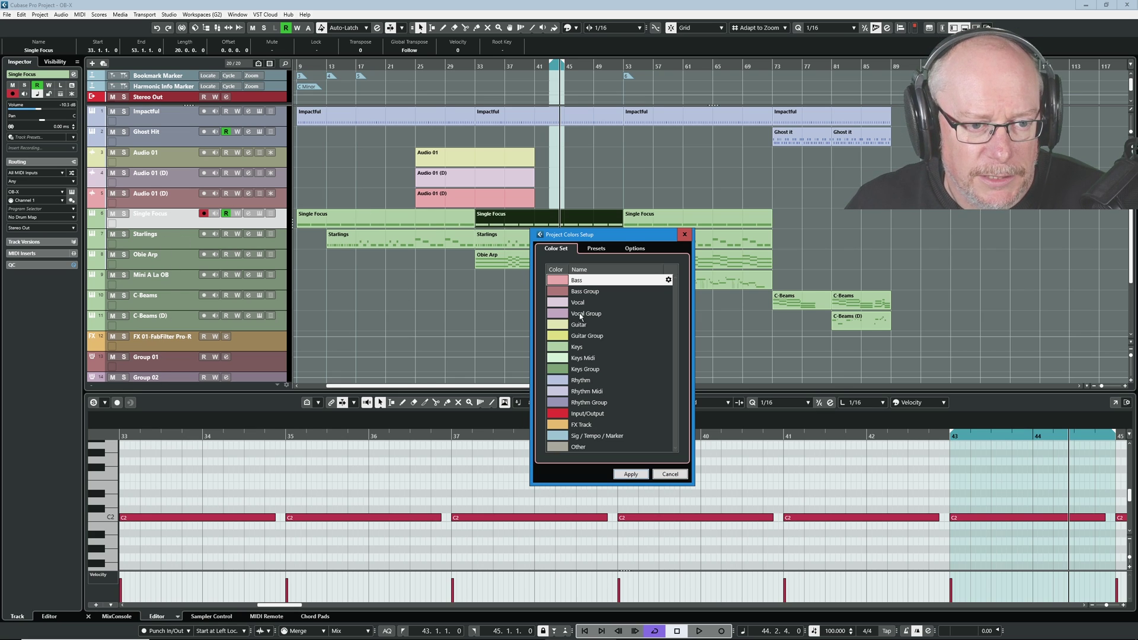
left_click(563, 281)
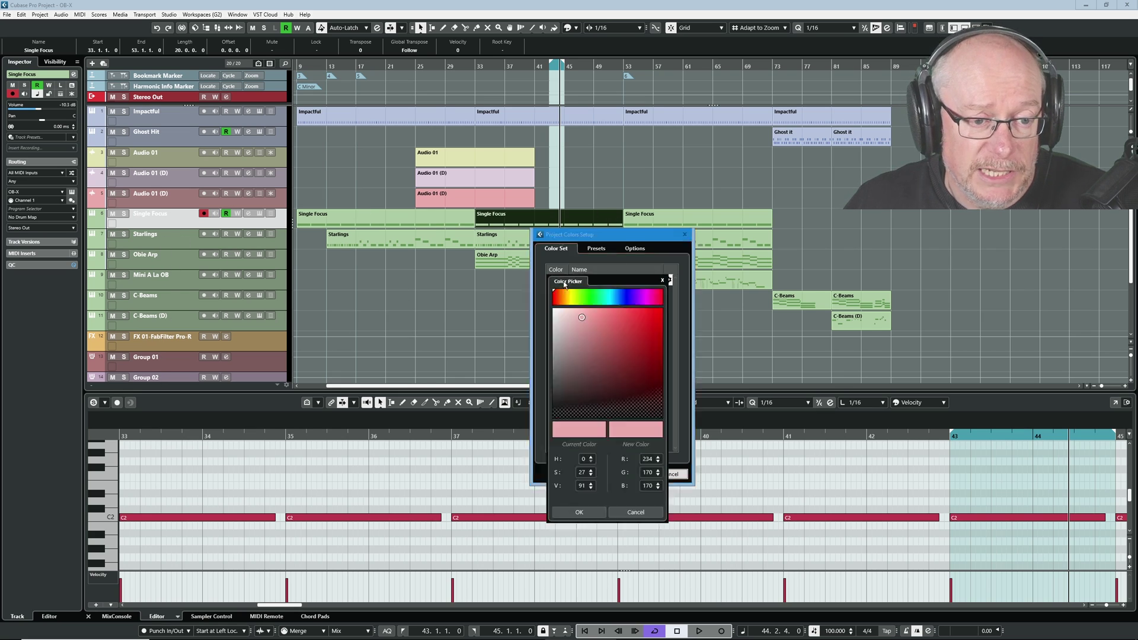
left_click(632, 515)
left_click(639, 250)
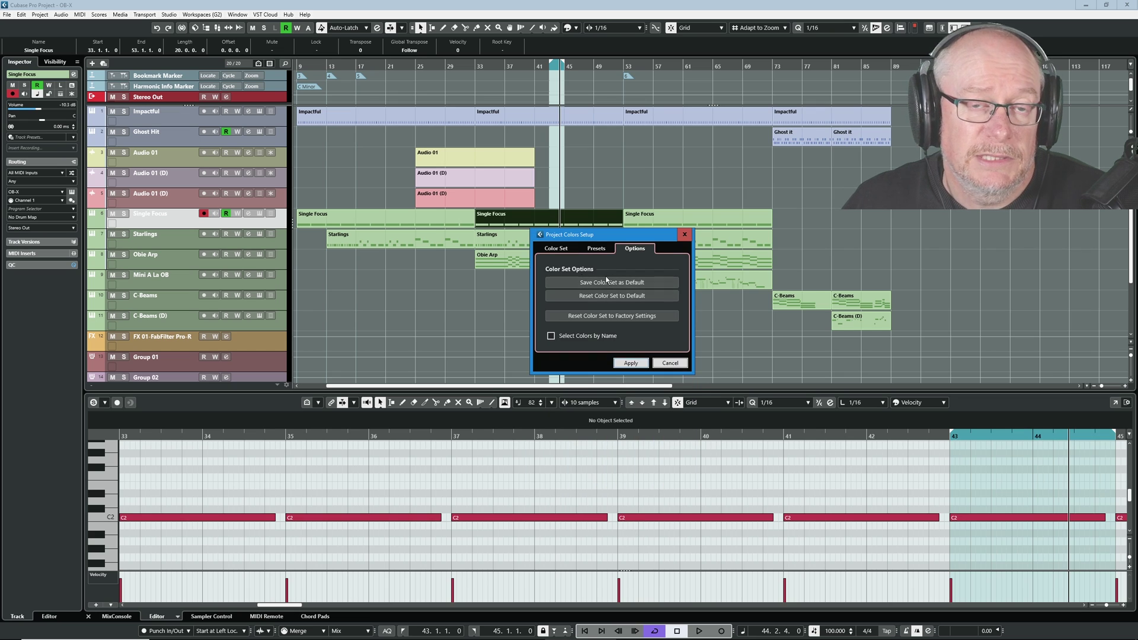
left_click(631, 363)
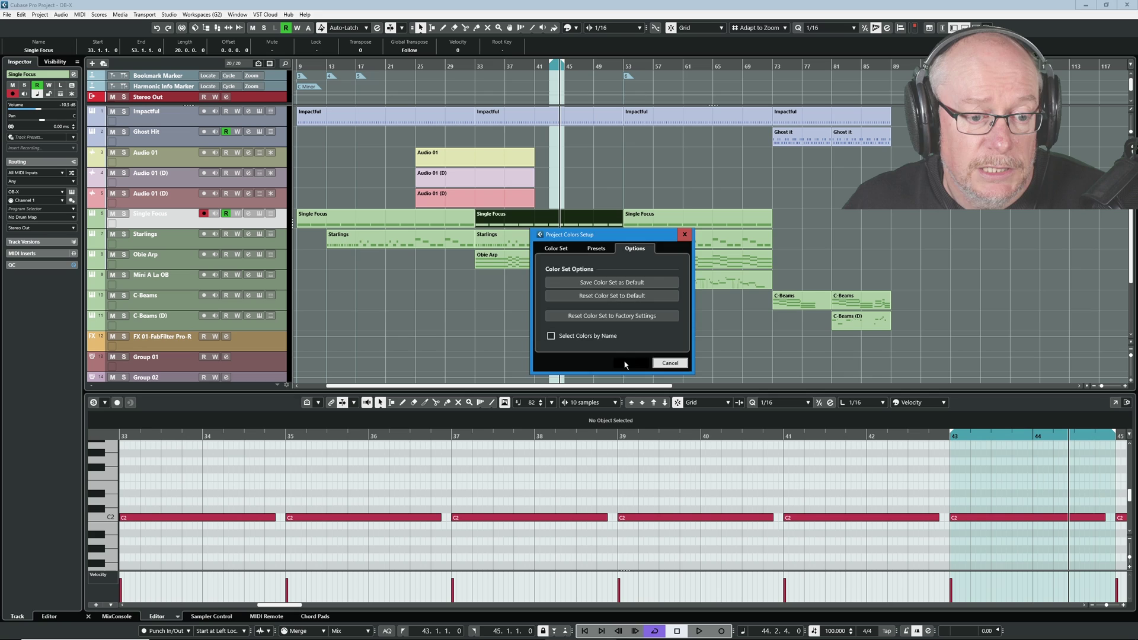
Select track Audio 01 (D), open Preferences, dismiss the Save Preset prompt, and cancel
left_click(172, 203)
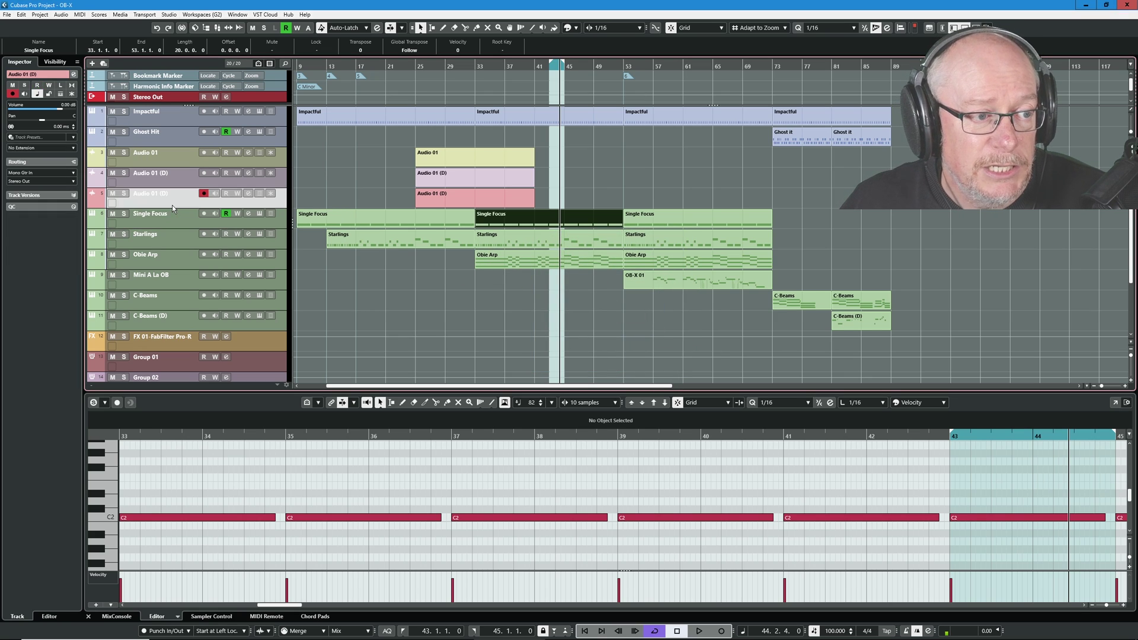
key("ctrl+comma")
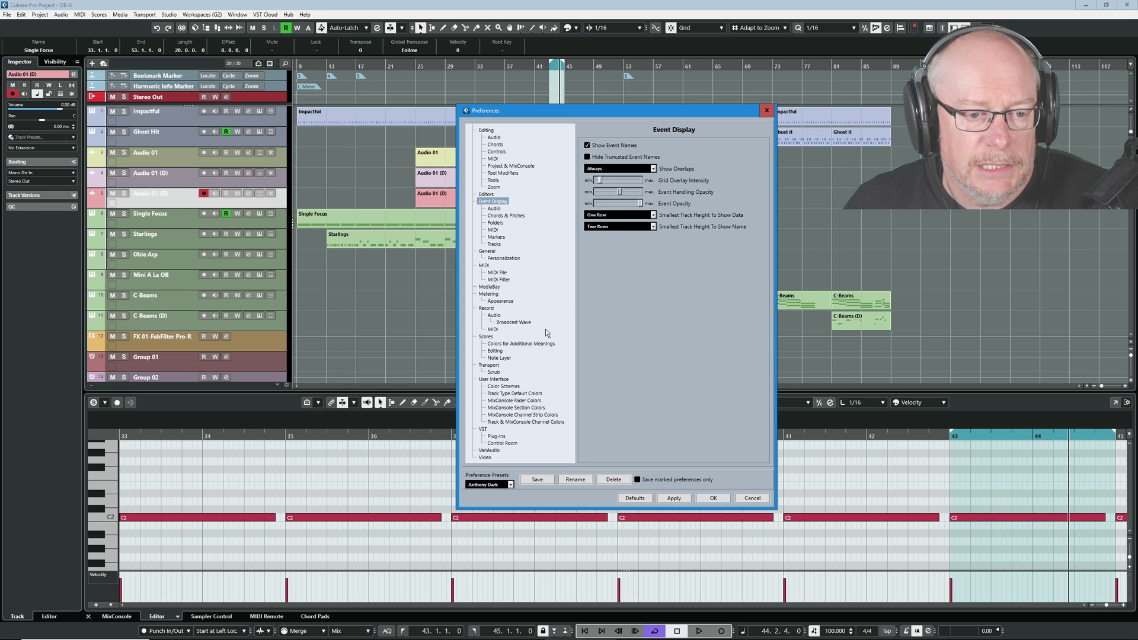
left_click(537, 479)
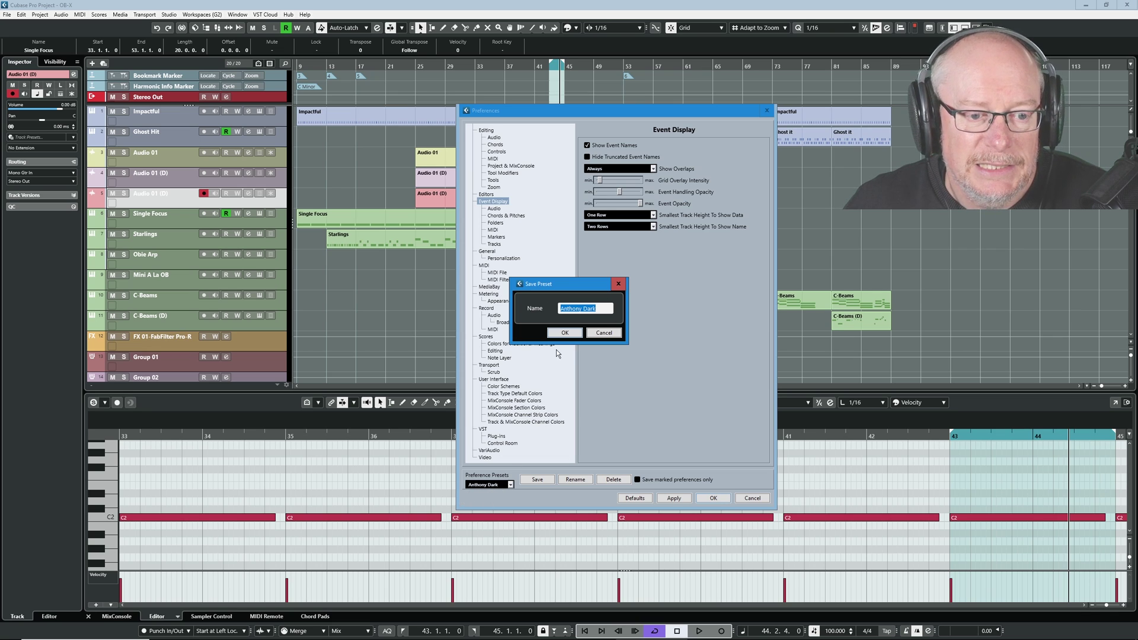
left_click(602, 333)
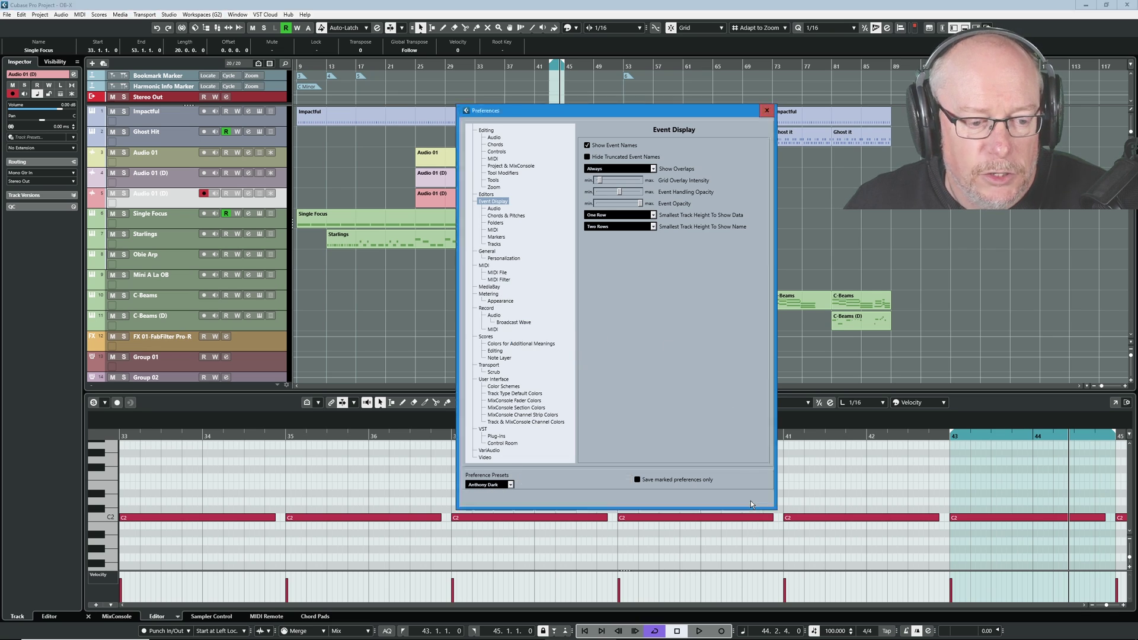
left_click(750, 499)
left_click(23, 15)
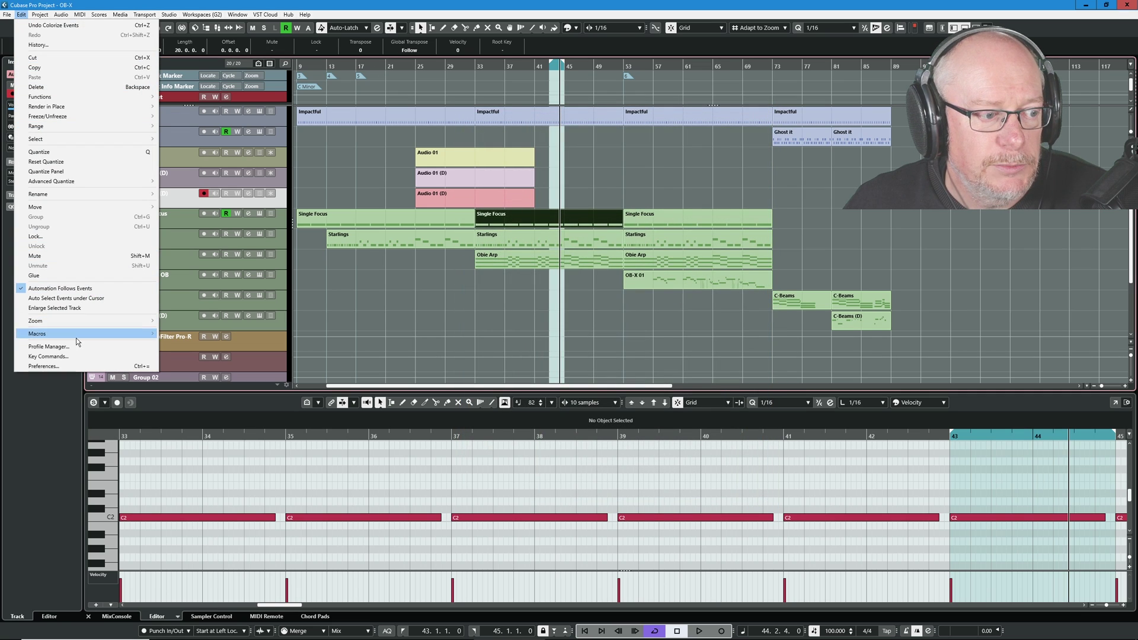
Reopen Preferences, cancel an unnamed preset save, and browse the saved preference presets
left_click(77, 366)
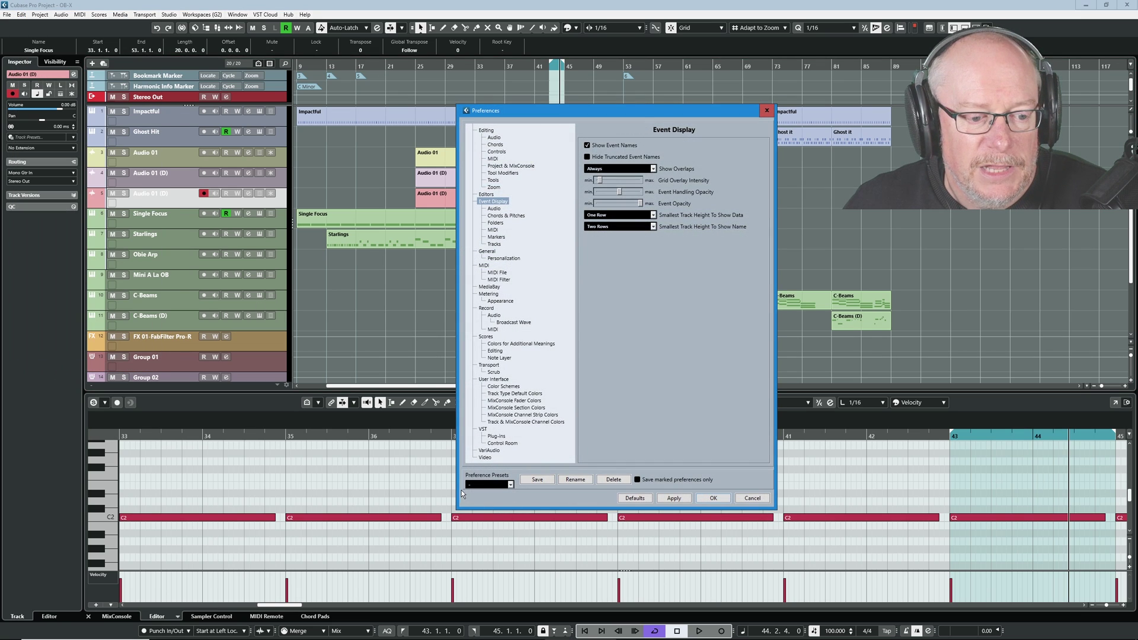
left_click(537, 480)
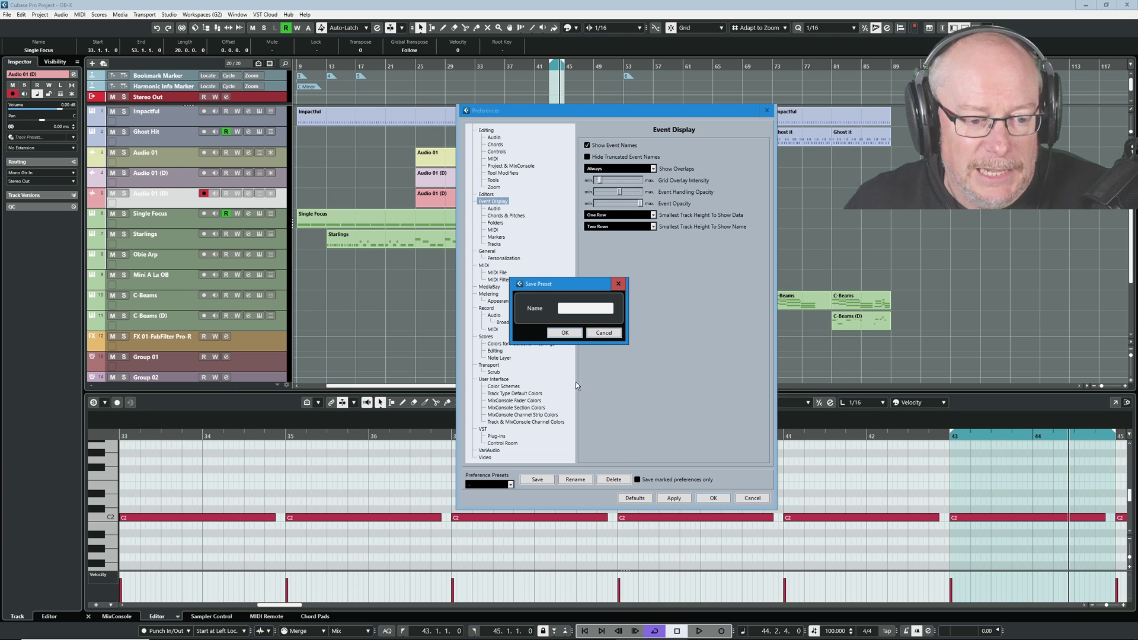
left_click(604, 333)
left_click(508, 484)
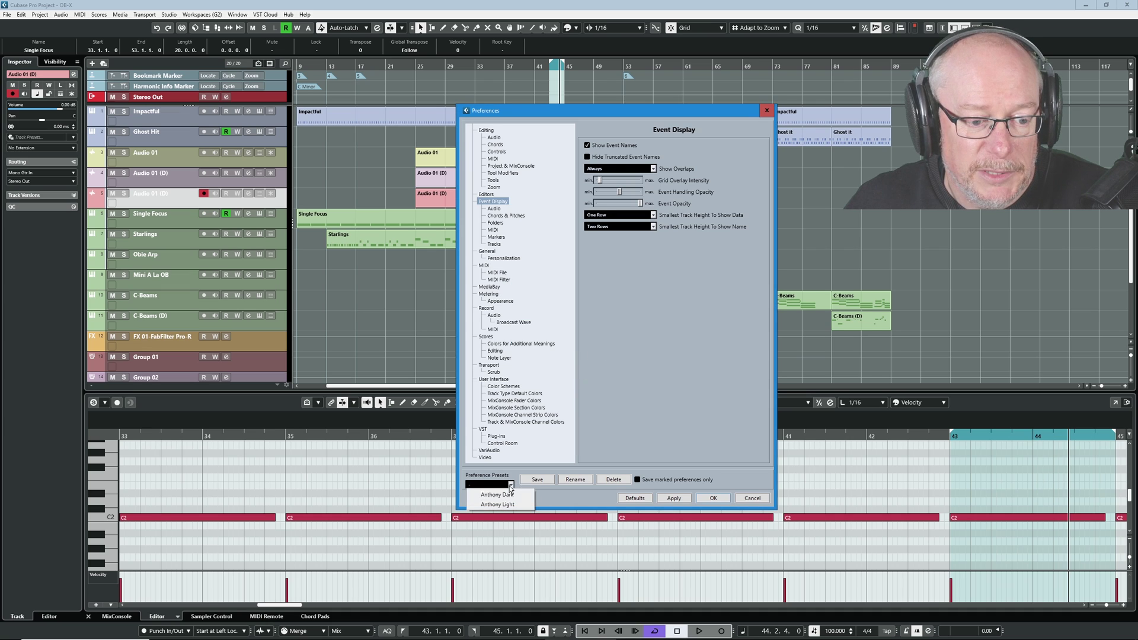
left_click(549, 490)
Try saving under the dark preset's name, decline overwriting it, and load the light preset
left_click(545, 479)
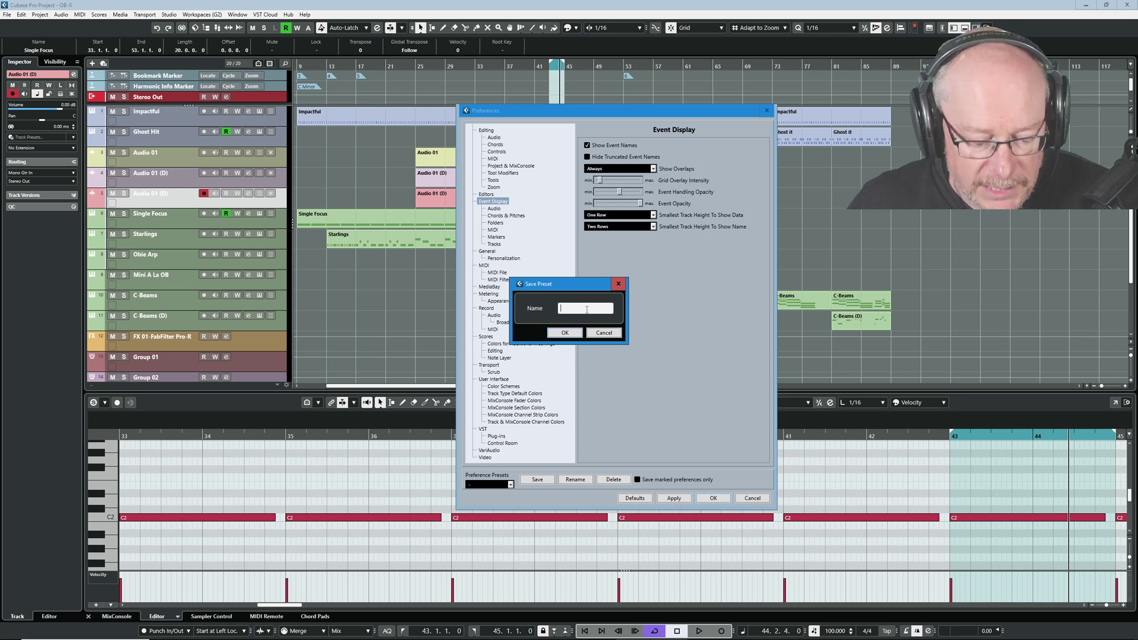
type("Anthony Dark")
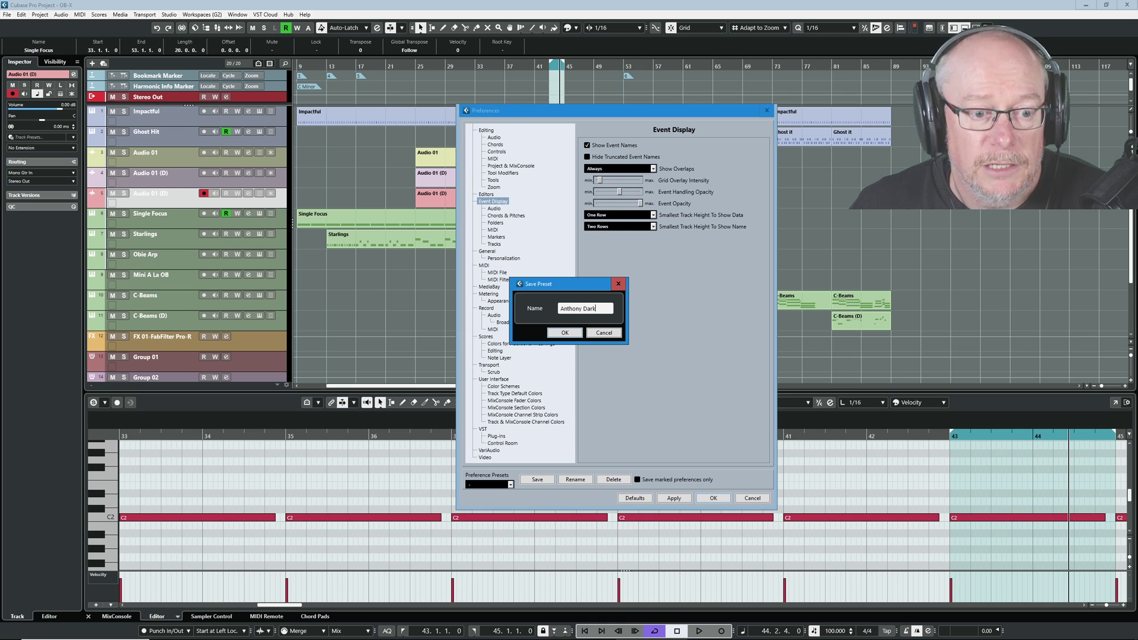
left_click(565, 333)
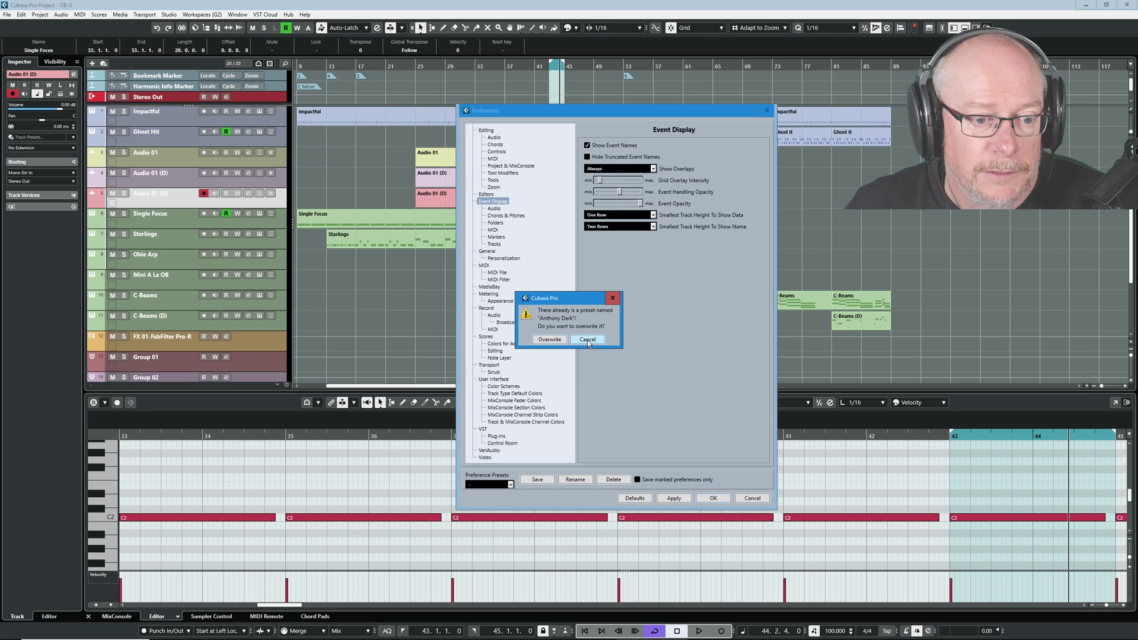
left_click(587, 340)
left_click(506, 486)
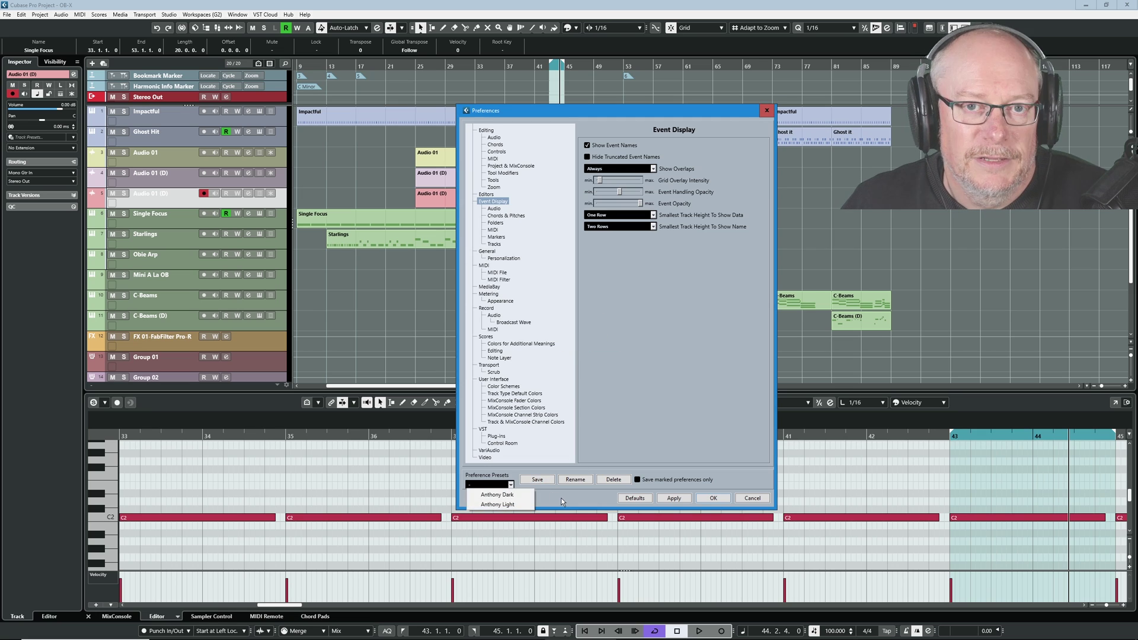
left_click(499, 504)
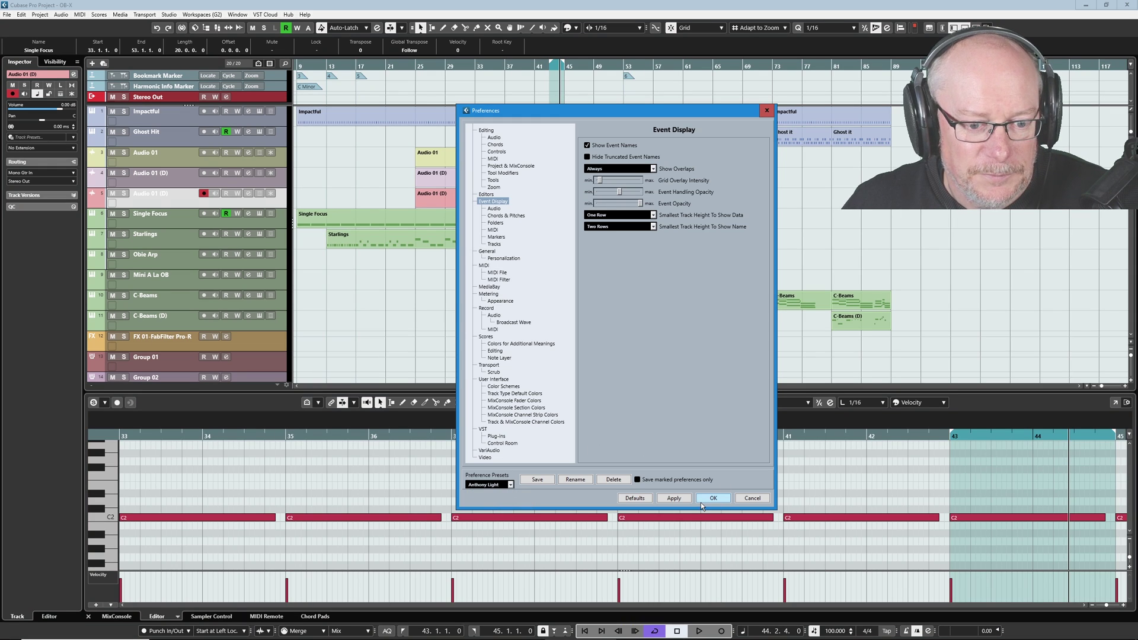
Accept the loaded light preset and close the Preferences dialog with OK
left_click(709, 498)
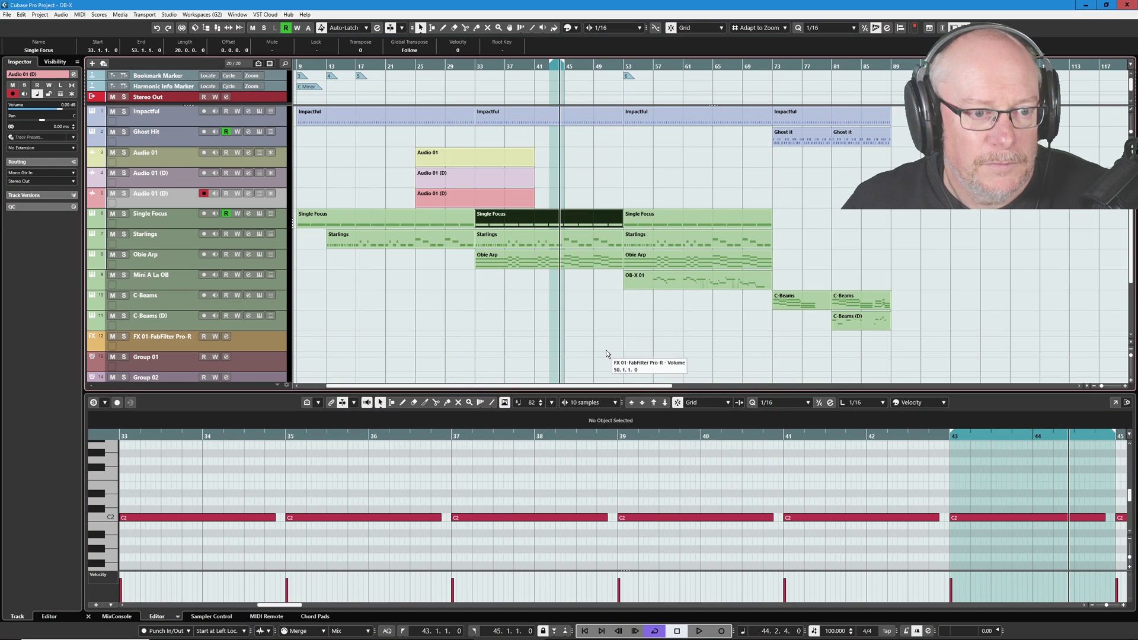